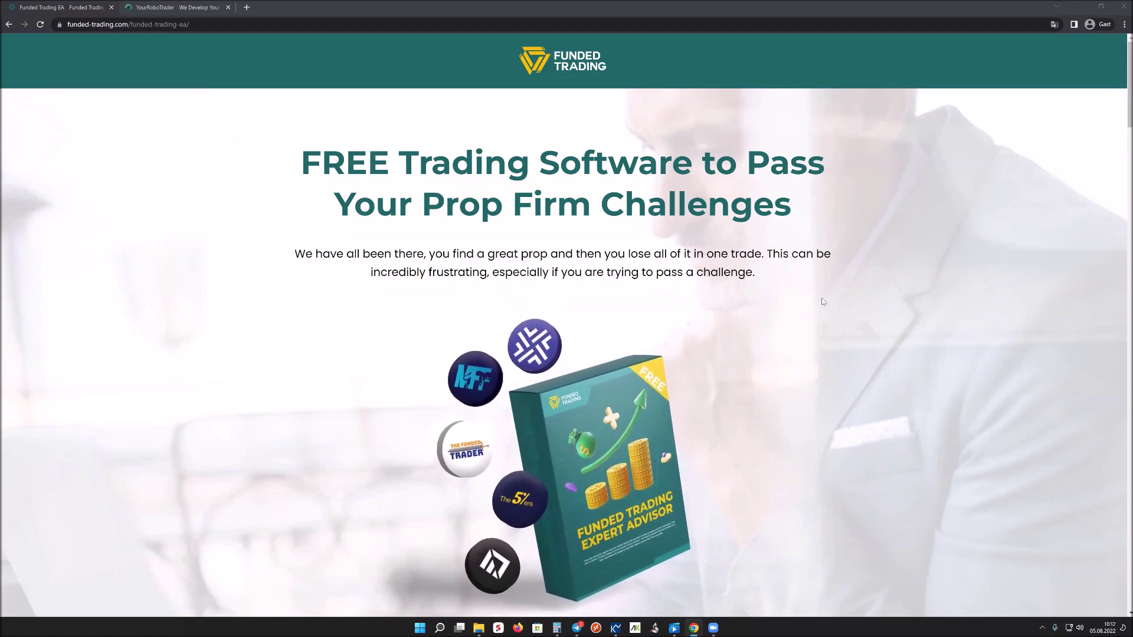
- Open the funded-trading.com homepage by removing the funded-trading-ea path from the current page address
click(217, 23)
drag(212, 24, 156, 32)
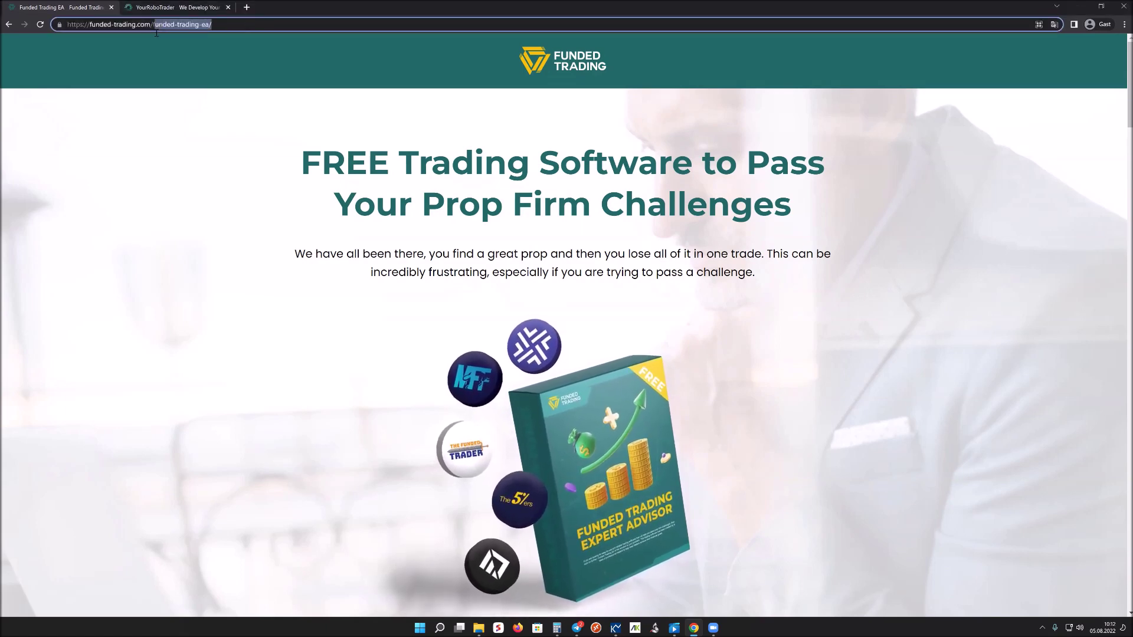
key(BackSpace)
key(Return)
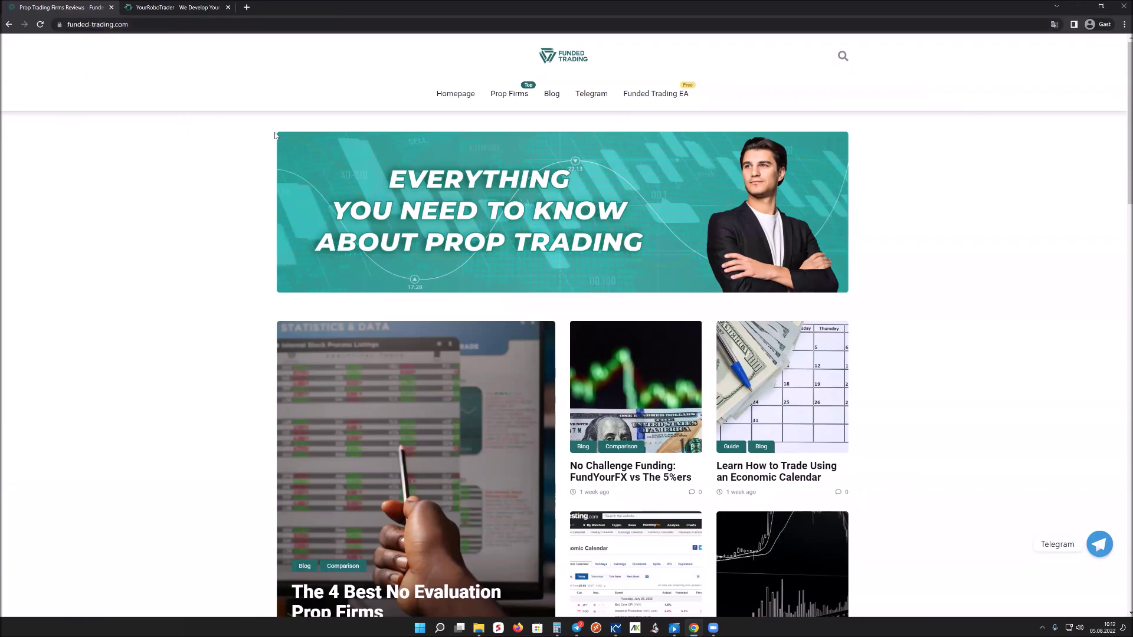
- Look over the homepage's articles and prop firm comparison list, dismissing the newsletter subscription pop-up
scroll(325, 234, down, 4)
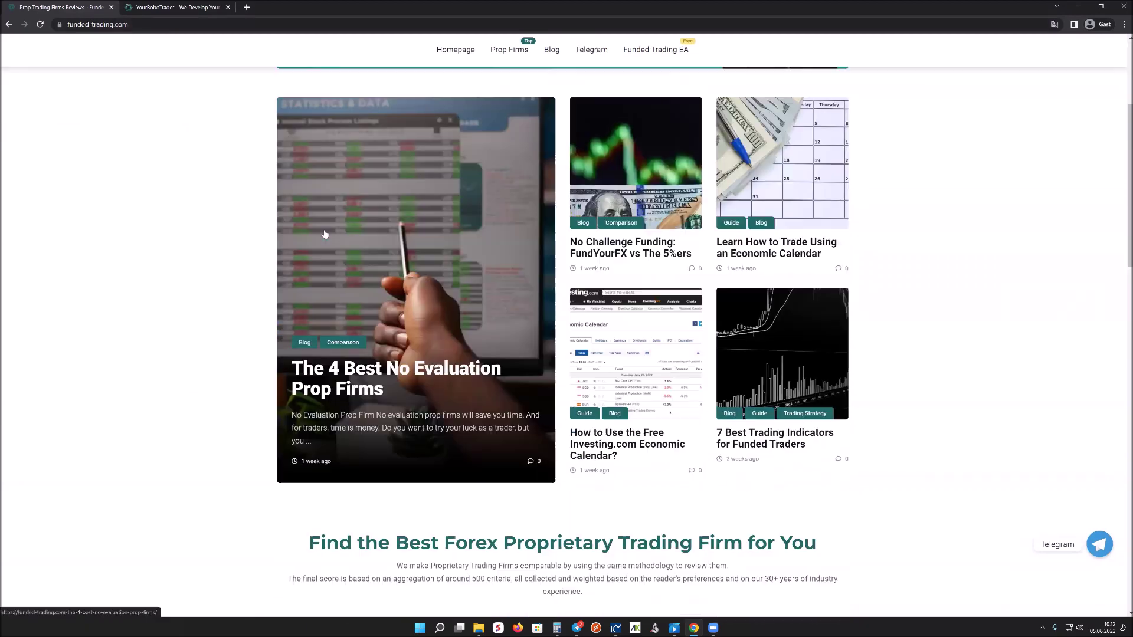
scroll(480, 235, down, 4)
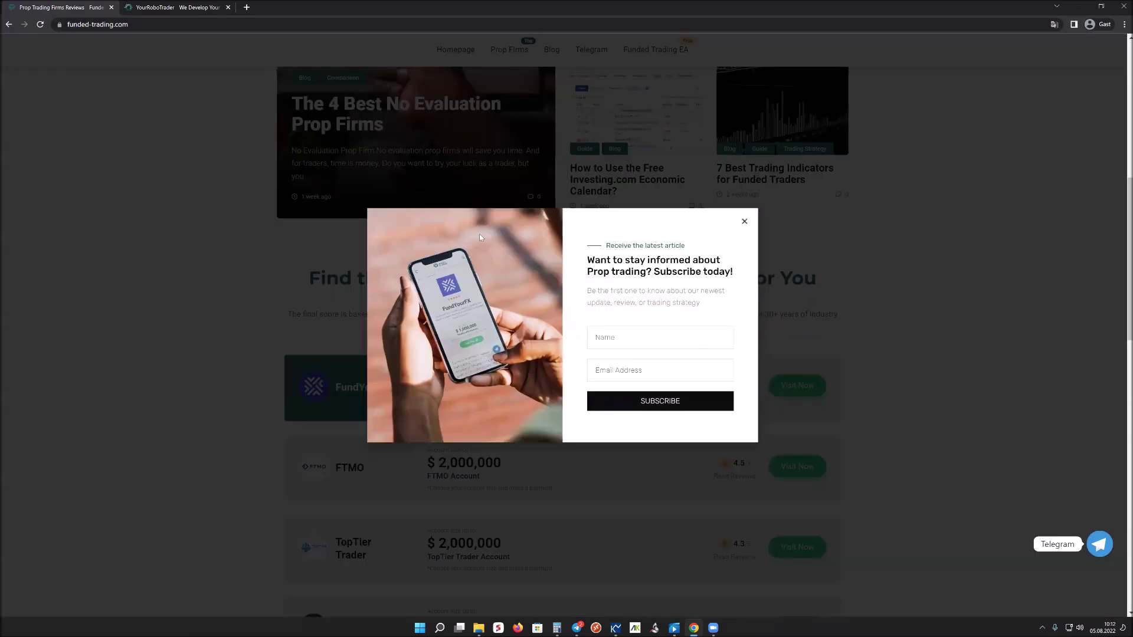
click(310, 311)
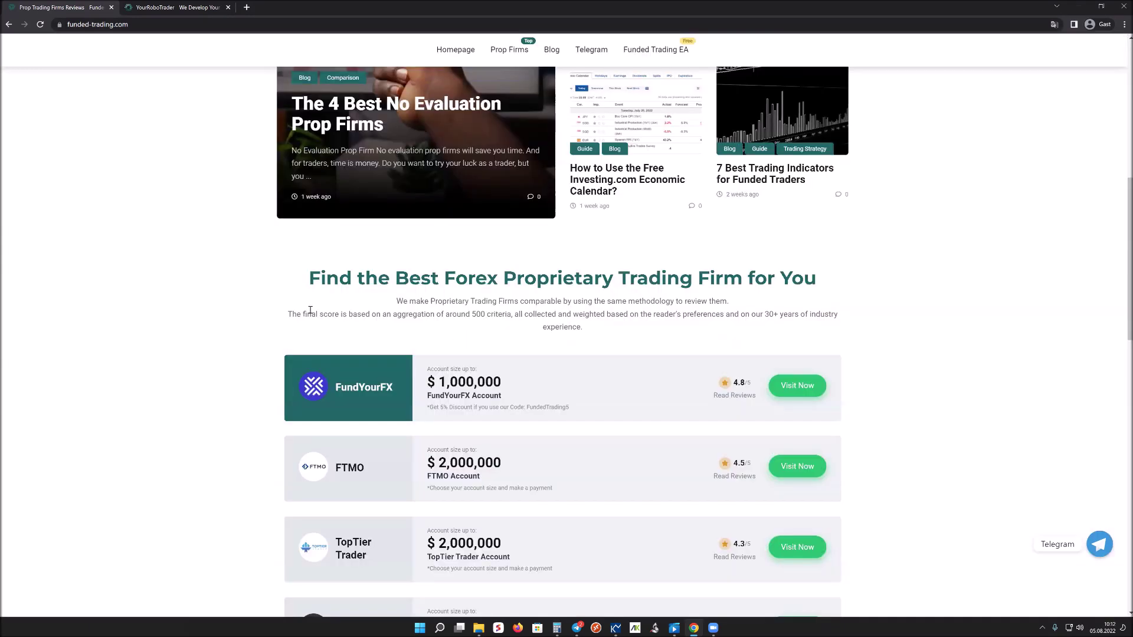
scroll(309, 311, up, 4)
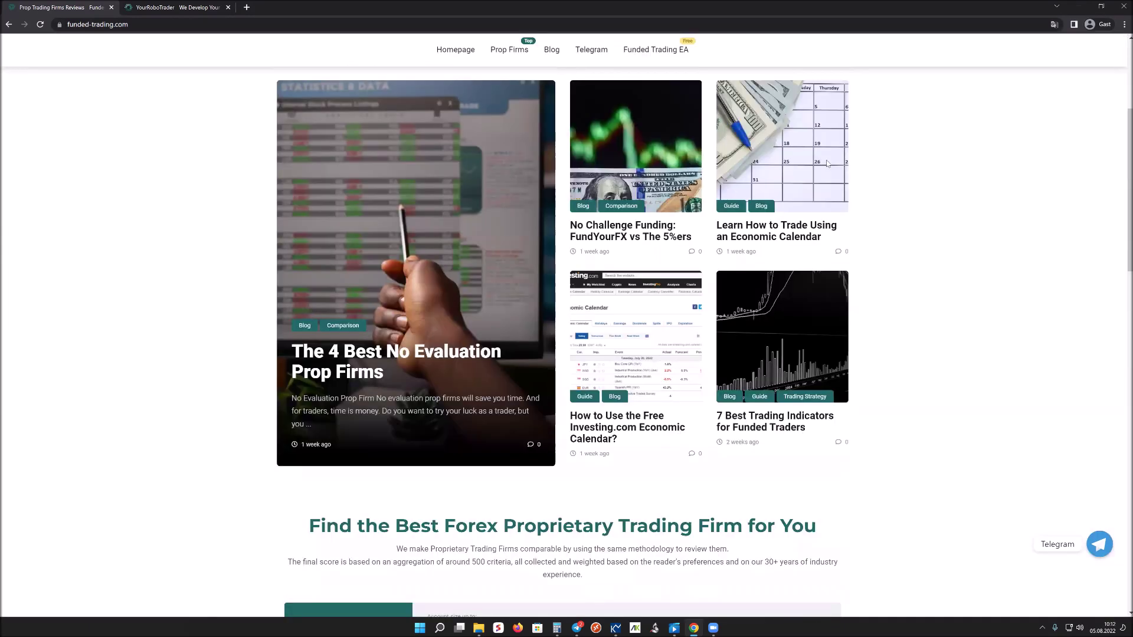
scroll(665, 102, up, 4)
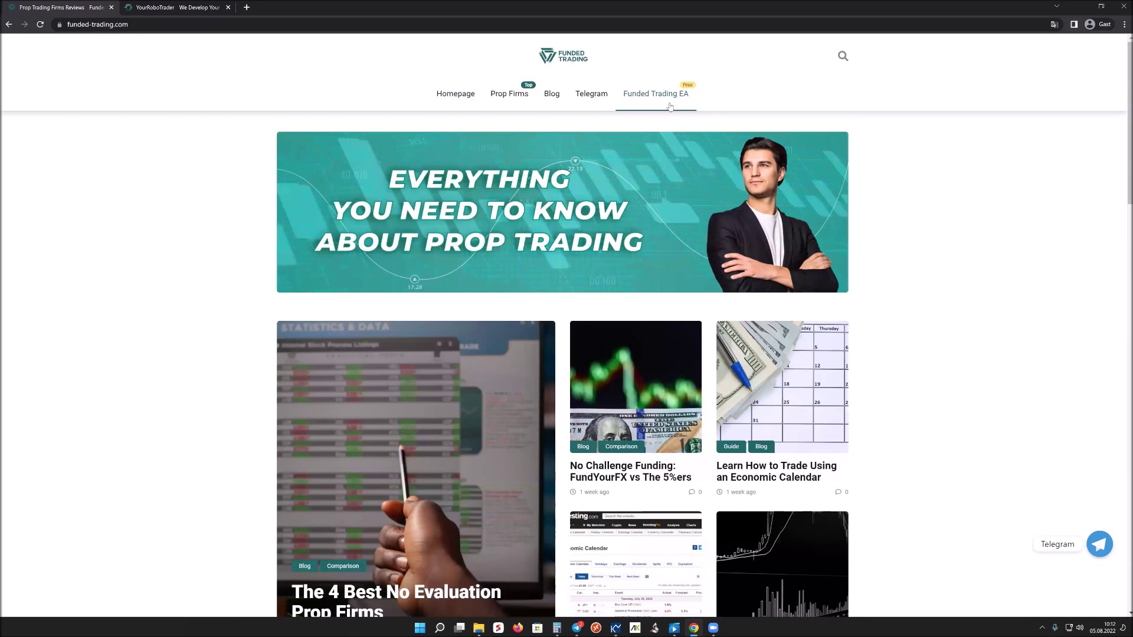
- Open the Funded Trading EA page and read the product description around the free download offer
click(671, 107)
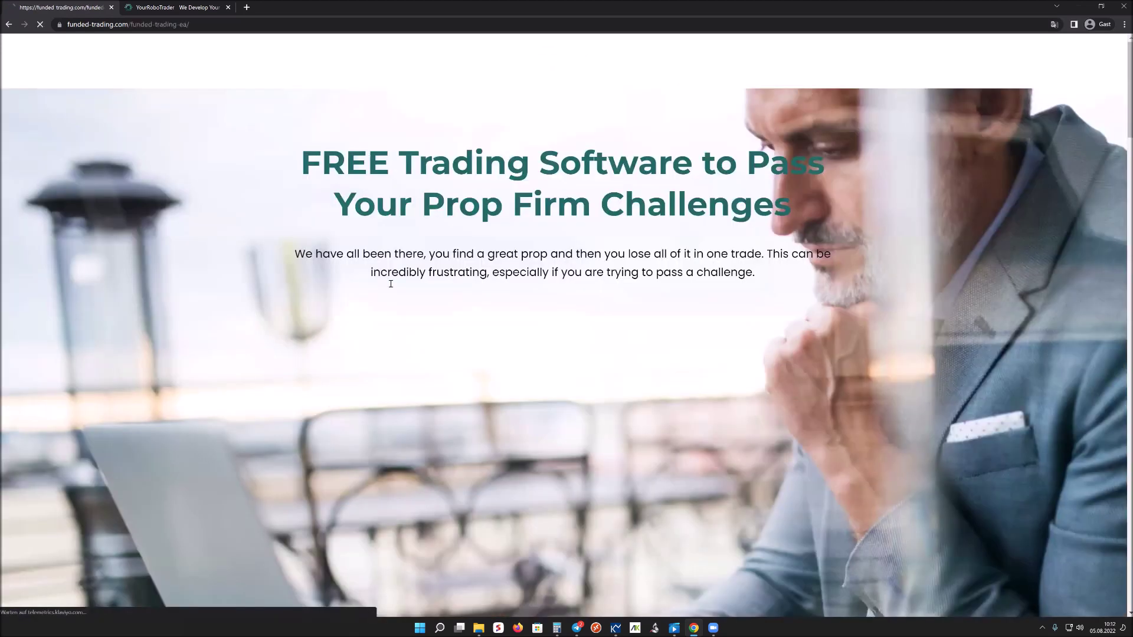
scroll(695, 331, down, 3)
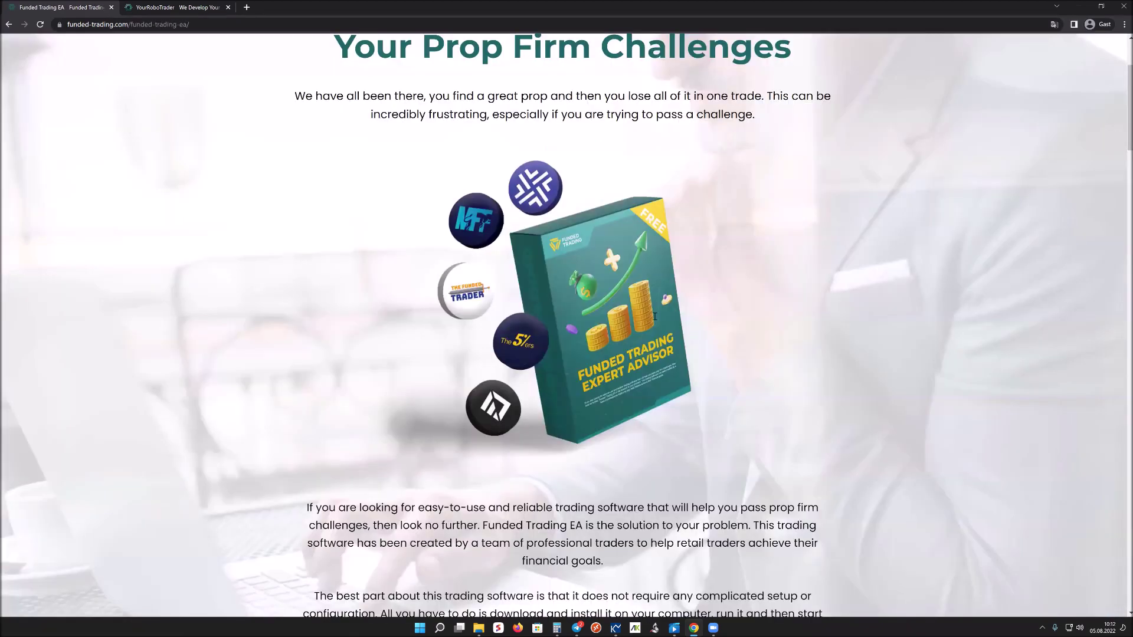
scroll(444, 216, down, 10)
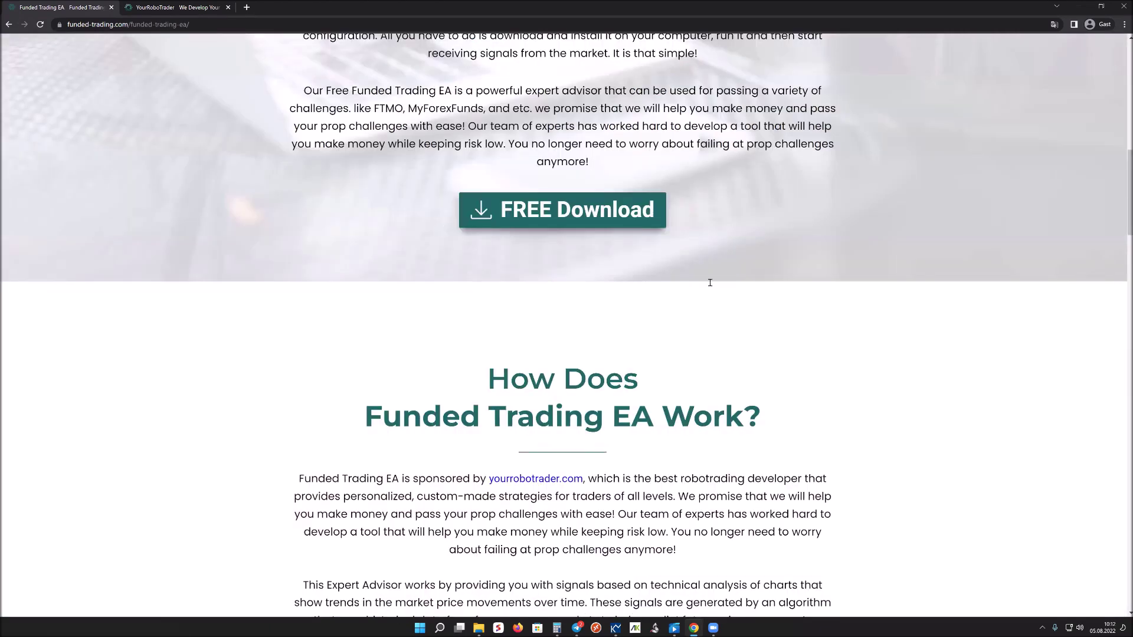
scroll(710, 283, up, 3)
scroll(499, 500, up, 3)
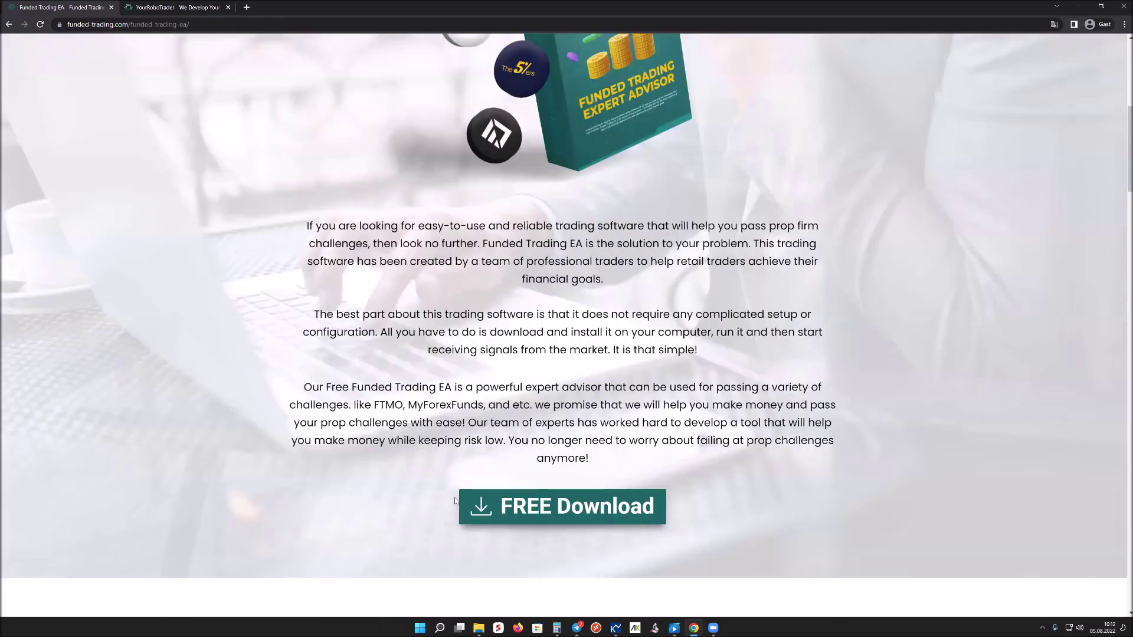
scroll(484, 410, down, 5)
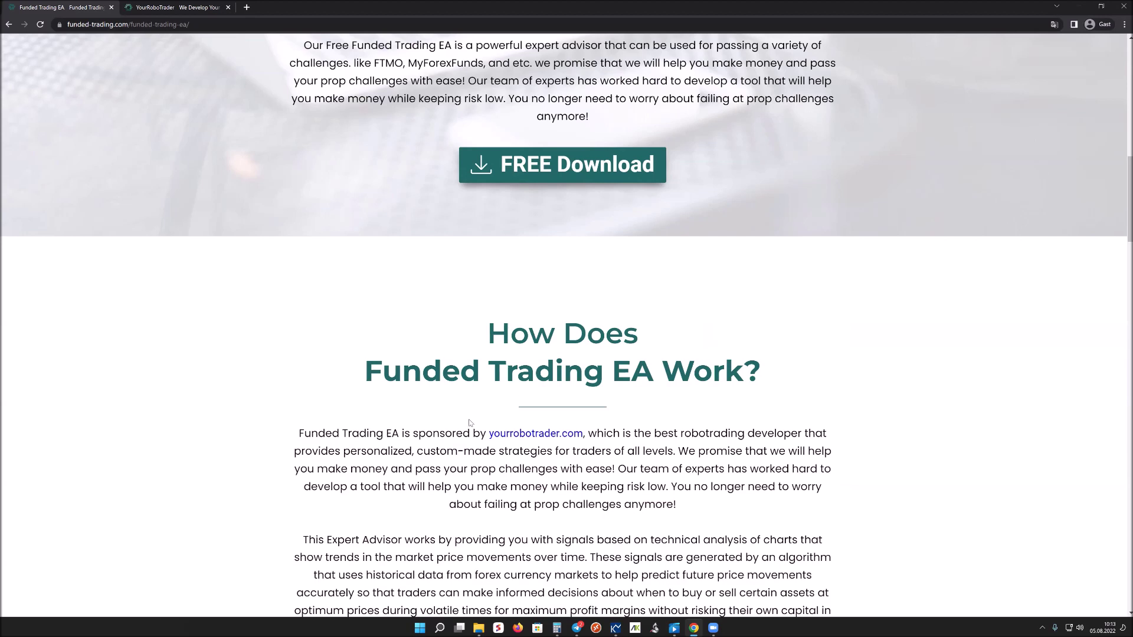
- Visit the already open YourRoboTrader site, accept all of its cookies and return to the Funded Trading EA page
click(212, 4)
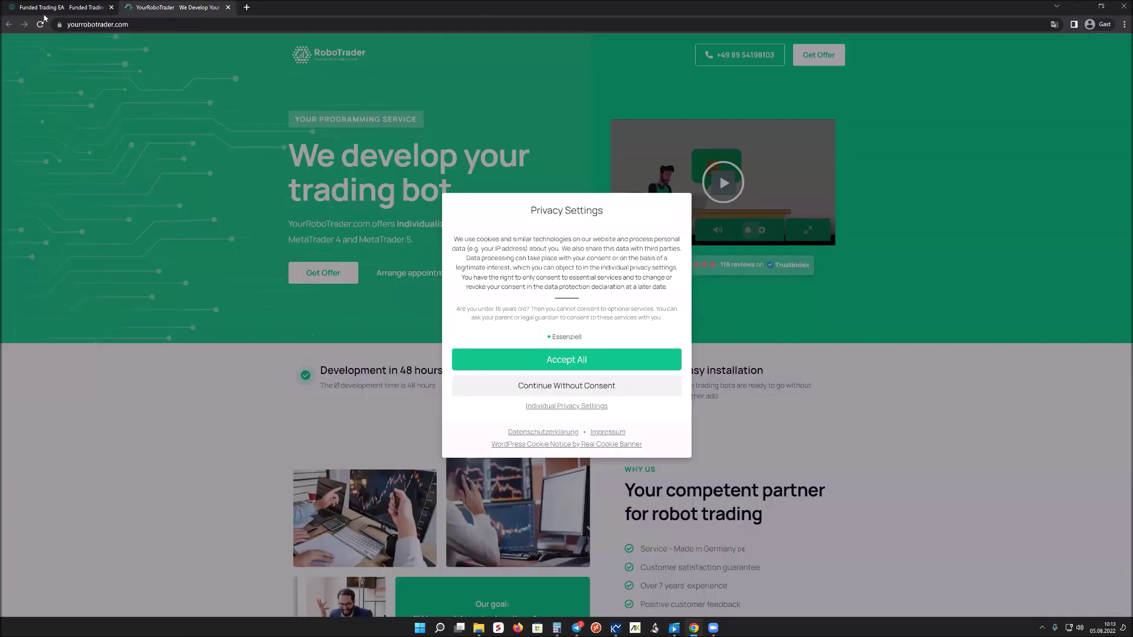
click(556, 362)
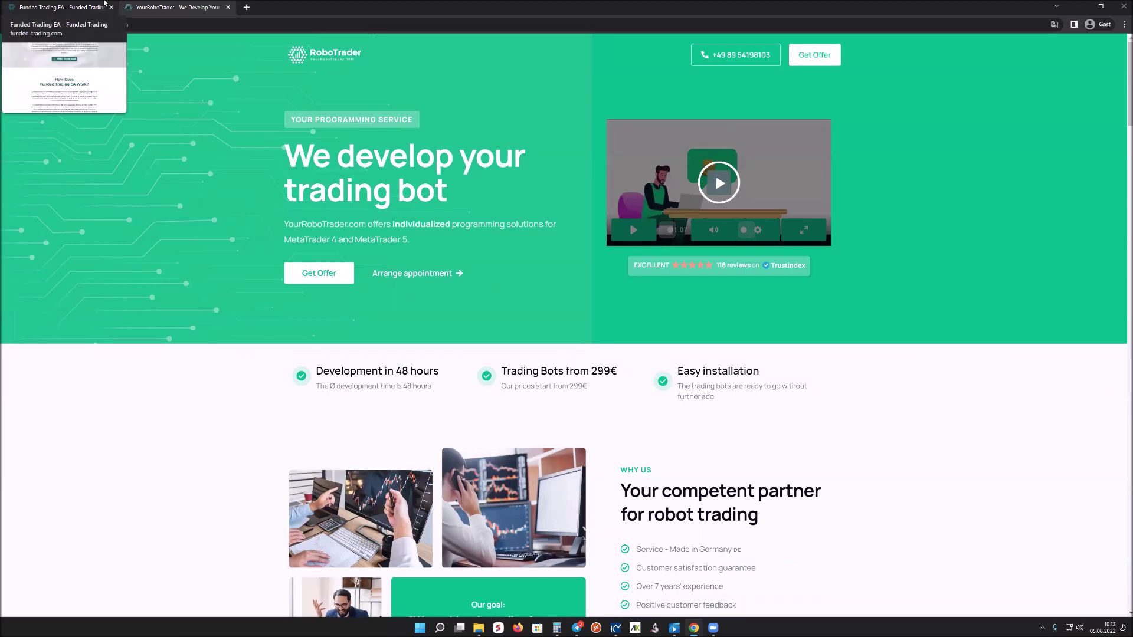
click(84, 5)
- Examine the Funded Trading EA page and the details its free download form asks for, closing the form without submitting it
scroll(564, 304, up, 2)
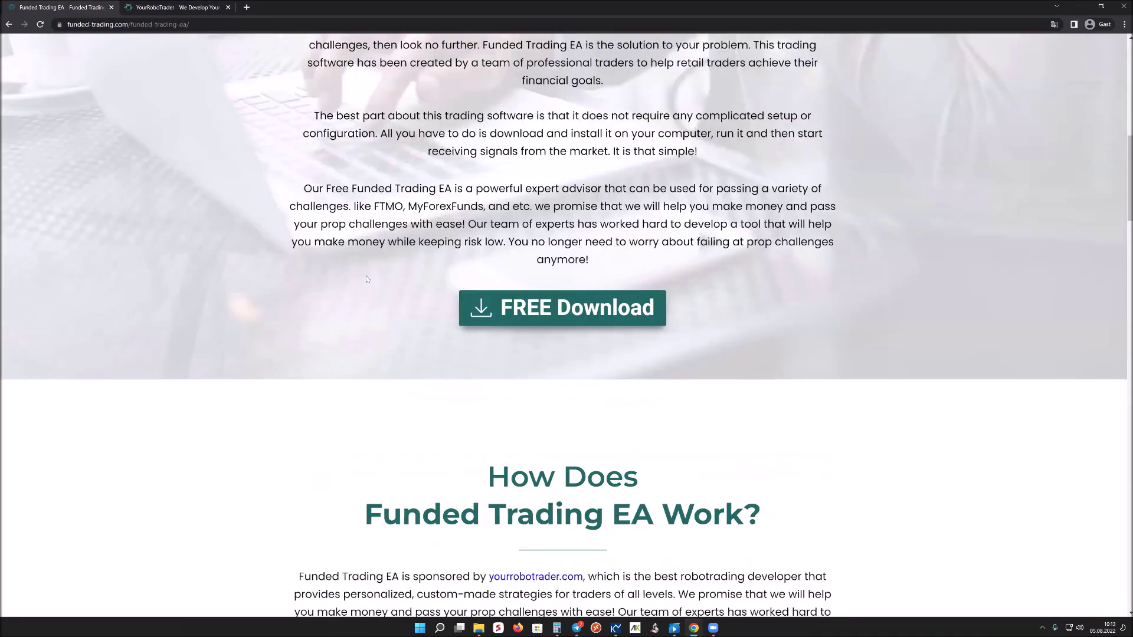
scroll(559, 417, up, 10)
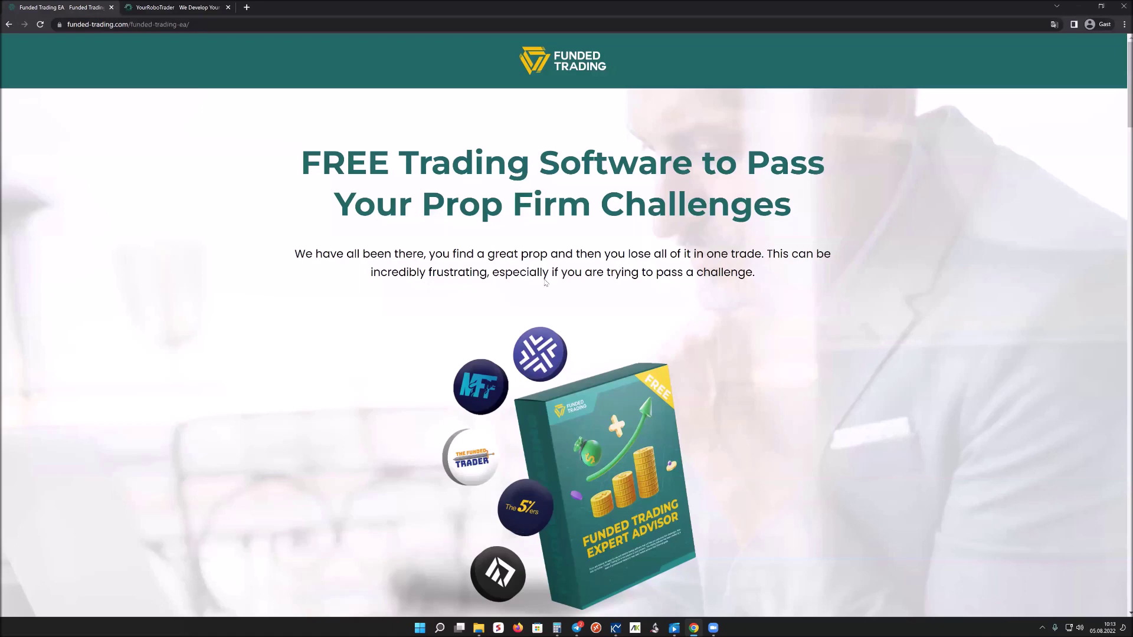
scroll(618, 305, down, 2)
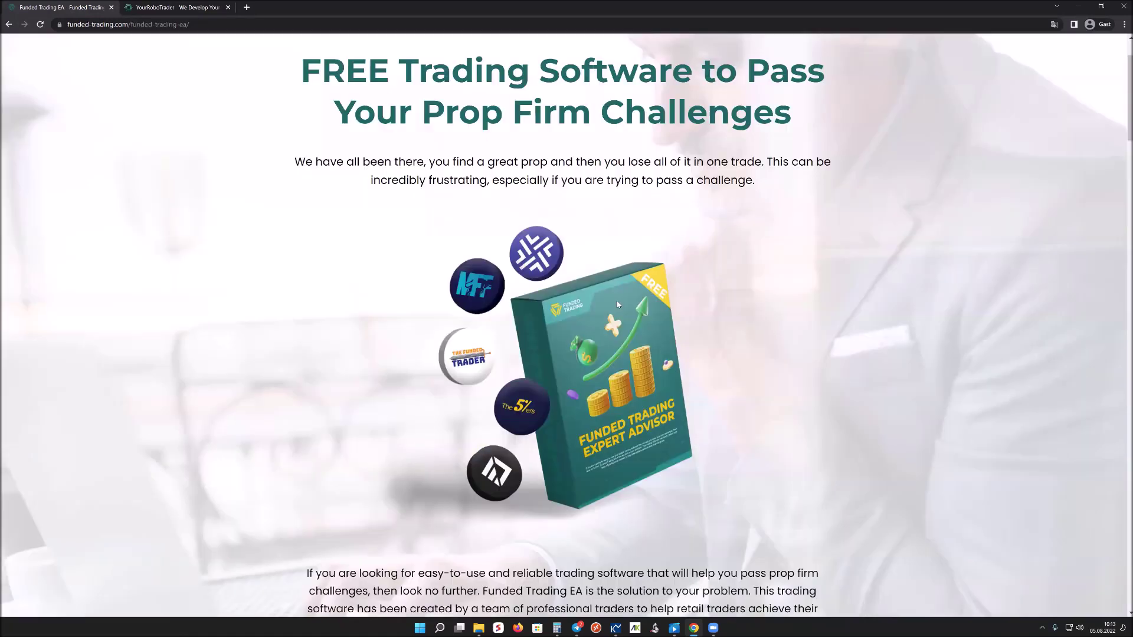
scroll(569, 313, down, 8)
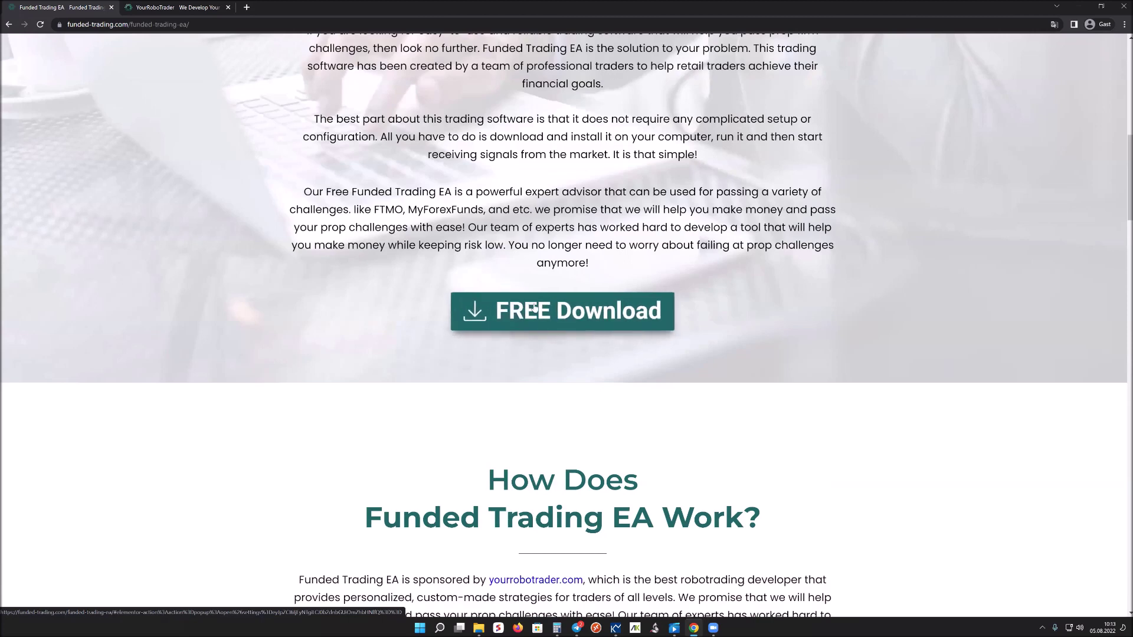
click(602, 306)
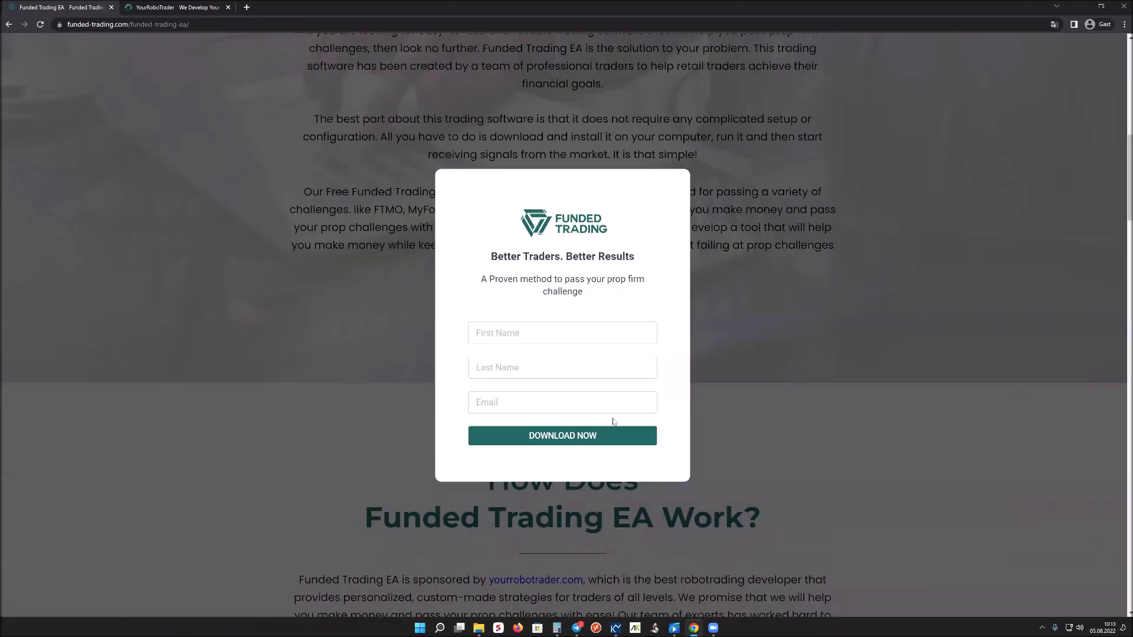
click(795, 370)
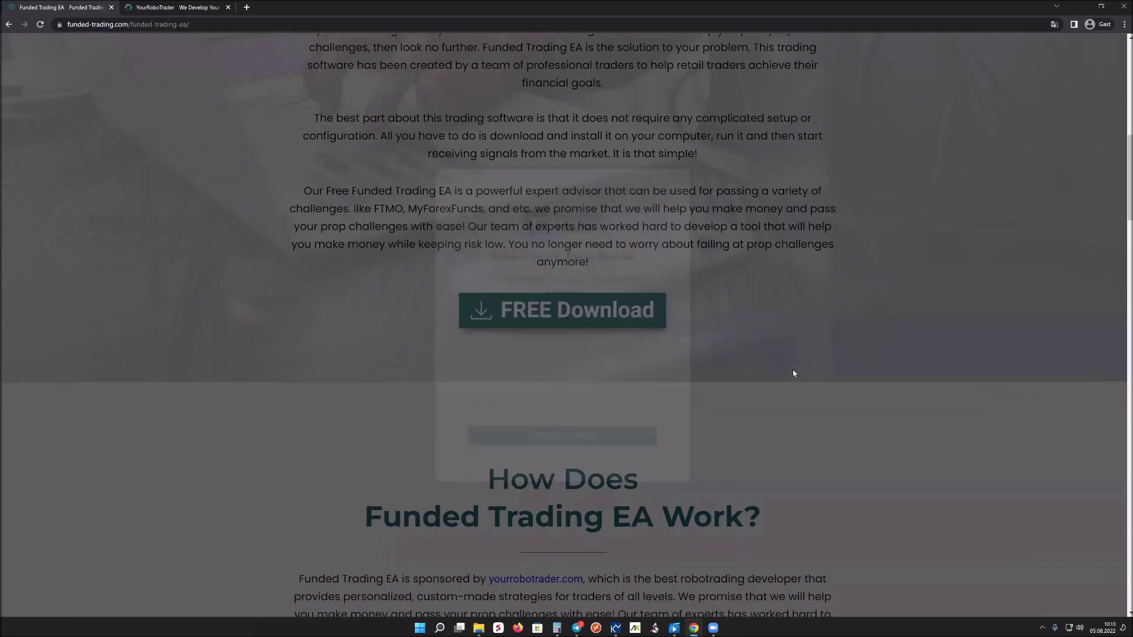
scroll(794, 371, down, 5)
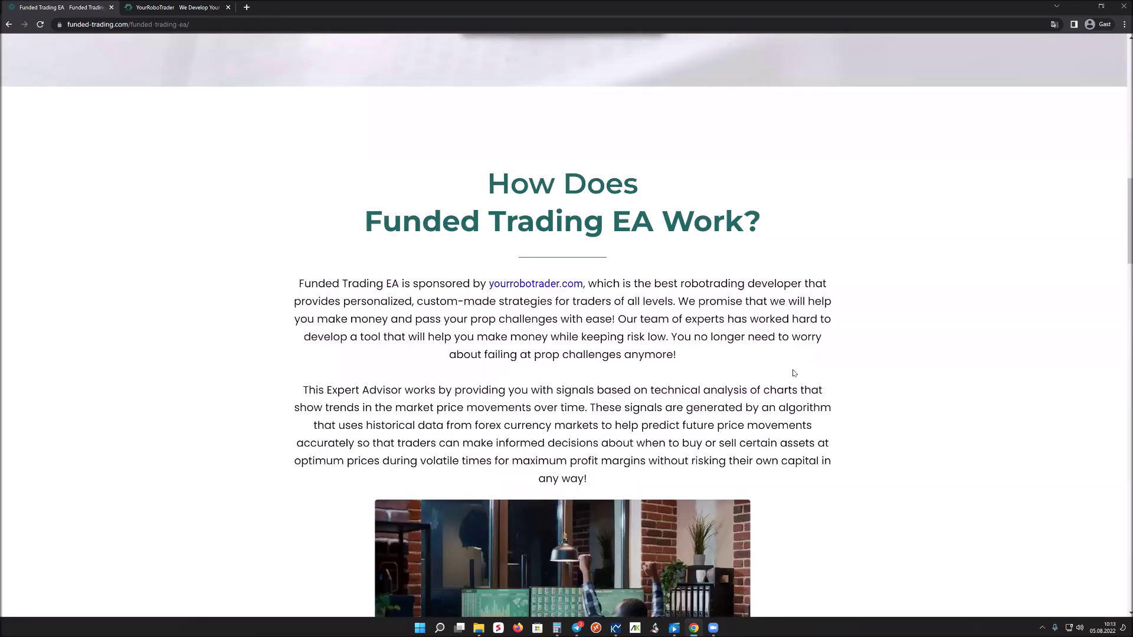
scroll(793, 373, up, 2)
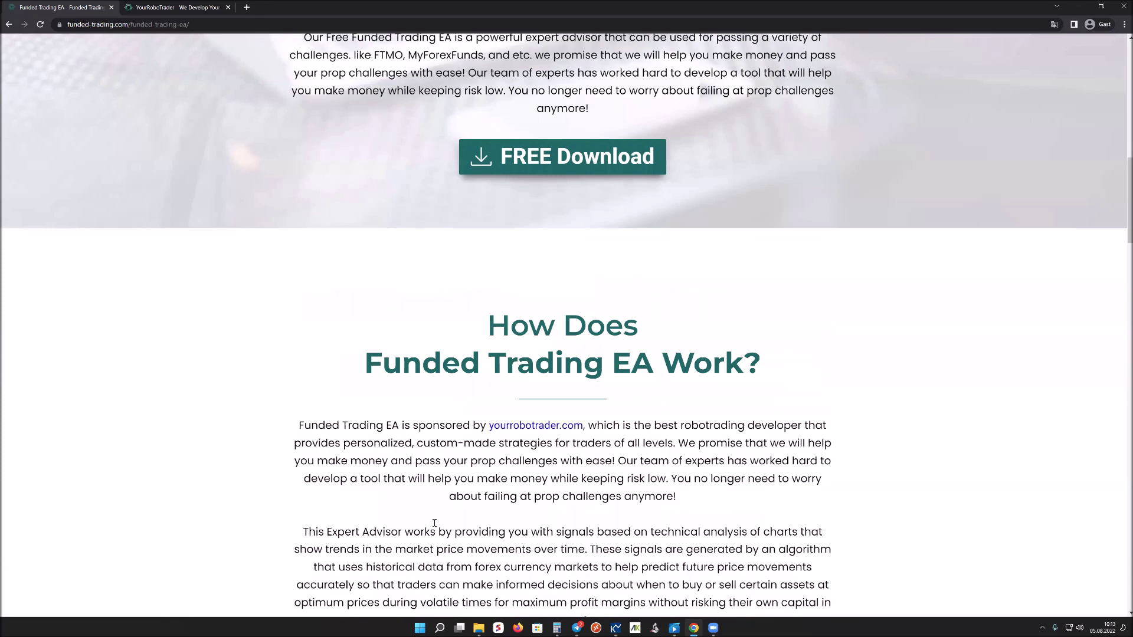
scroll(434, 523, up, 6)
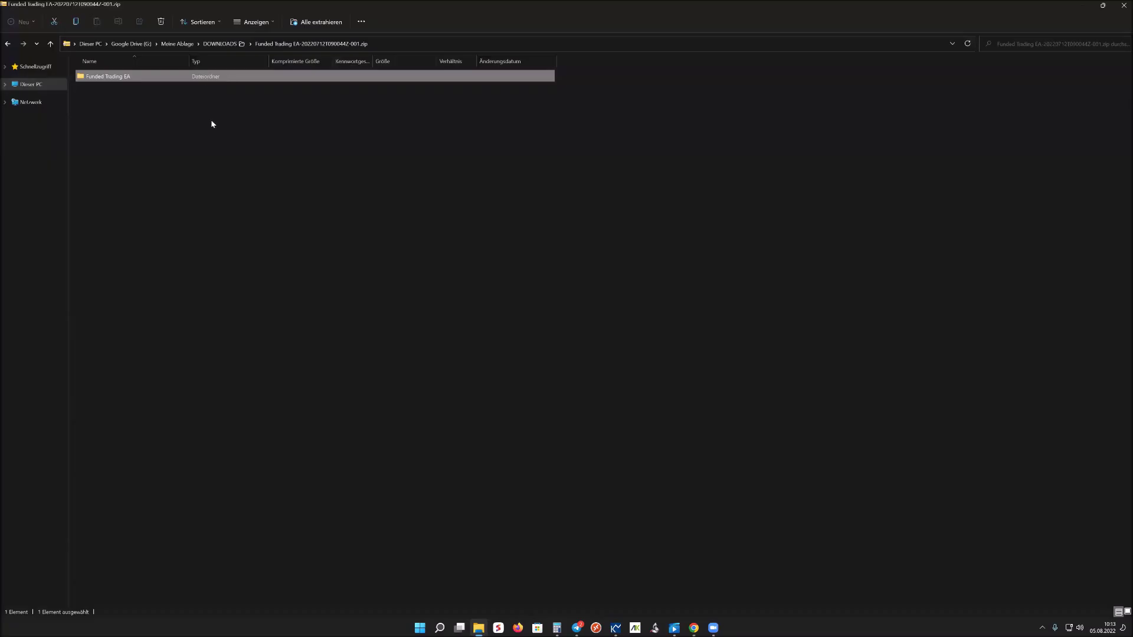
- Open the Funded Trading EA folder inside the downloaded zip archive in File Explorer and examine the files it contains
click(212, 123)
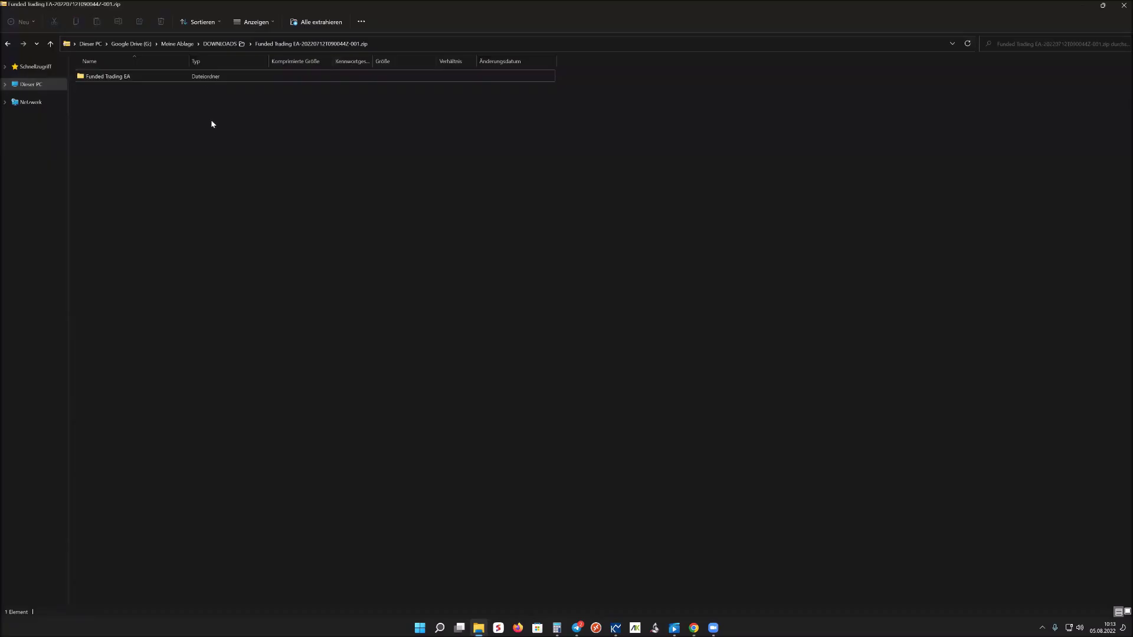
double_click(129, 78)
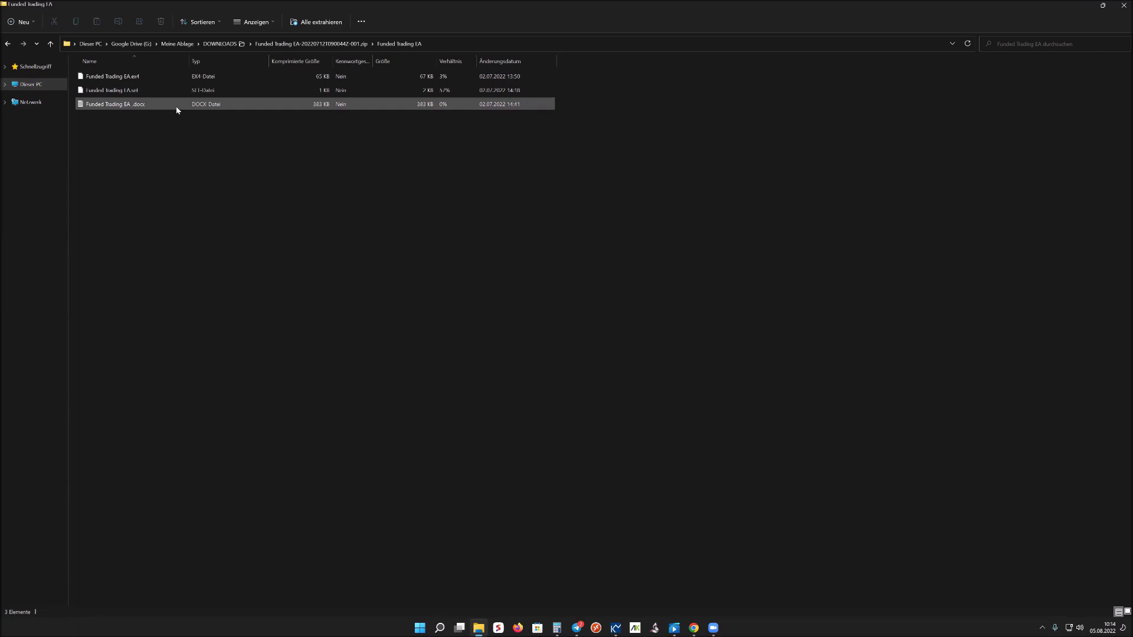
drag(161, 134, 145, 77)
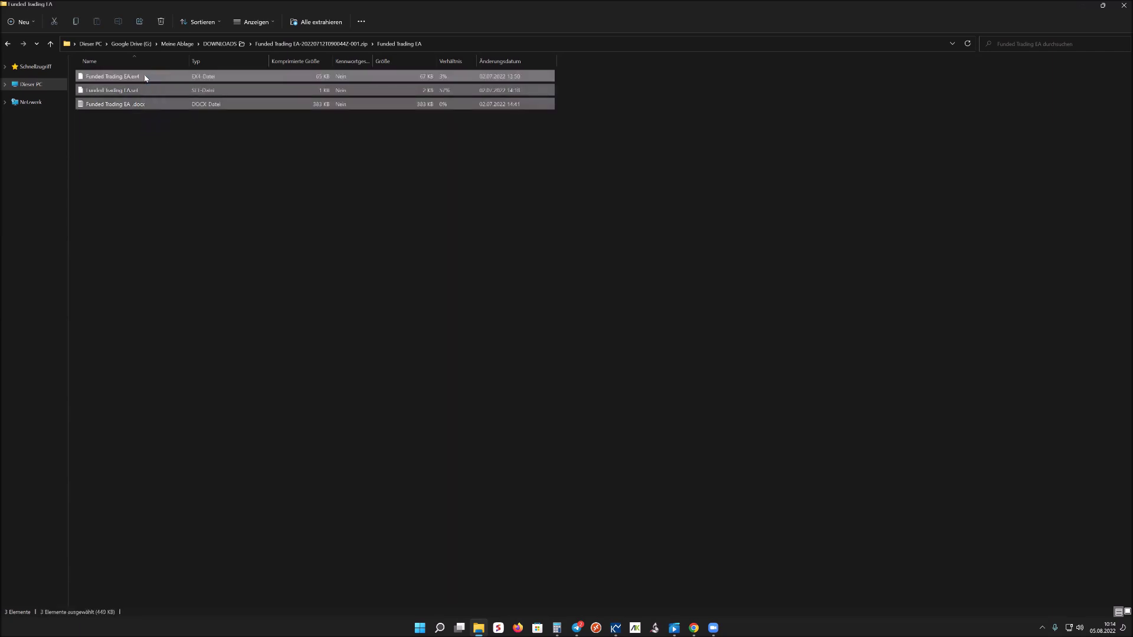
click(165, 138)
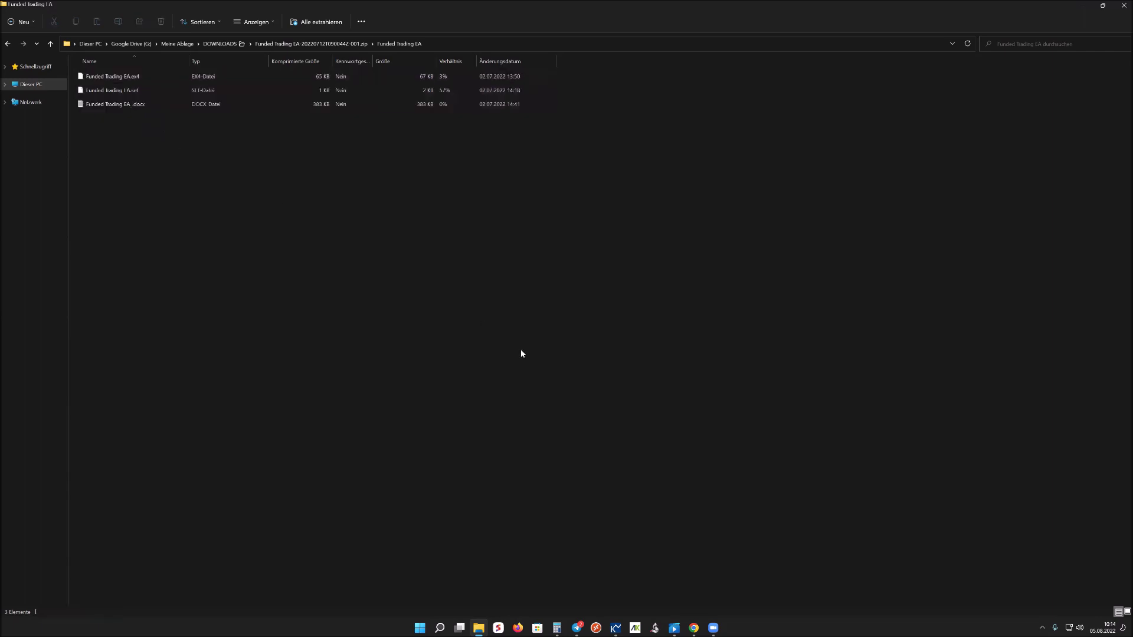
- Switch to MetaTrader 4, open its data folder and go to the Experts folder inside MQL4
click(616, 628)
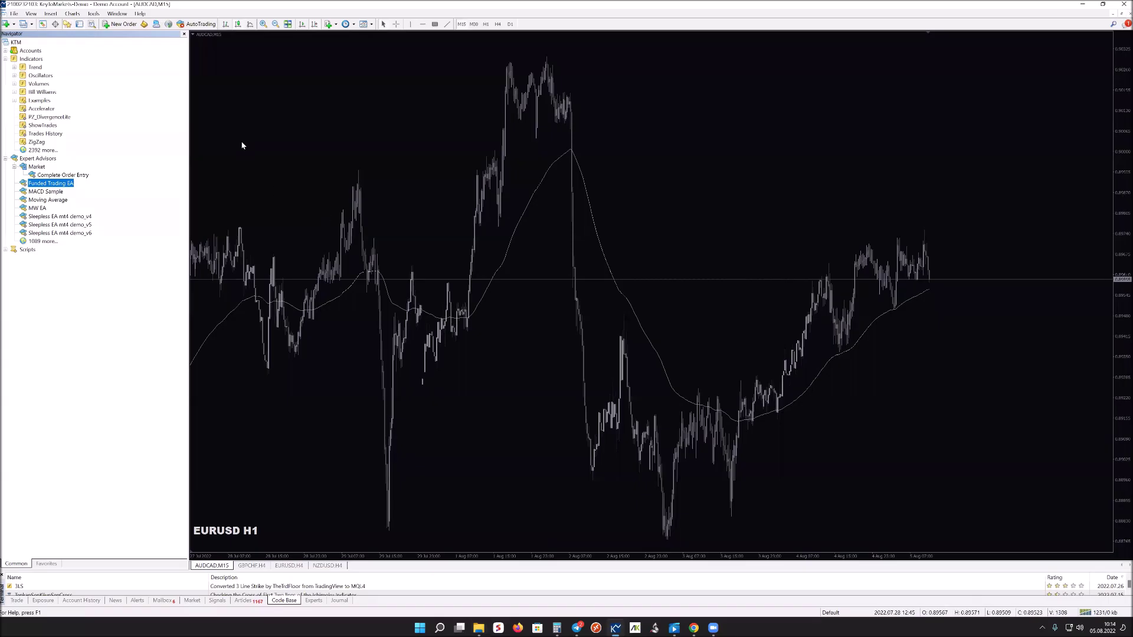
click(14, 14)
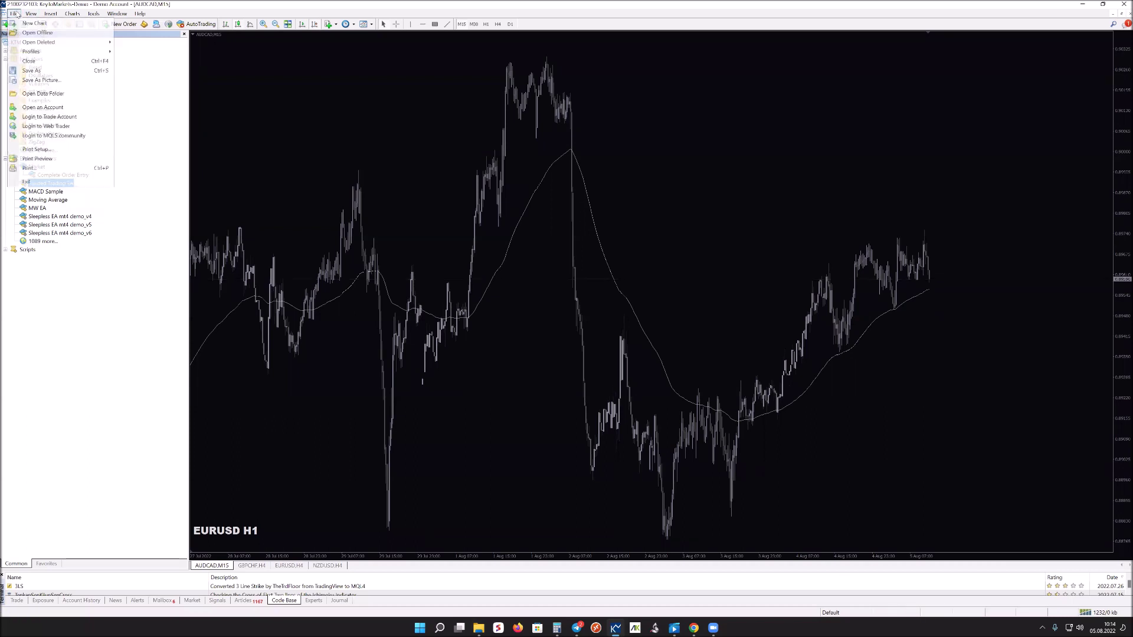
click(47, 95)
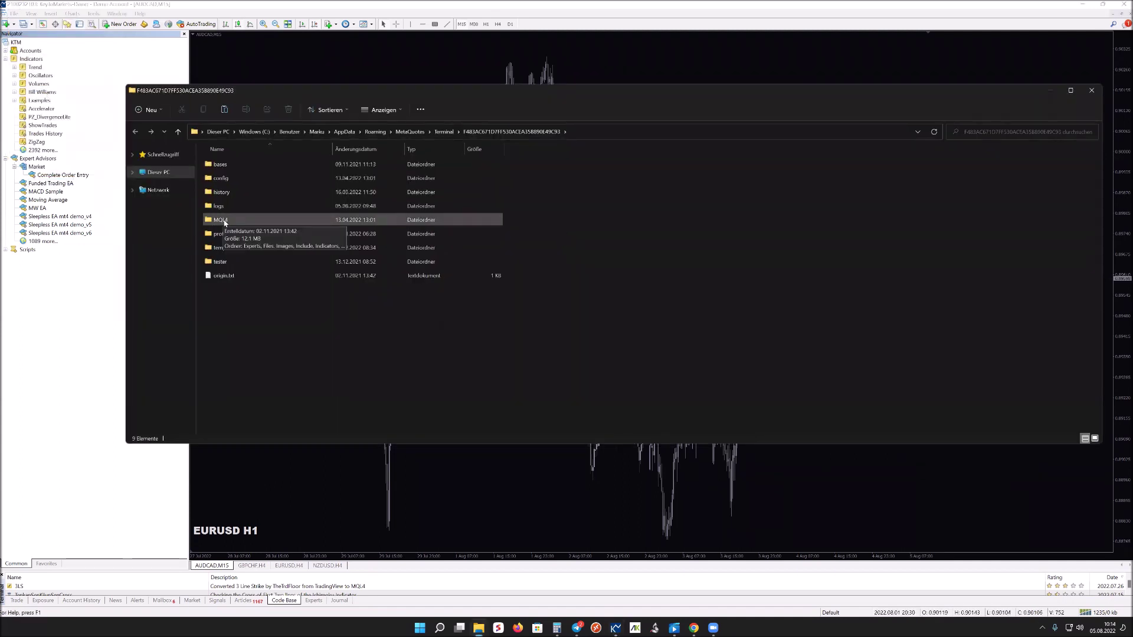
click(221, 220)
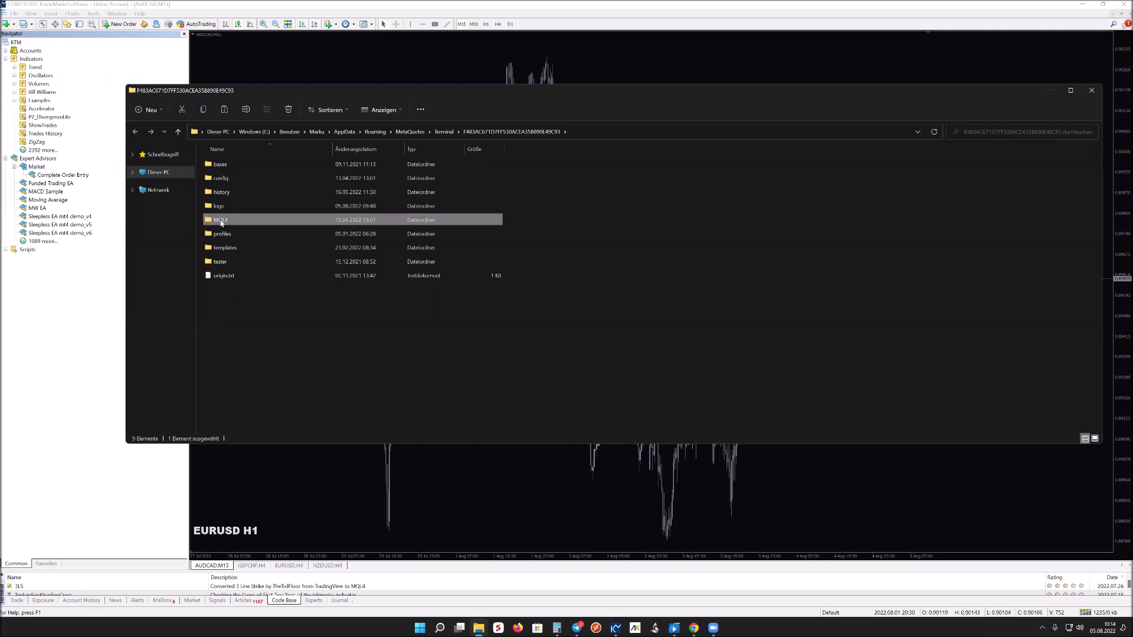
double_click(227, 220)
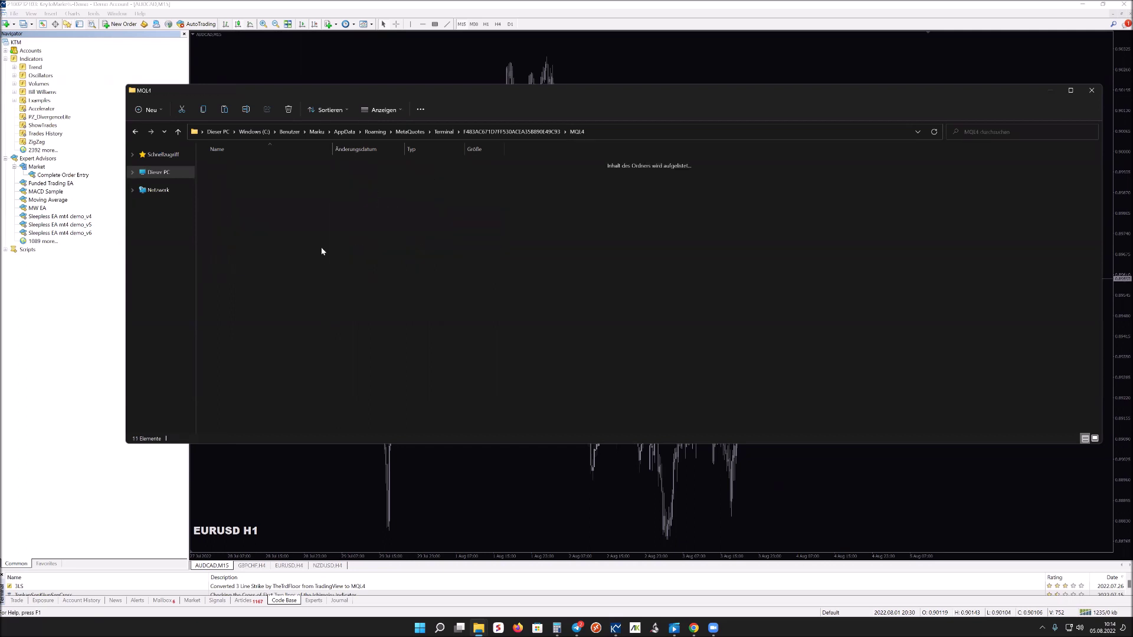
double_click(222, 165)
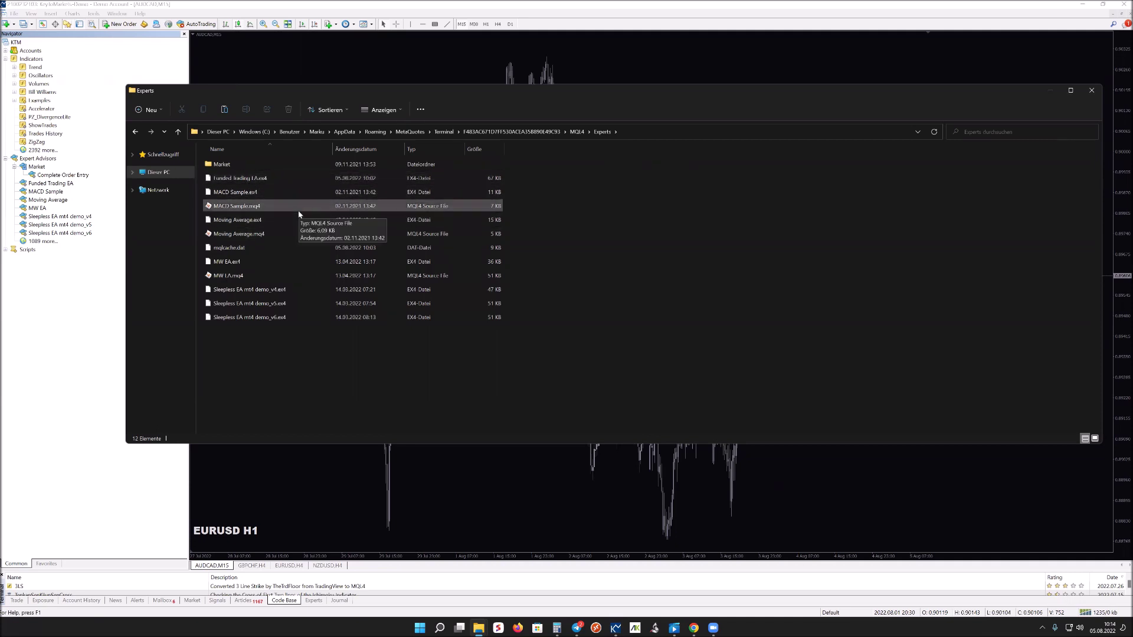
- Go back to the MQL4 folder and open its Presets folder to examine the stored set files
click(577, 131)
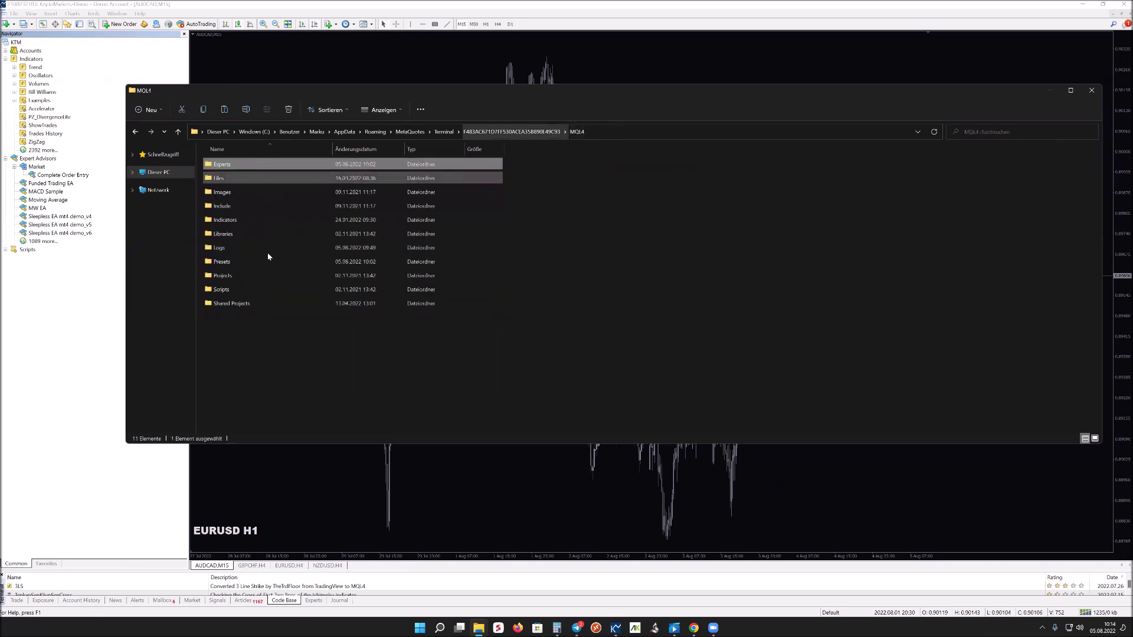
double_click(236, 263)
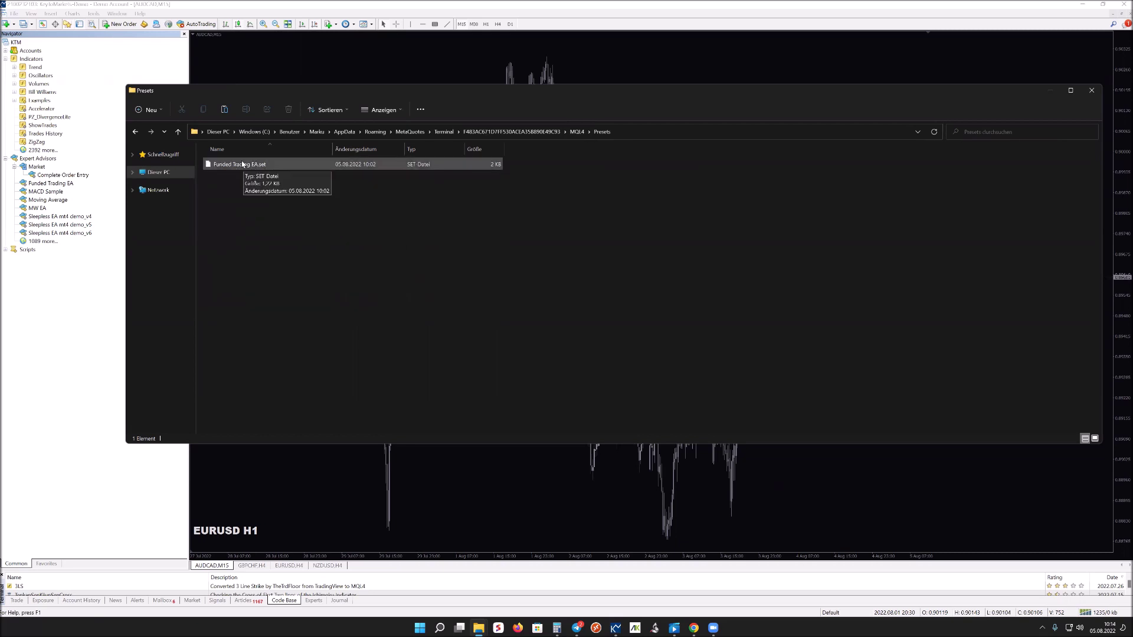
- Close the Presets folder window and refresh the Expert Advisors list in the MetaTrader 4 Navigator
click(1091, 90)
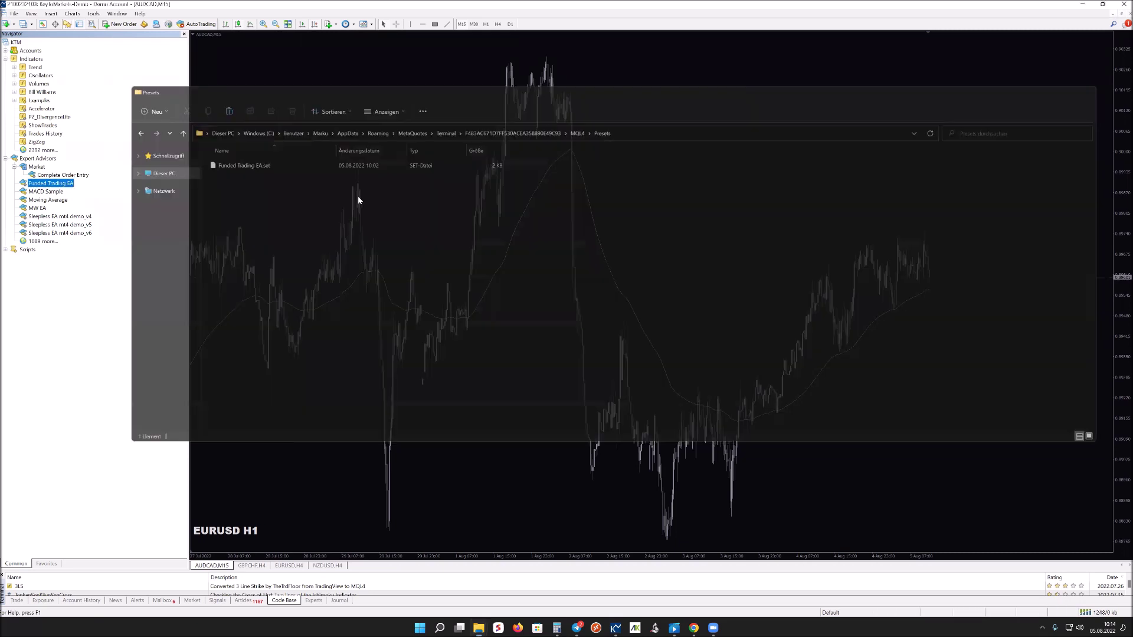
right_click(39, 216)
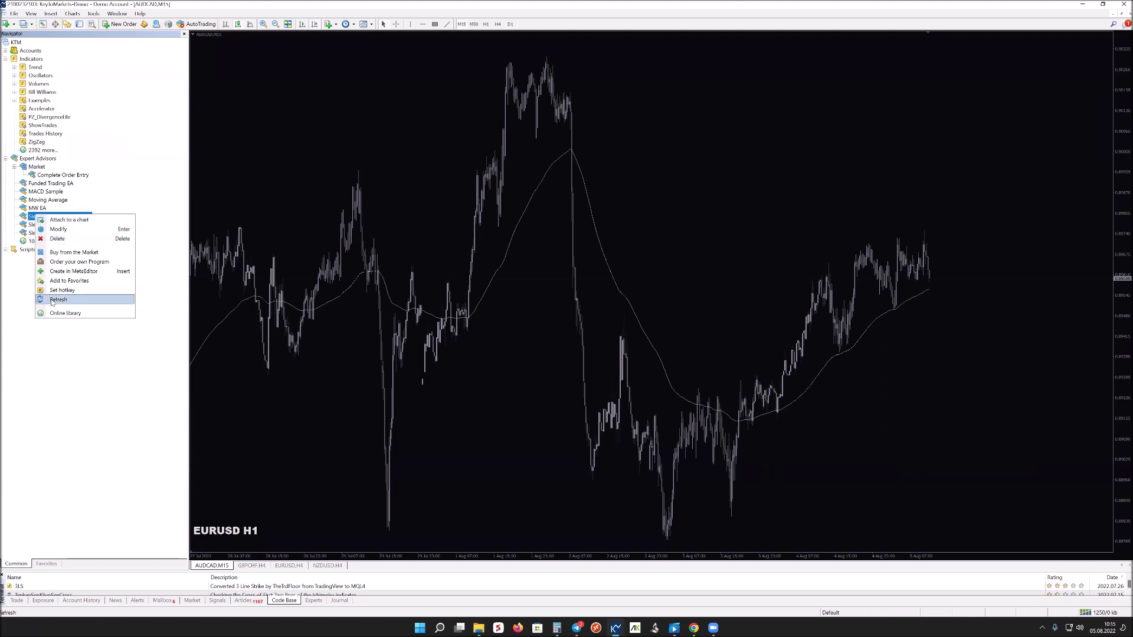
click(53, 302)
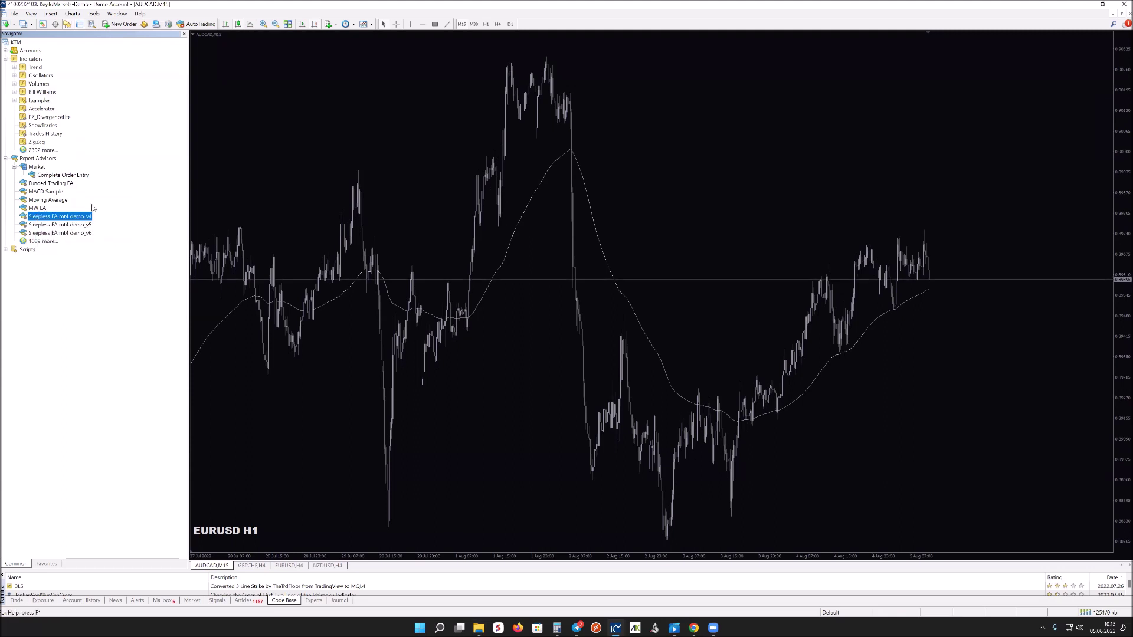
- Open the Funded Trading EA settings for the AUDCAD M15 chart and load the Funded Trading EA.set preset
double_click(53, 184)
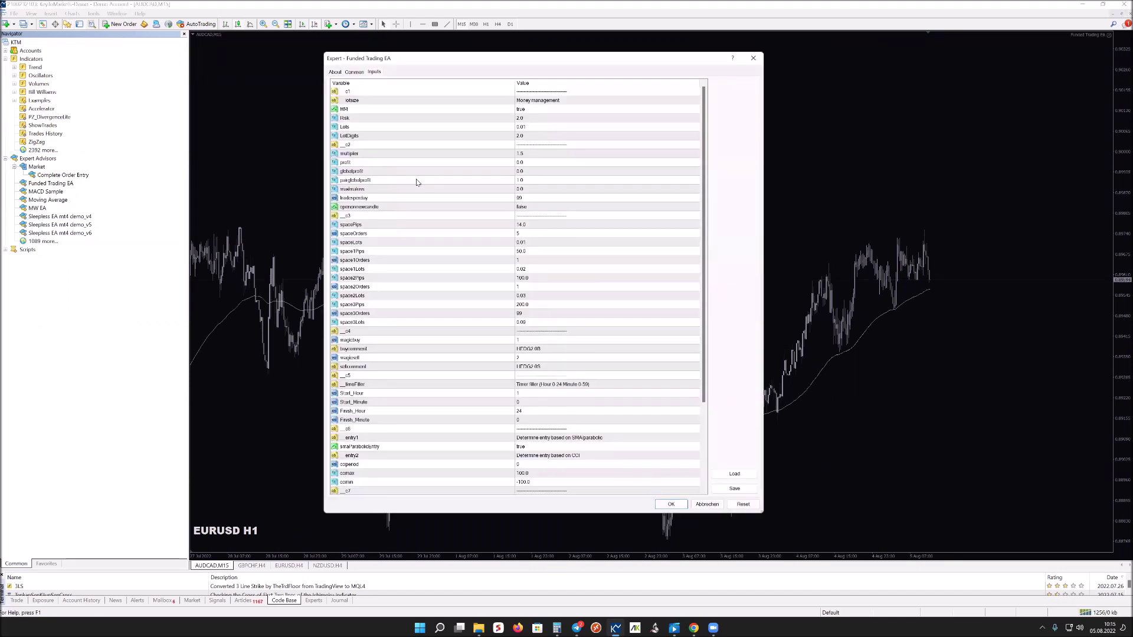
scroll(531, 277, down, 4)
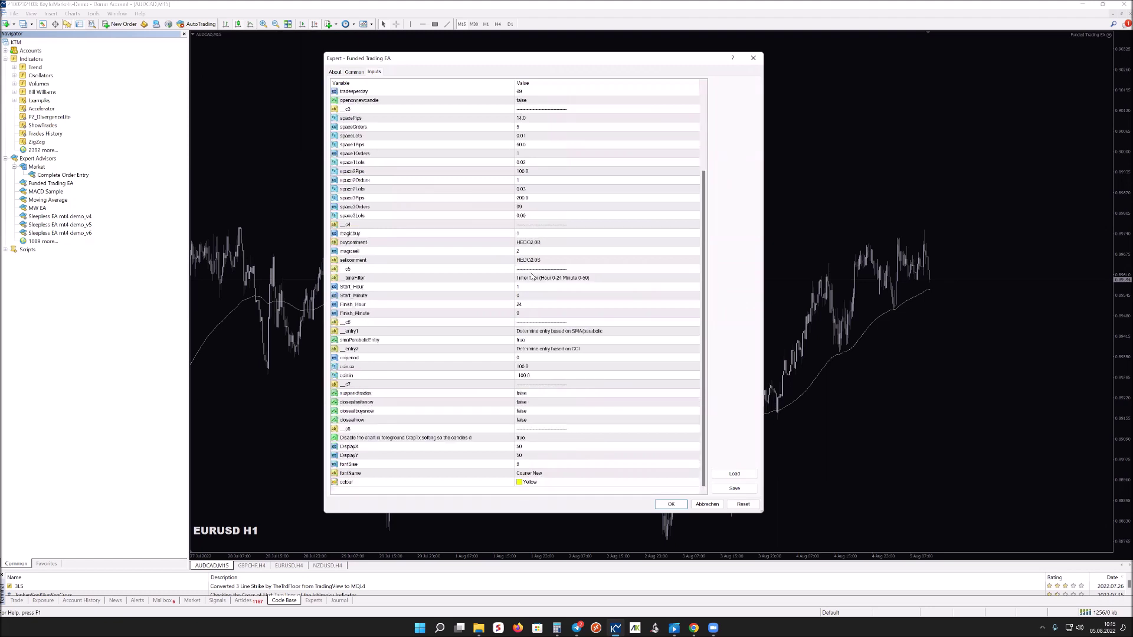
click(734, 474)
click(446, 137)
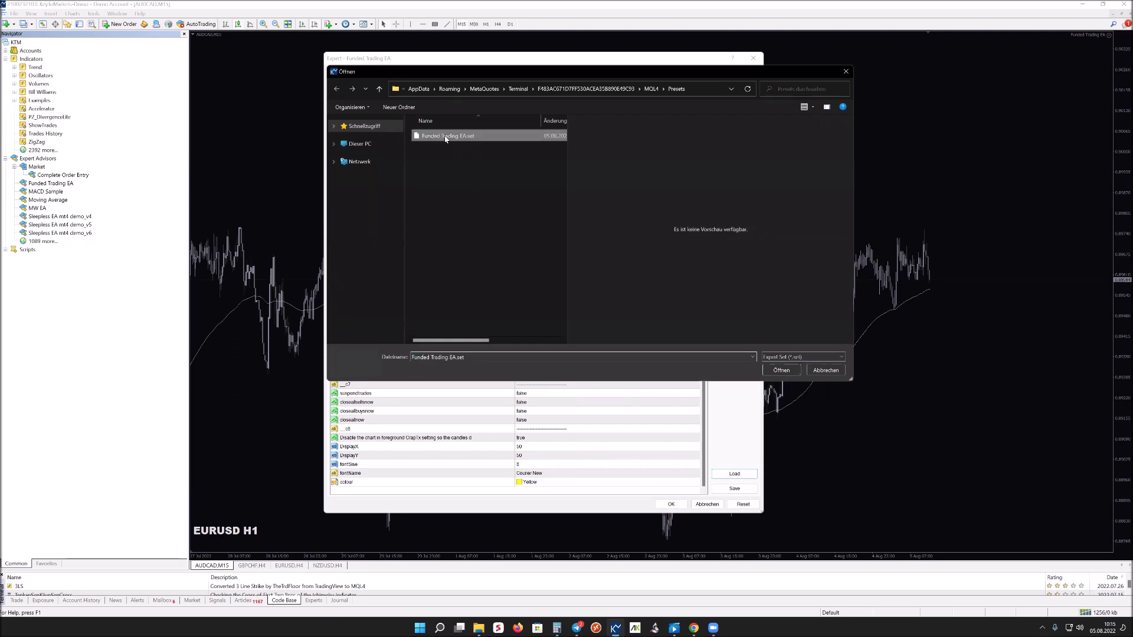
click(781, 371)
- Examine the loaded inputs, including the MM true/false options, Risk and multiplier, and close the dialog without attaching the expert
scroll(535, 249, up, 4)
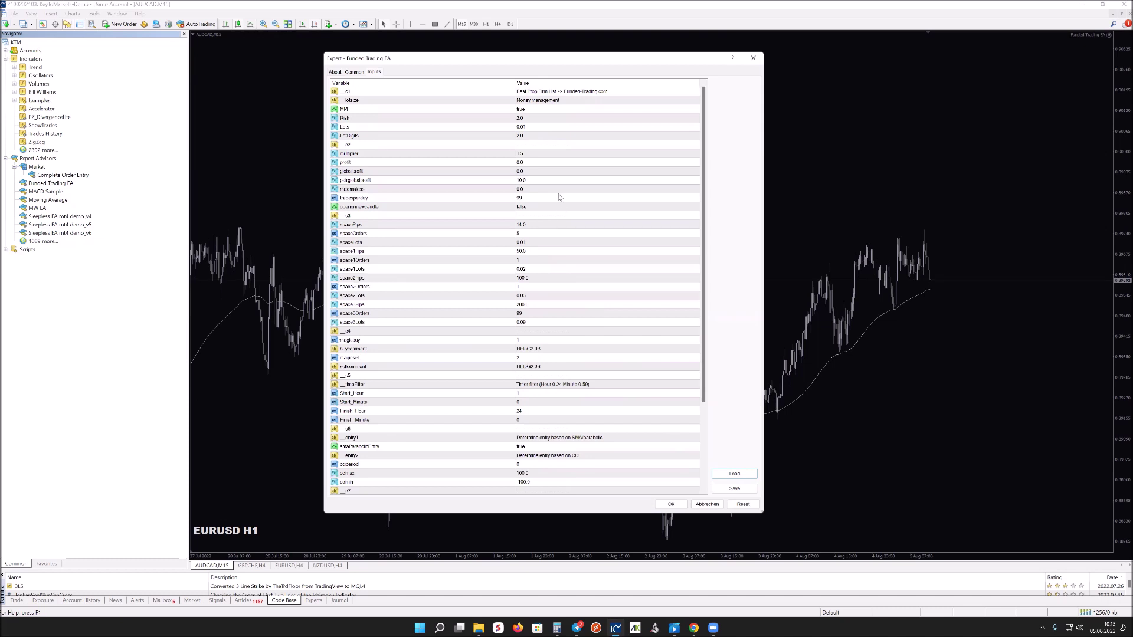
scroll(541, 271, down, 4)
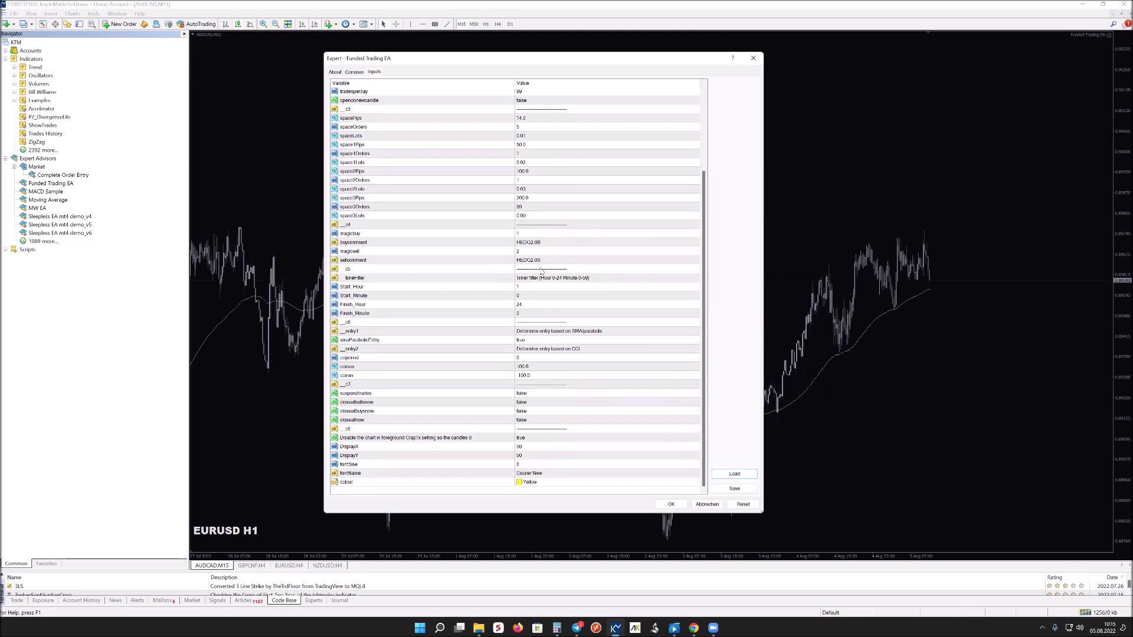
scroll(541, 271, up, 4)
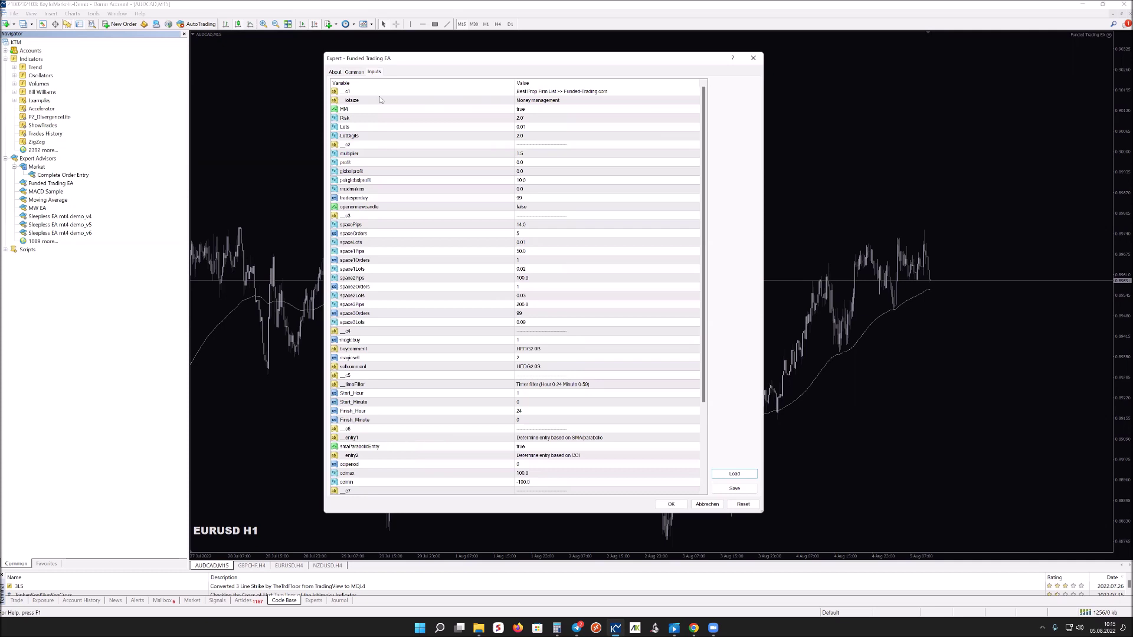
click(538, 117)
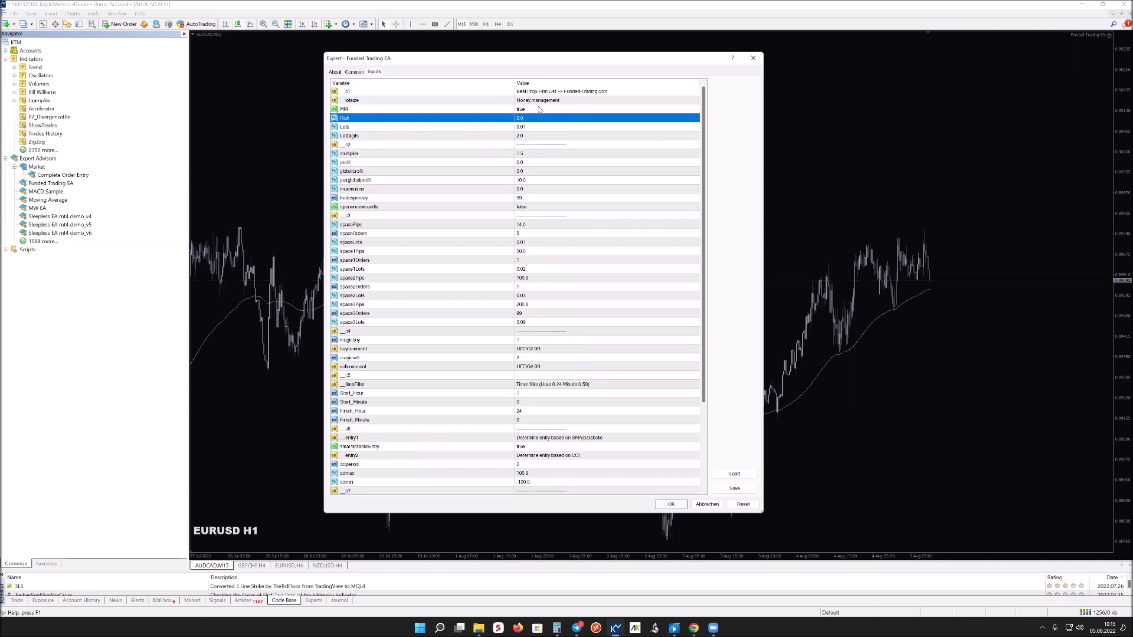
click(534, 110)
click(533, 110)
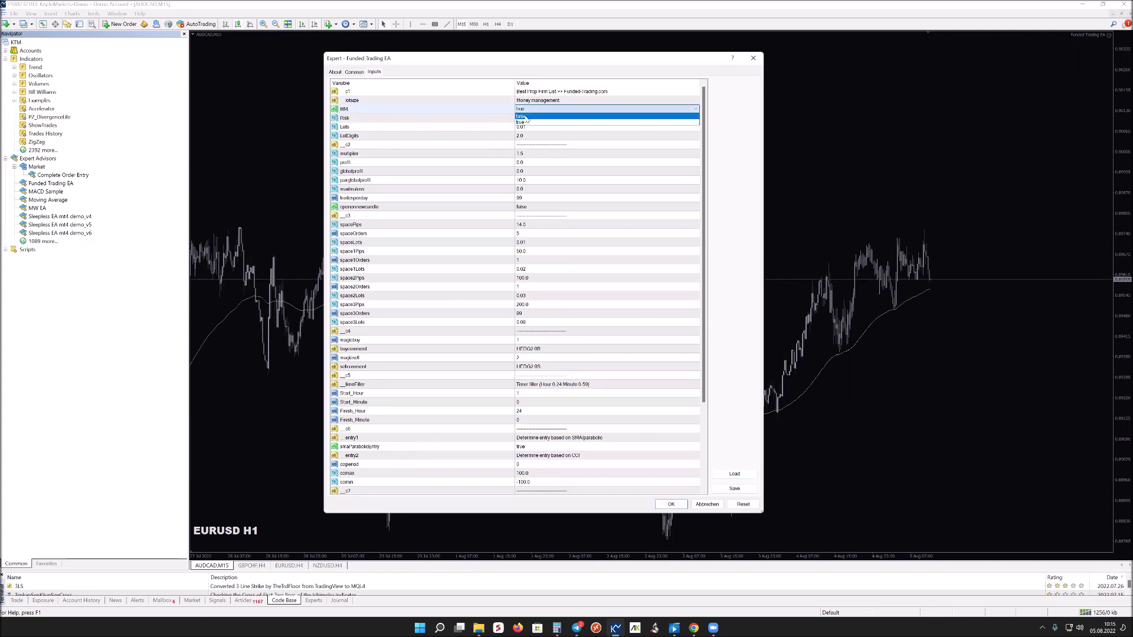
click(522, 122)
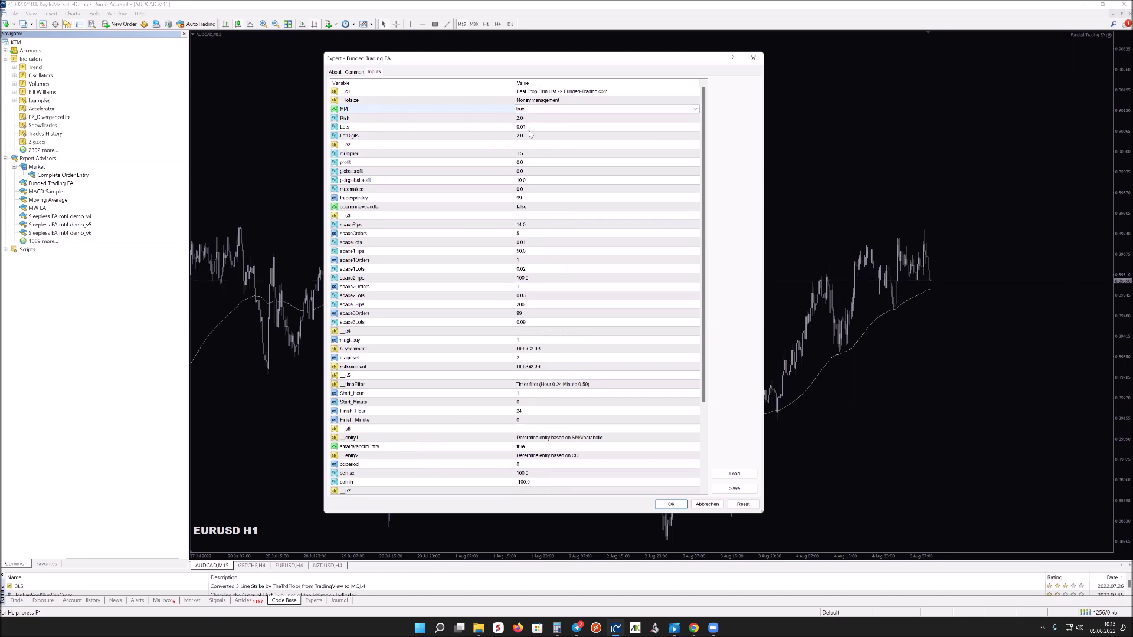
click(527, 109)
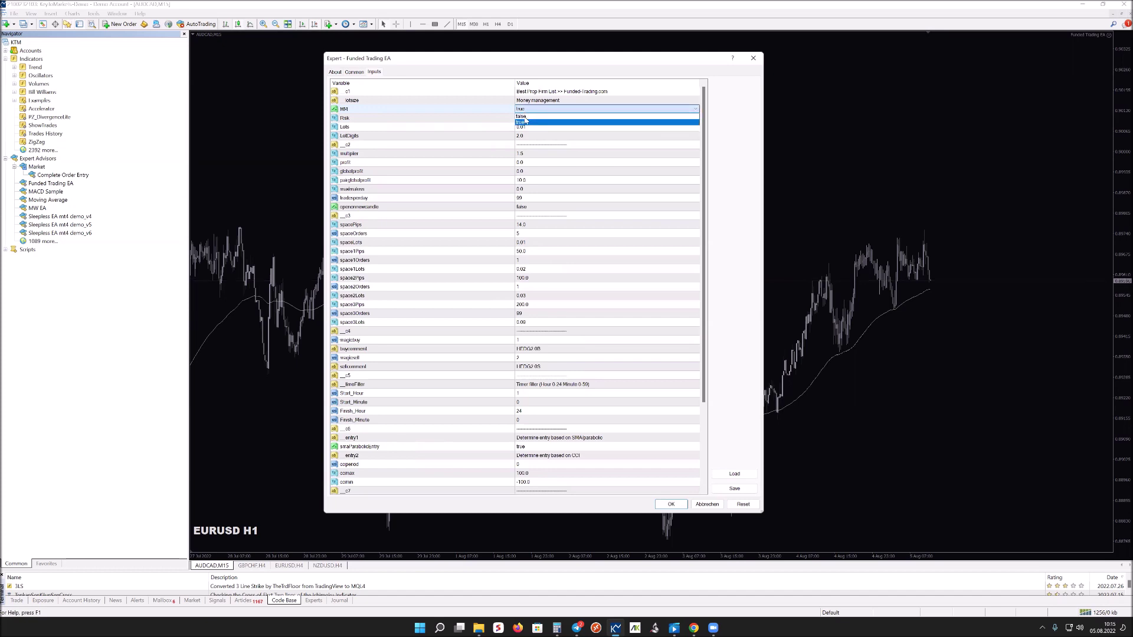
click(527, 122)
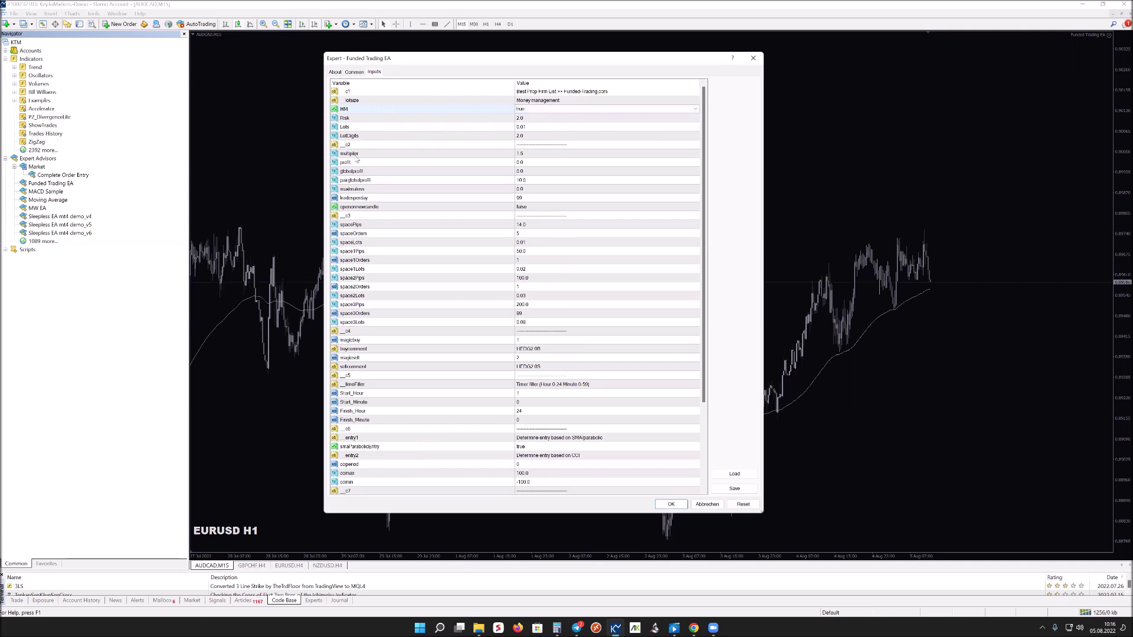
click(526, 154)
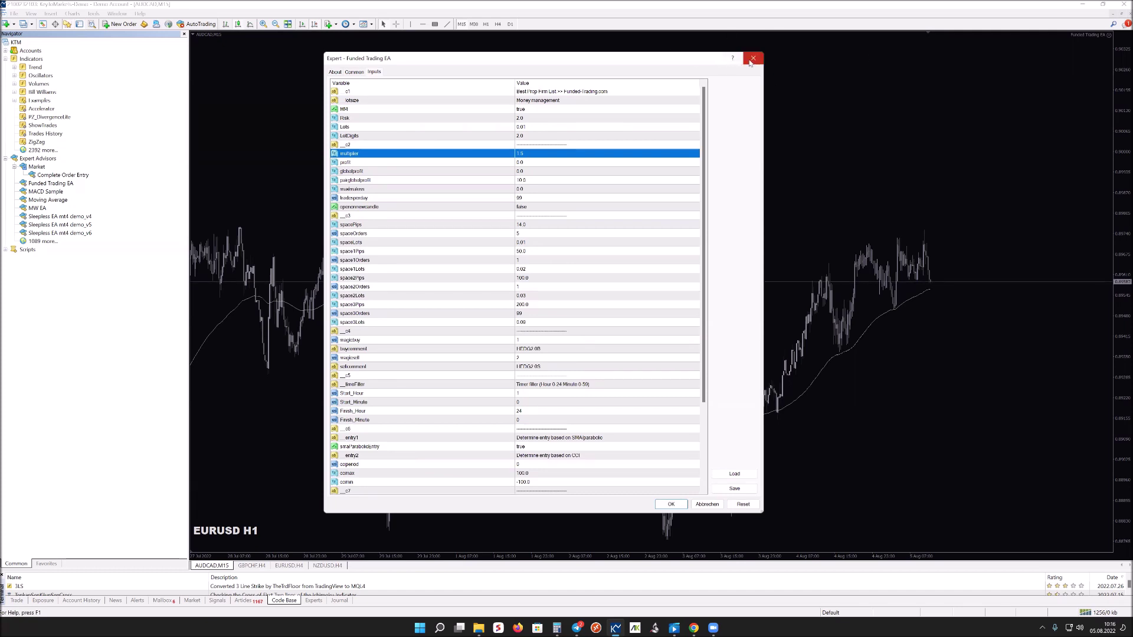
click(427, 35)
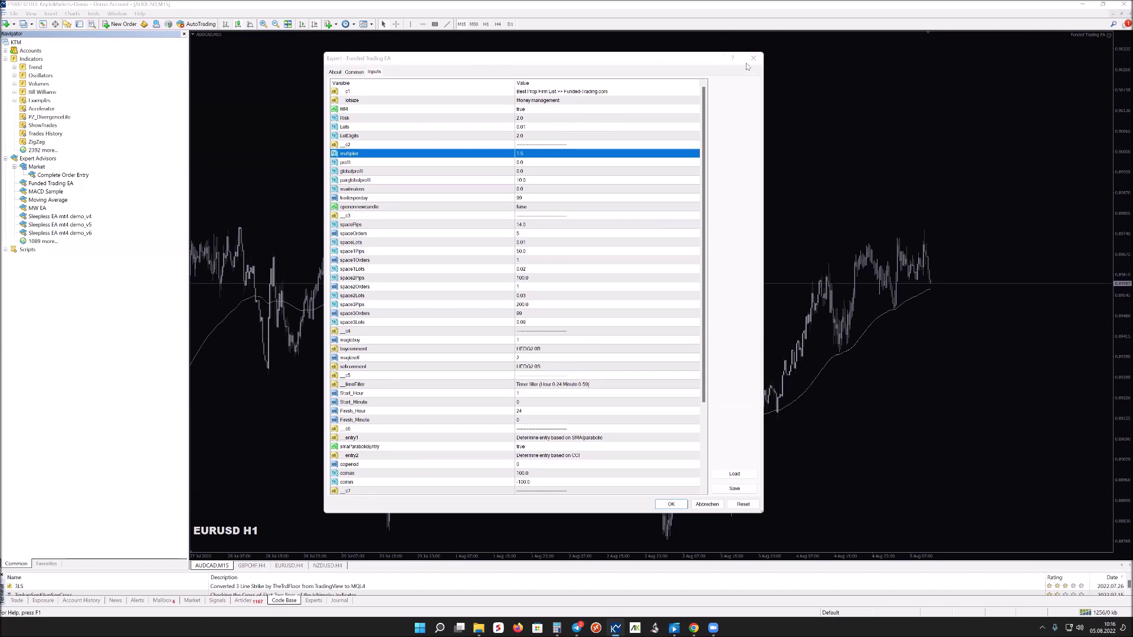
key(Escape)
- Draw four horizontal lines on the AUDCAD chart, at, above and below the current price, and check their spacing with the crosshair
click(909, 262)
click(423, 26)
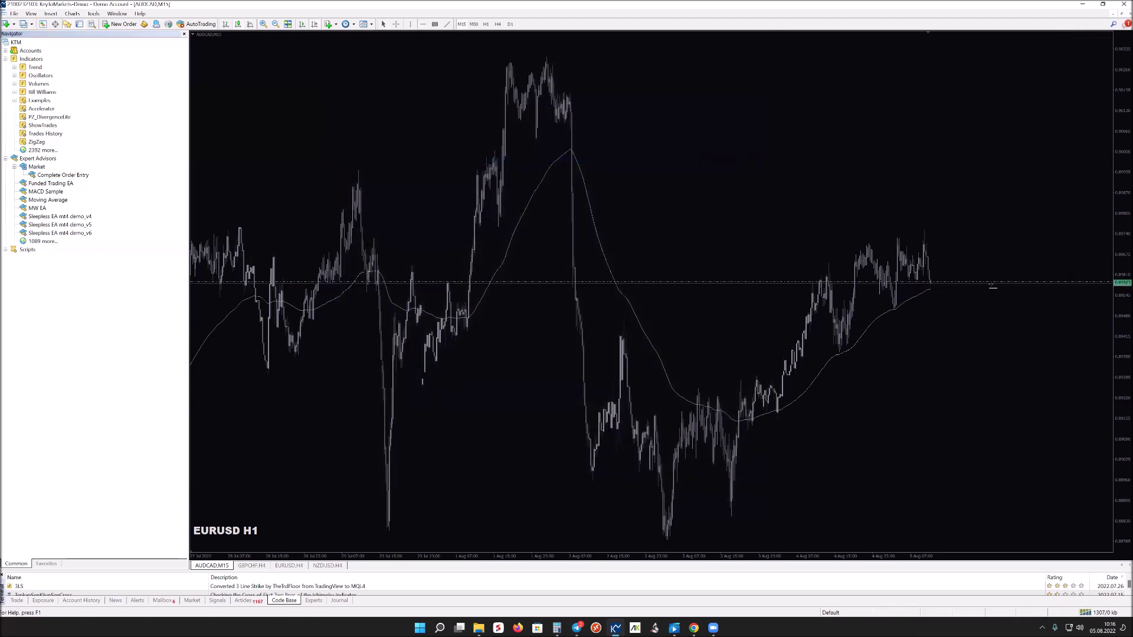
click(938, 259)
click(423, 24)
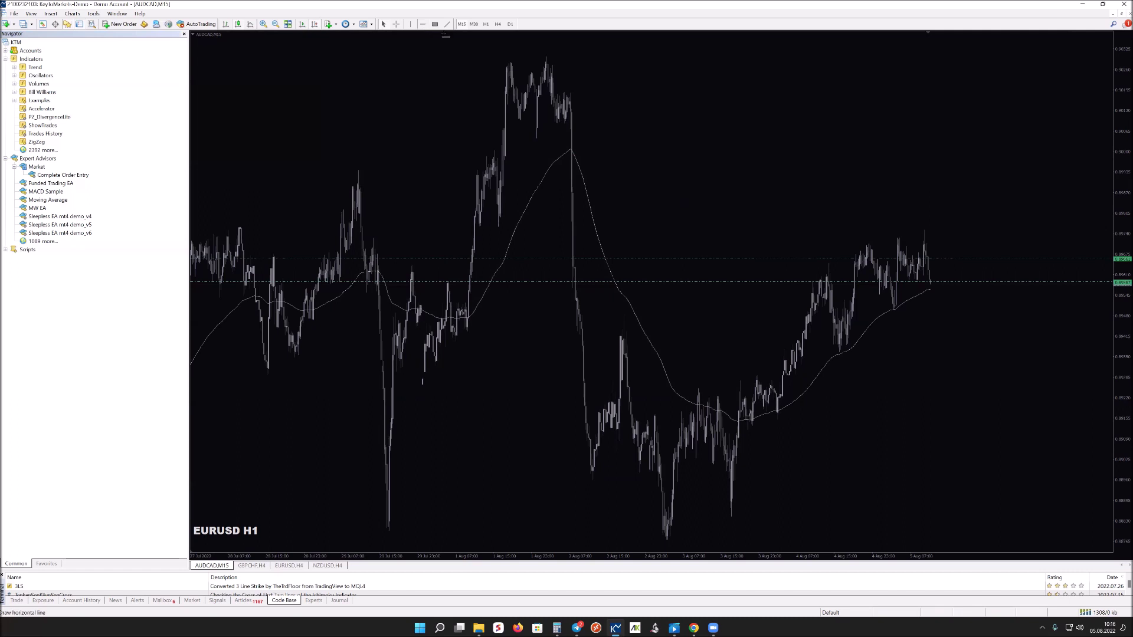
click(941, 237)
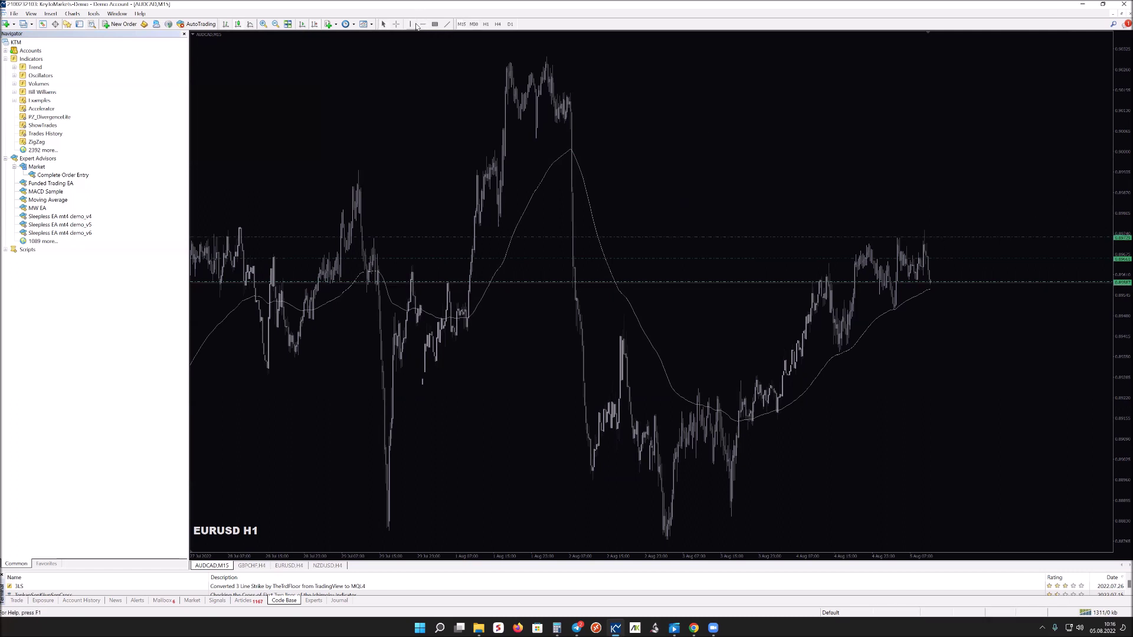
click(937, 299)
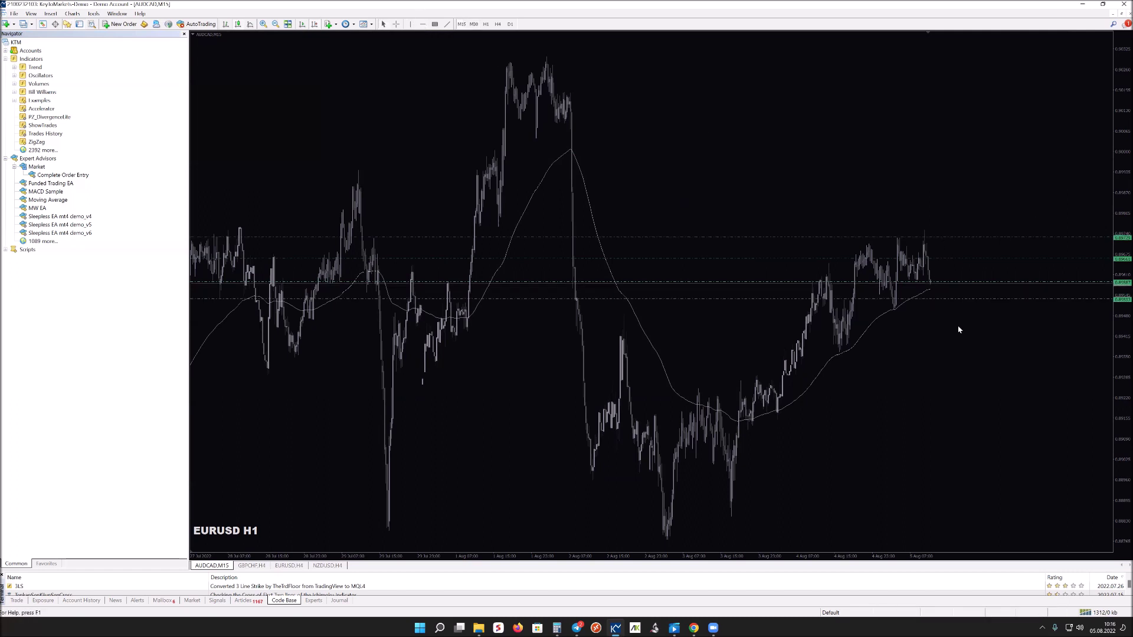
click(397, 25)
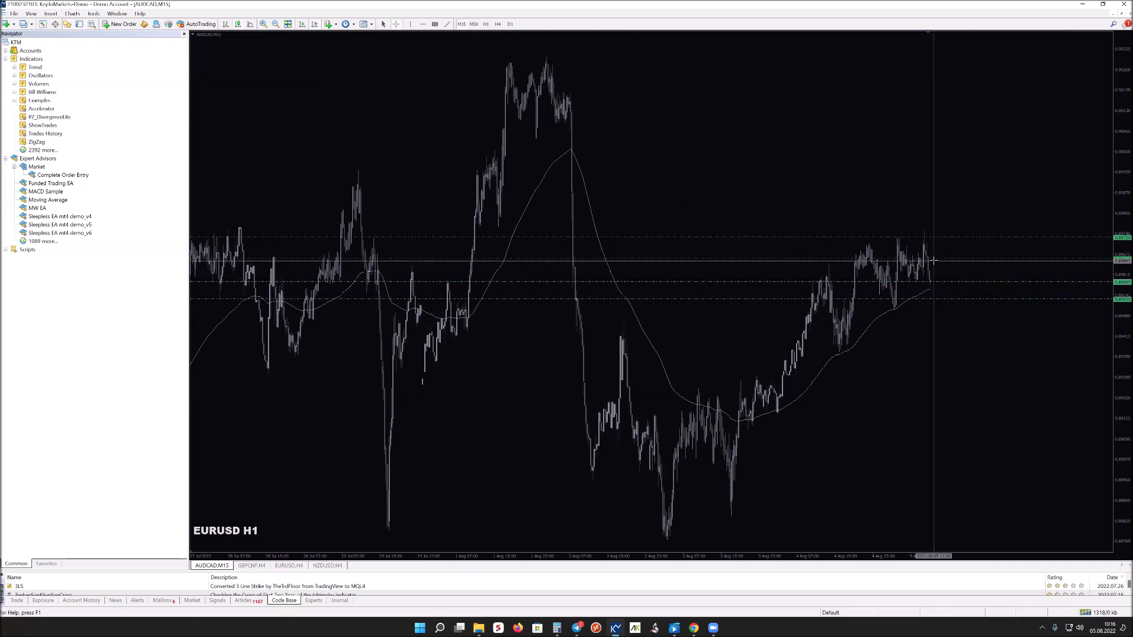
mouse_move(945, 260)
mouse_down()
mouse_move(943, 282)
mouse_move(931, 264)
mouse_up()
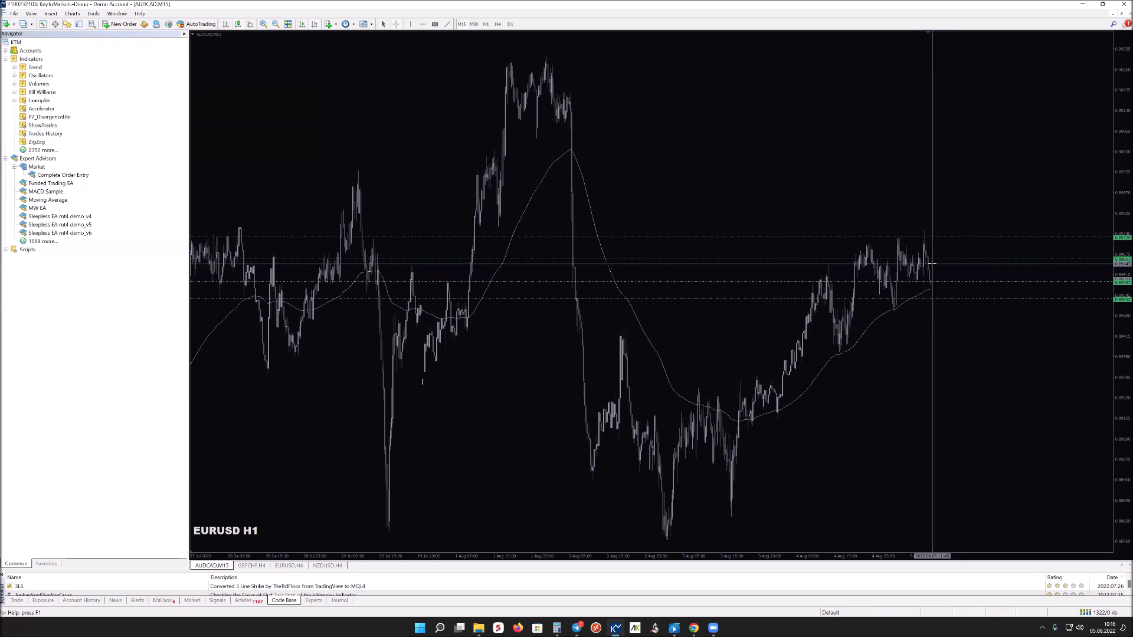
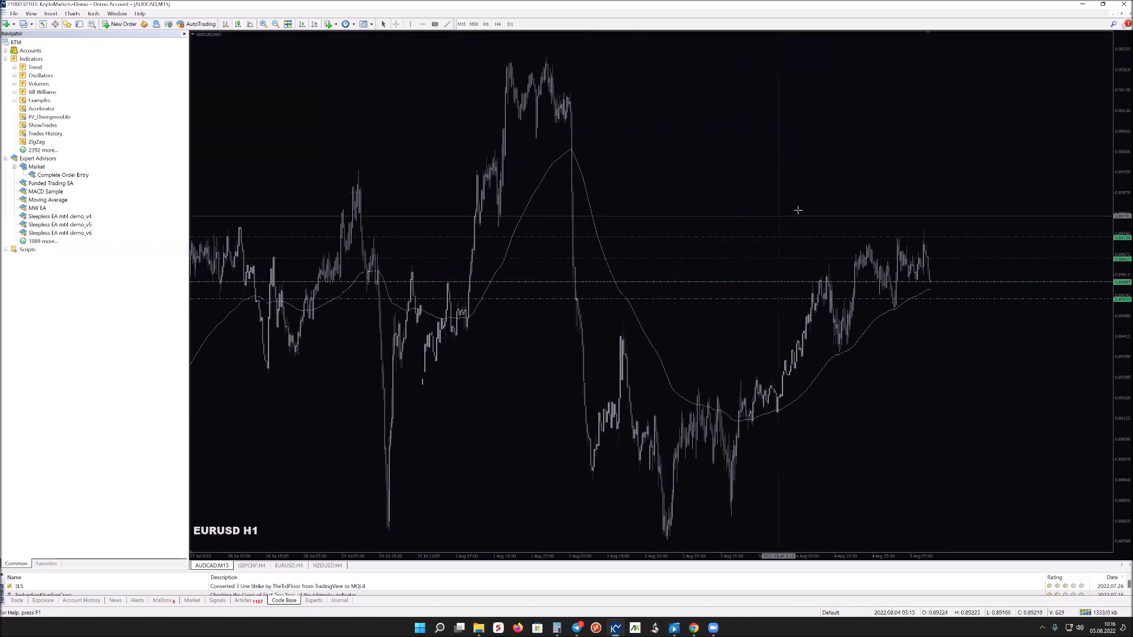
- Sketch a ladder of short freehand strokes down the chart's steep price drop and outline the whole group with a box
click(716, 139)
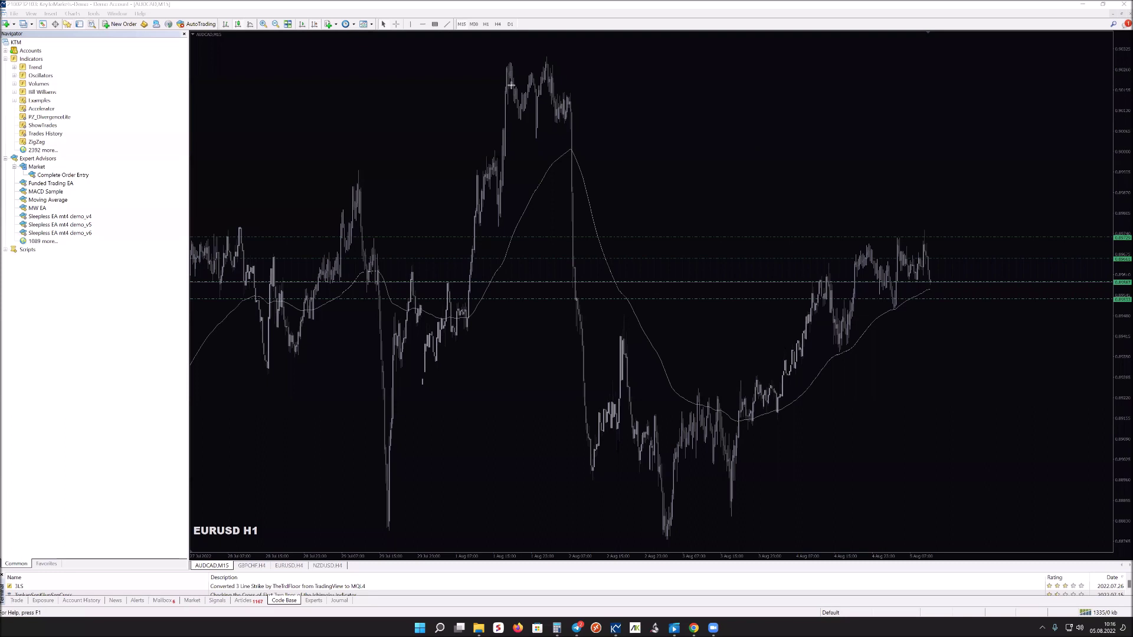
drag(559, 147, 612, 146)
drag(553, 182, 617, 180)
drag(552, 213, 599, 210)
drag(556, 267, 607, 258)
drag(606, 306, 556, 326)
drag(572, 370, 596, 357)
drag(572, 404, 596, 389)
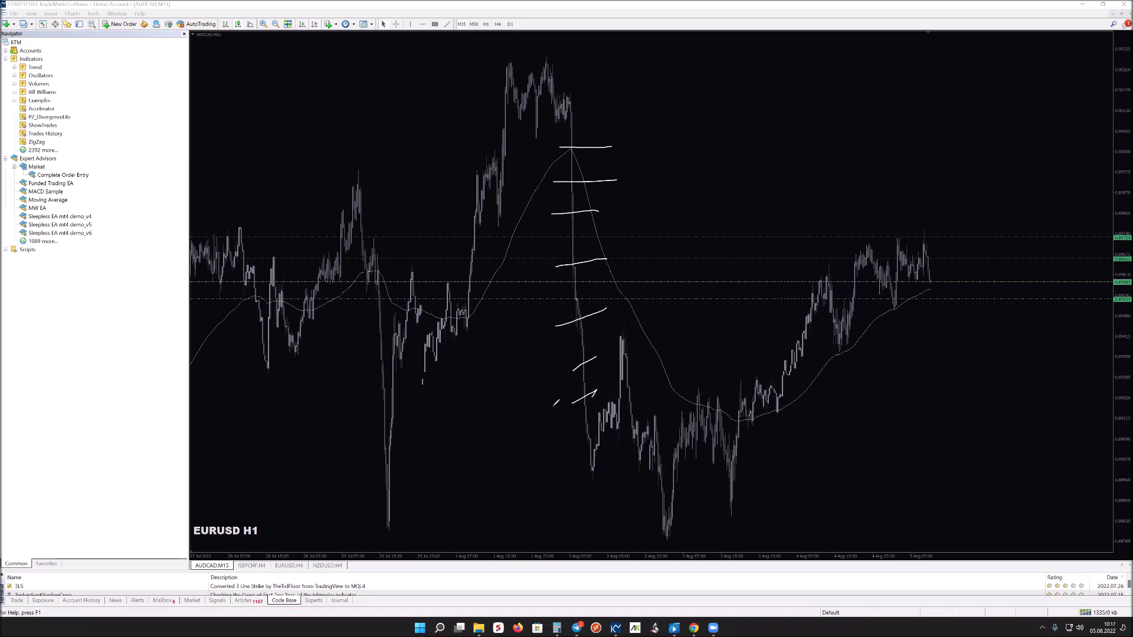
mouse_move(626, 143)
mouse_down()
mouse_move(546, 153)
mouse_move(541, 244)
mouse_move(548, 404)
mouse_move(630, 388)
mouse_move(632, 145)
mouse_move(541, 148)
mouse_move(545, 172)
mouse_up()
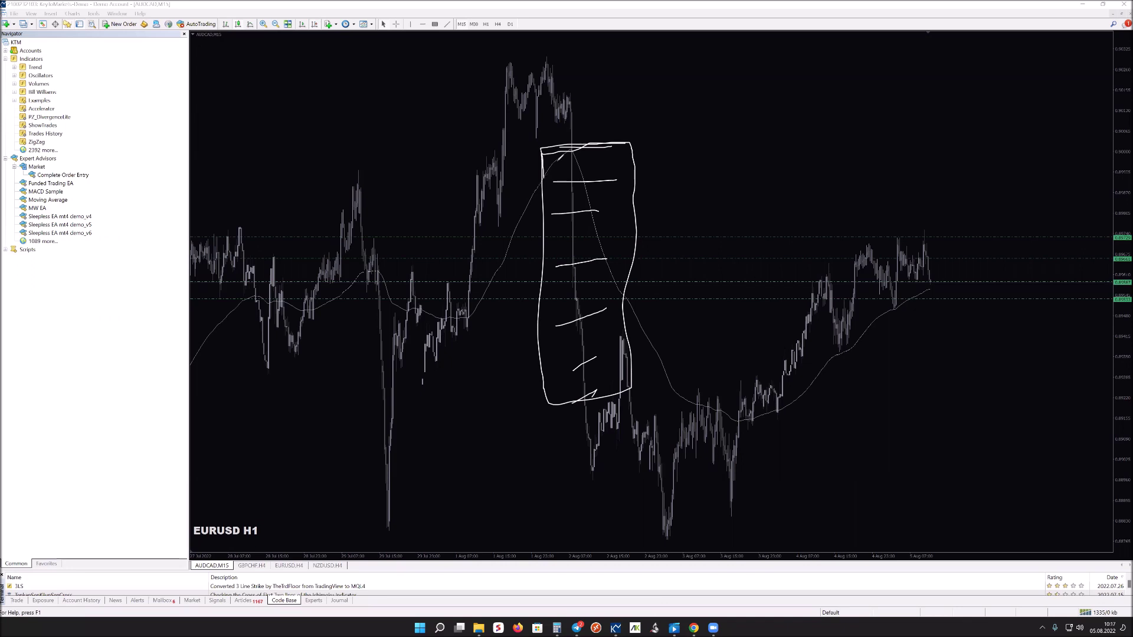
mouse_move(543, 146)
mouse_down()
mouse_move(634, 144)
mouse_move(546, 142)
mouse_up()
- Undo all the freehand marks on the price drop and sketch two new short strokes across its upper part
key(ctrl+z)
key(ctrl+z)
key(ctrl+z)
key(ctrl+z)
key(ctrl+z)
key(ctrl+z)
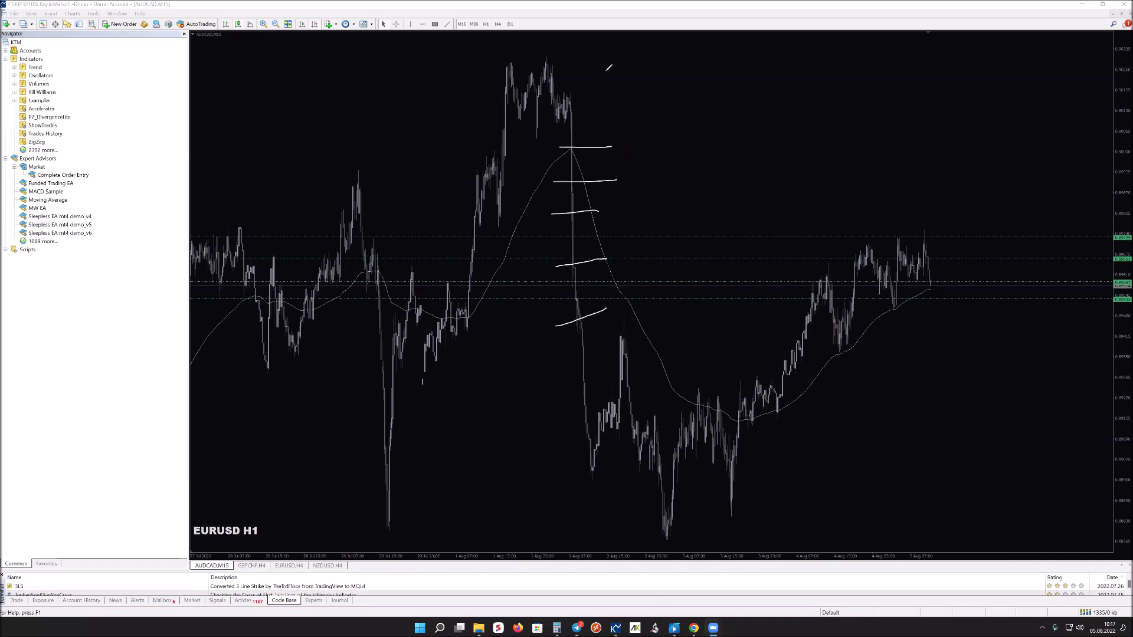
key(ctrl+z)
key(ctrl+z)
key(ctrl+z)
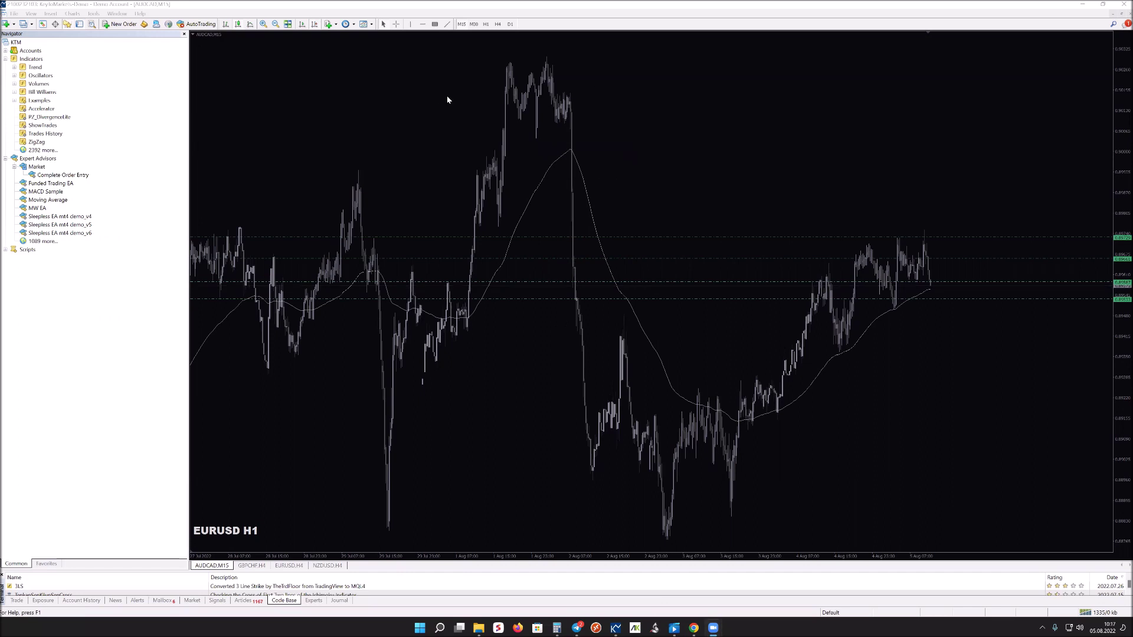
drag(590, 169, 556, 177)
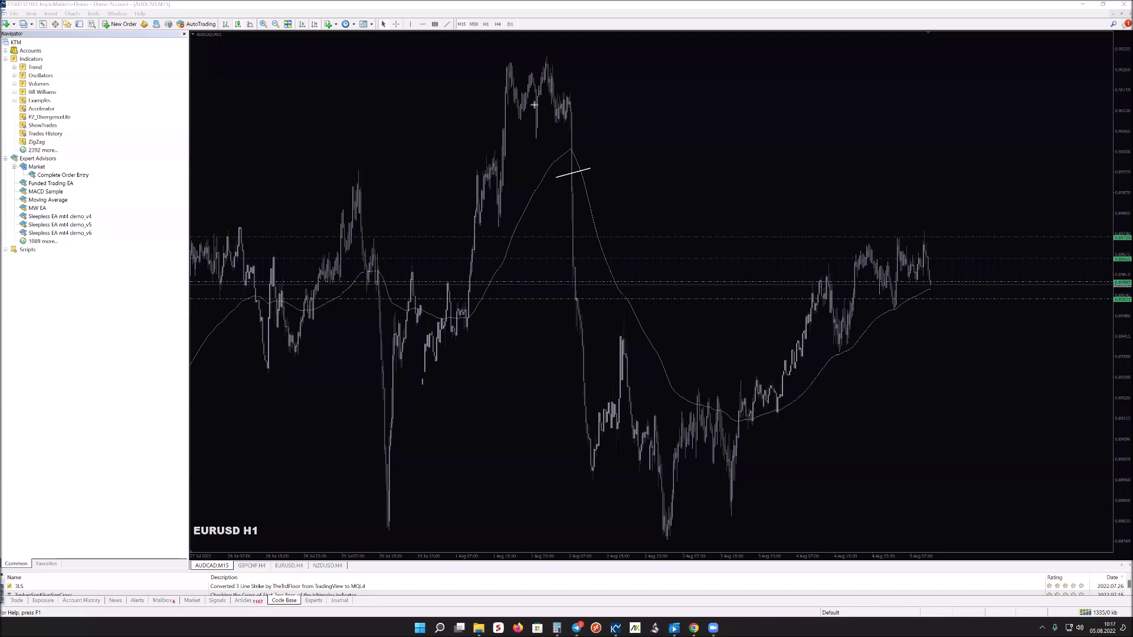
mouse_move(547, 189)
mouse_down()
mouse_move(595, 185)
mouse_move(595, 213)
mouse_up()
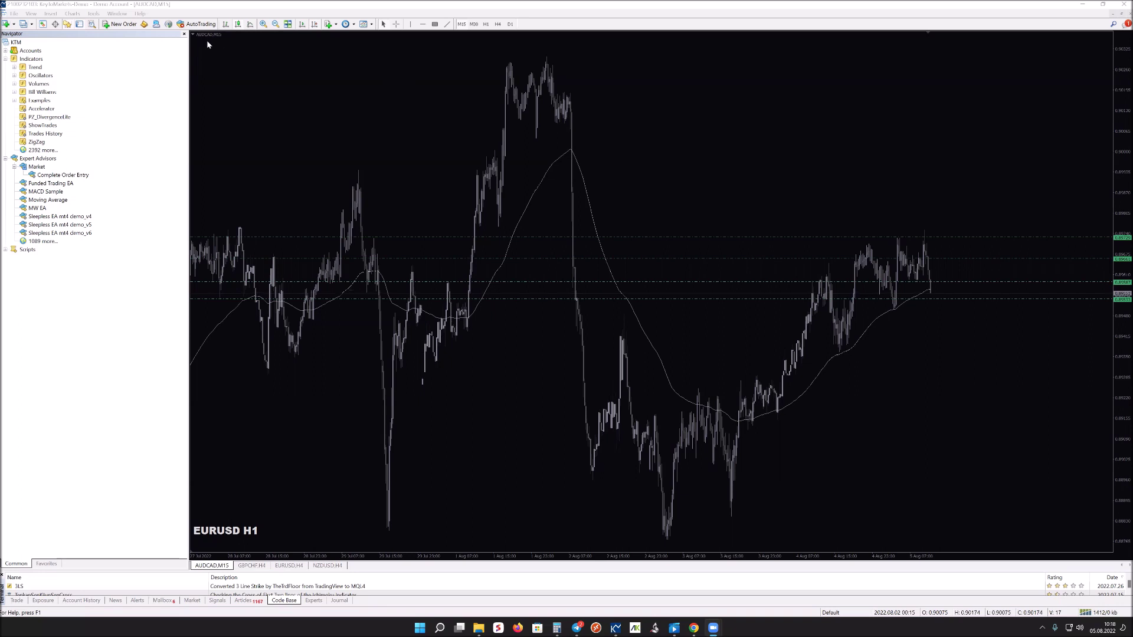
- Reopen the Funded Trading EA settings on the chart and load the Funded Trading EA.set preset
double_click(43, 185)
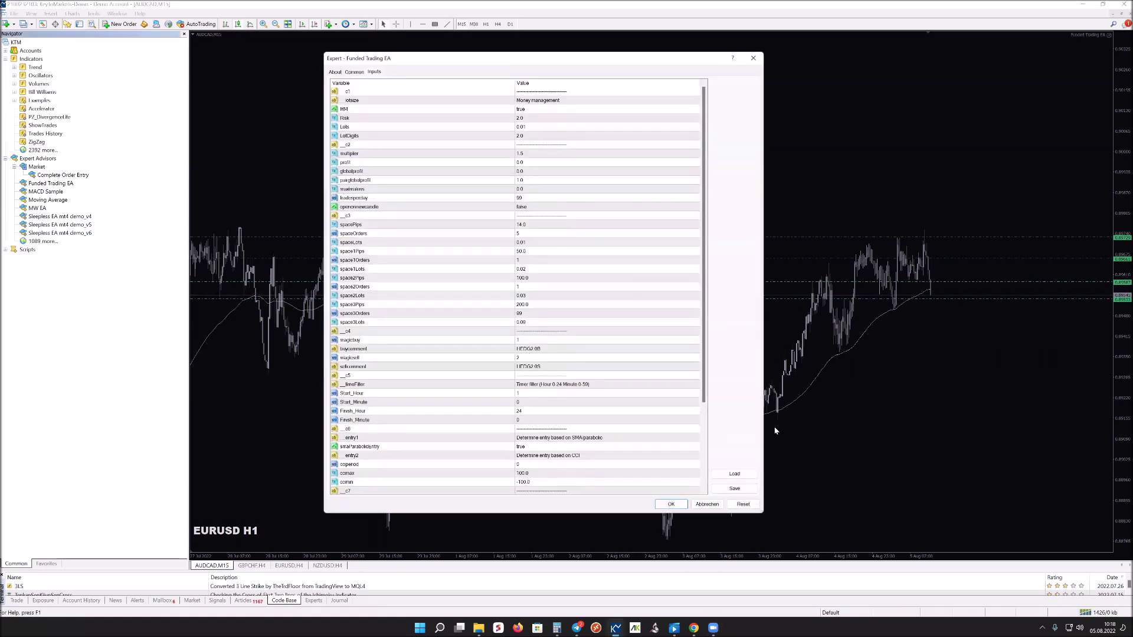
click(745, 473)
click(448, 137)
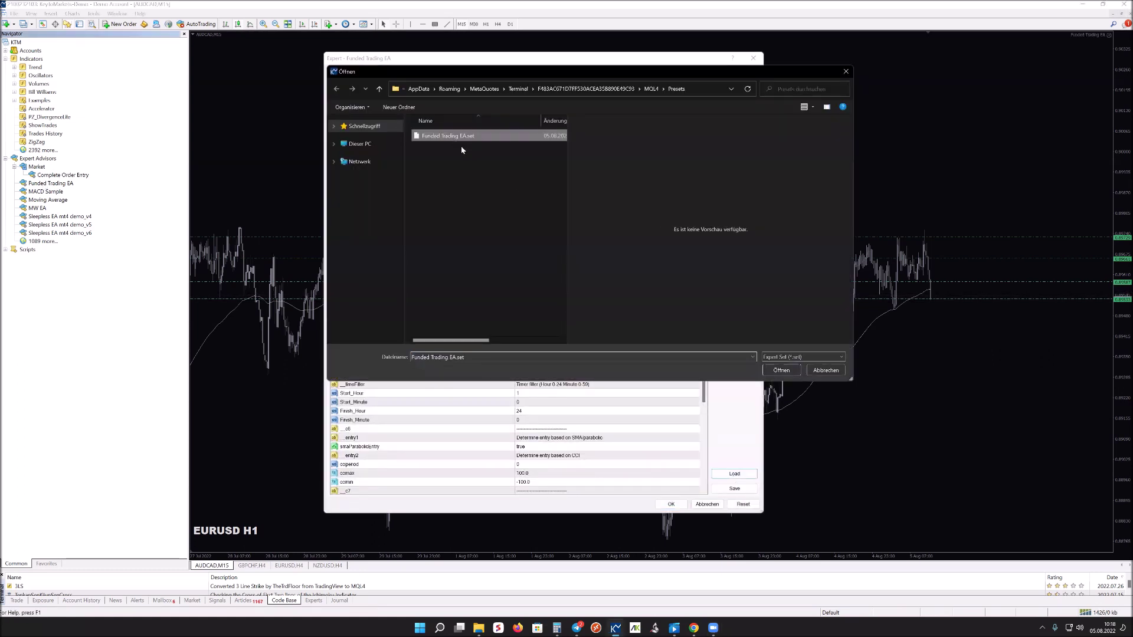
key(Return)
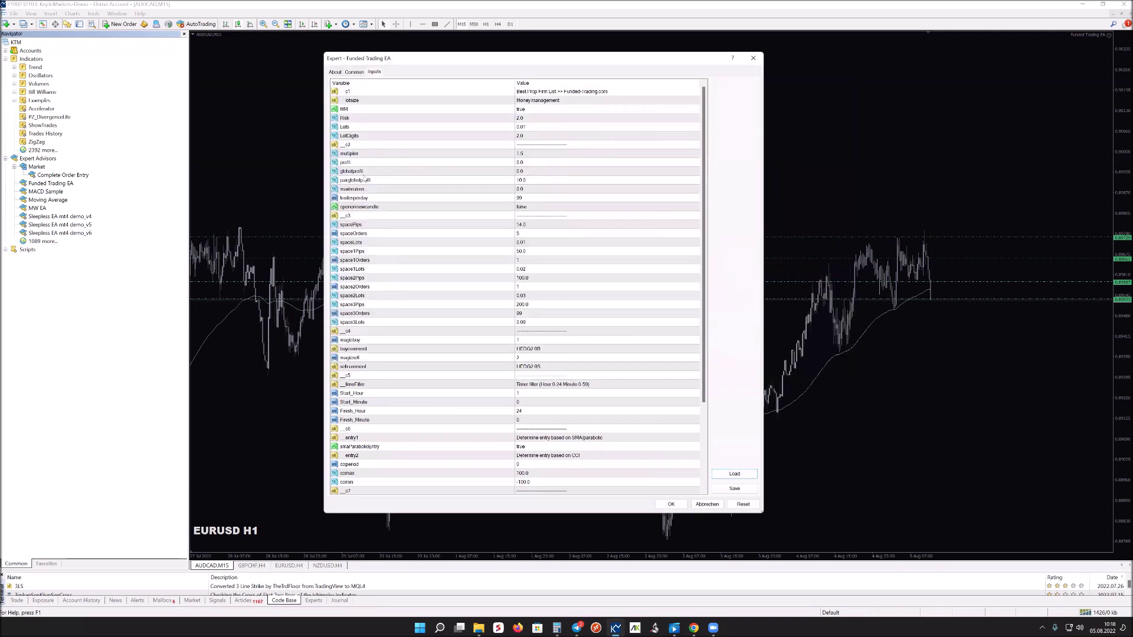
- Examine the EA's profit, globalprofit, pairglobalprofit and maximum loss inputs
double_click(527, 162)
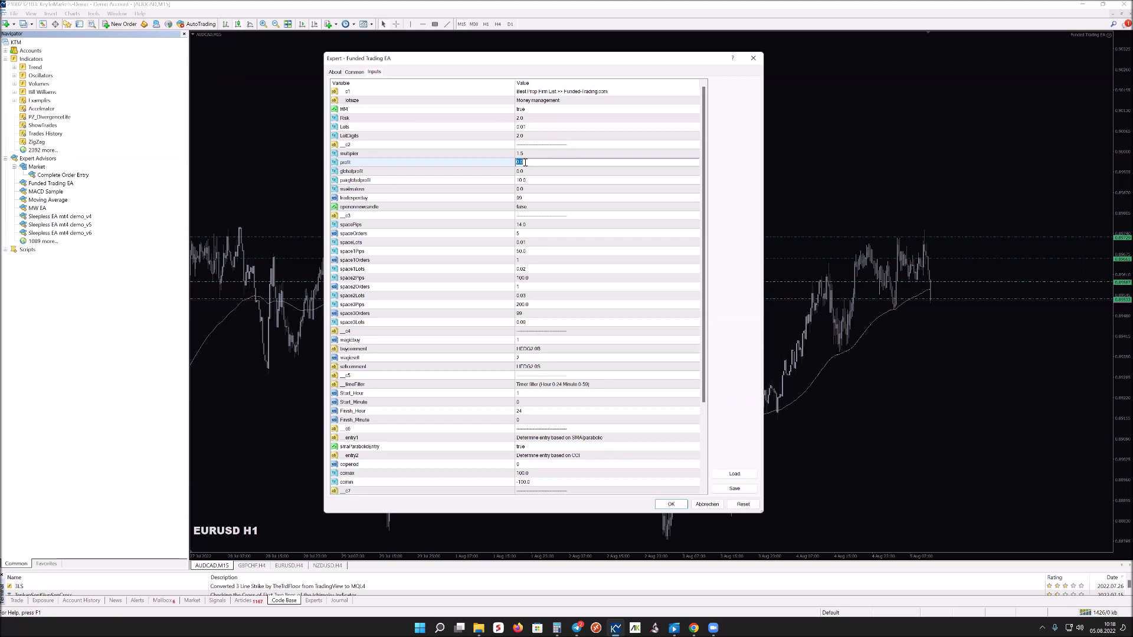
double_click(532, 171)
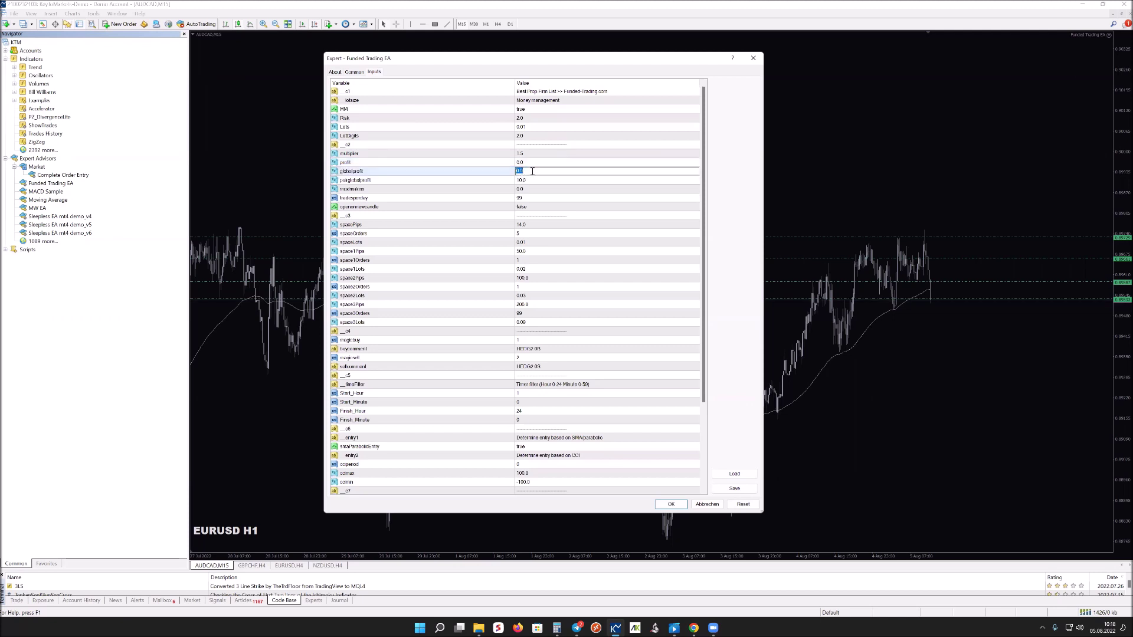
double_click(533, 180)
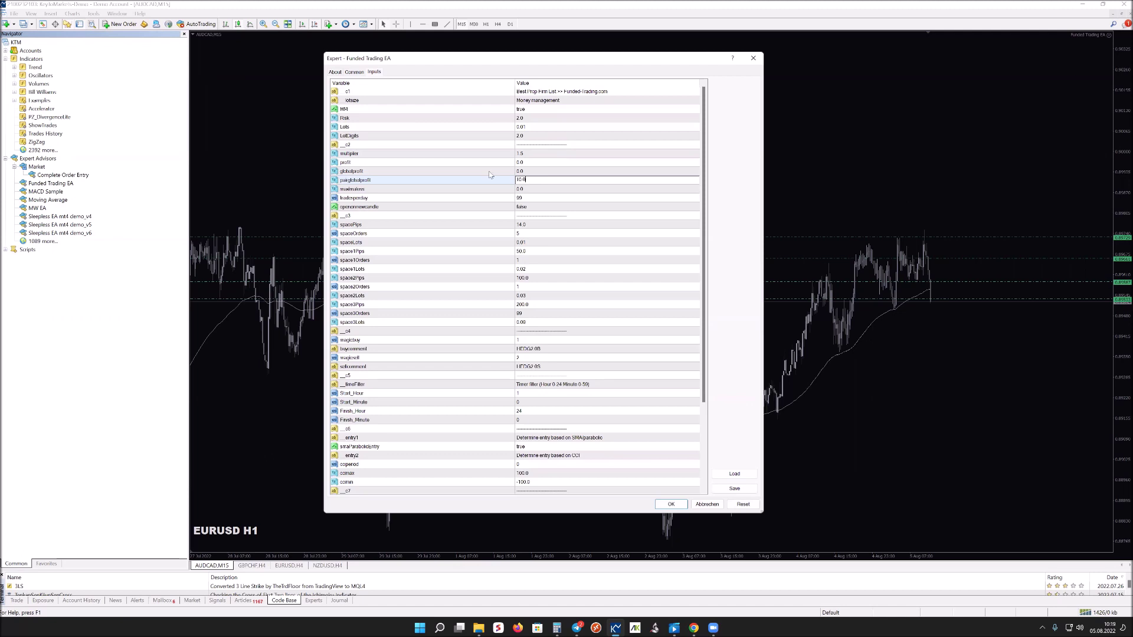
double_click(531, 189)
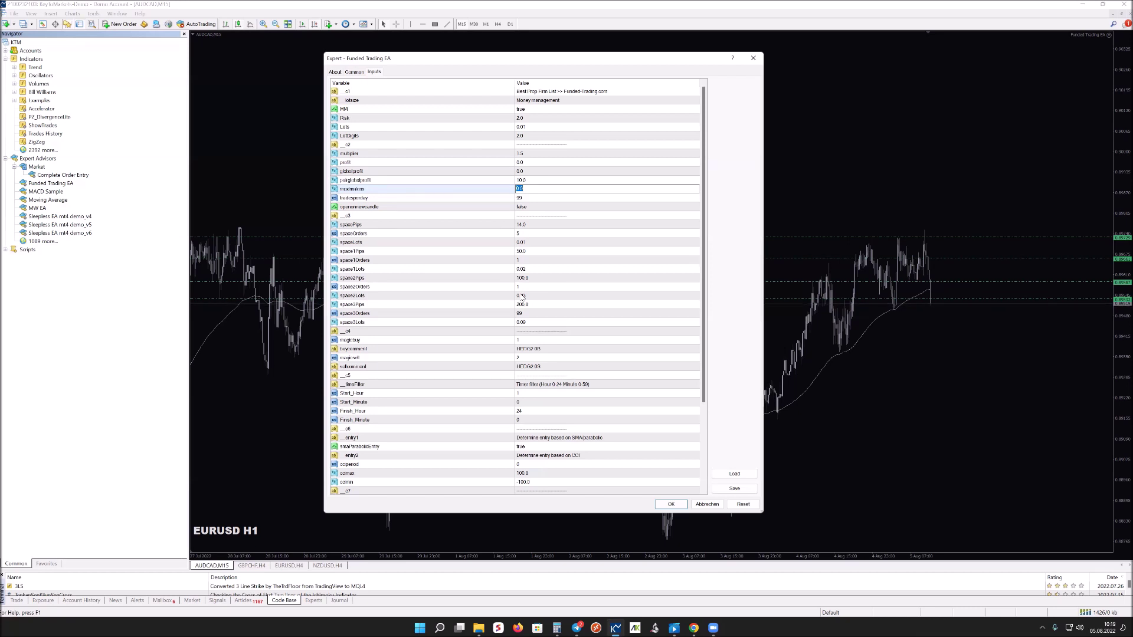
- Review the remaining EA inputs, including order spacing, magic numbers, time filter, entry rules and display options, and close the settings
scroll(539, 344, down, 2)
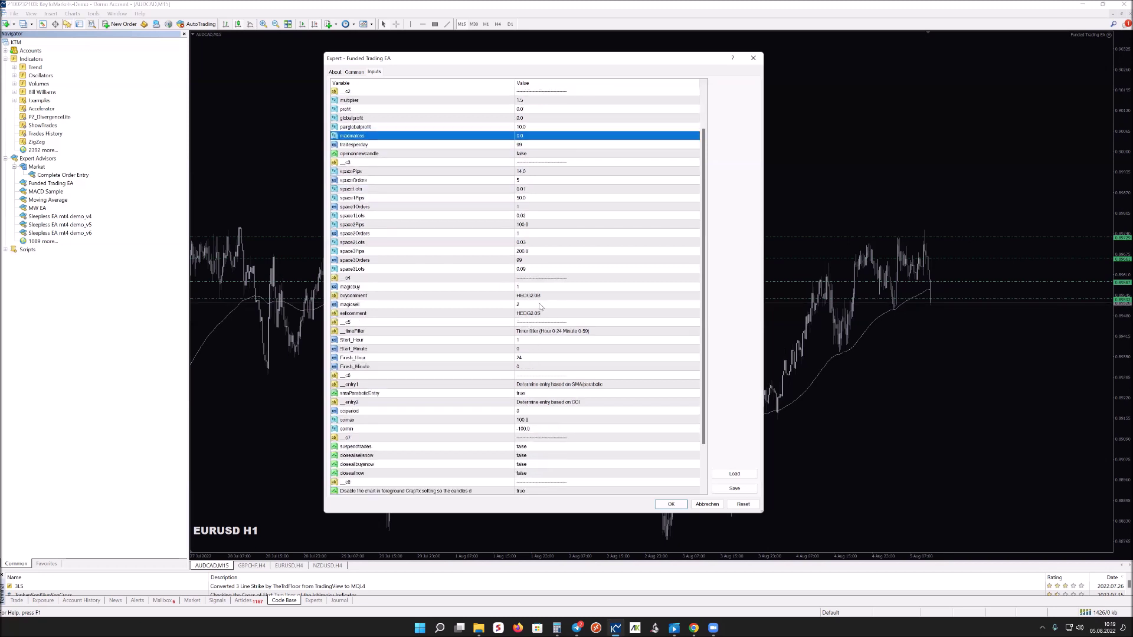
scroll(534, 297, down, 1)
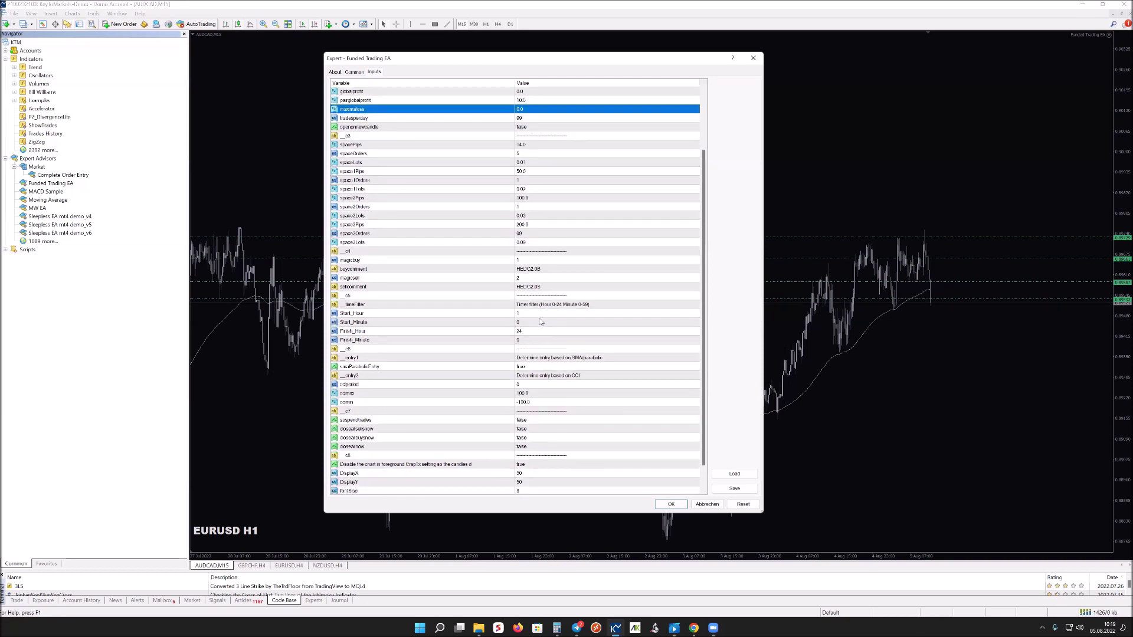
scroll(540, 322, down, 1)
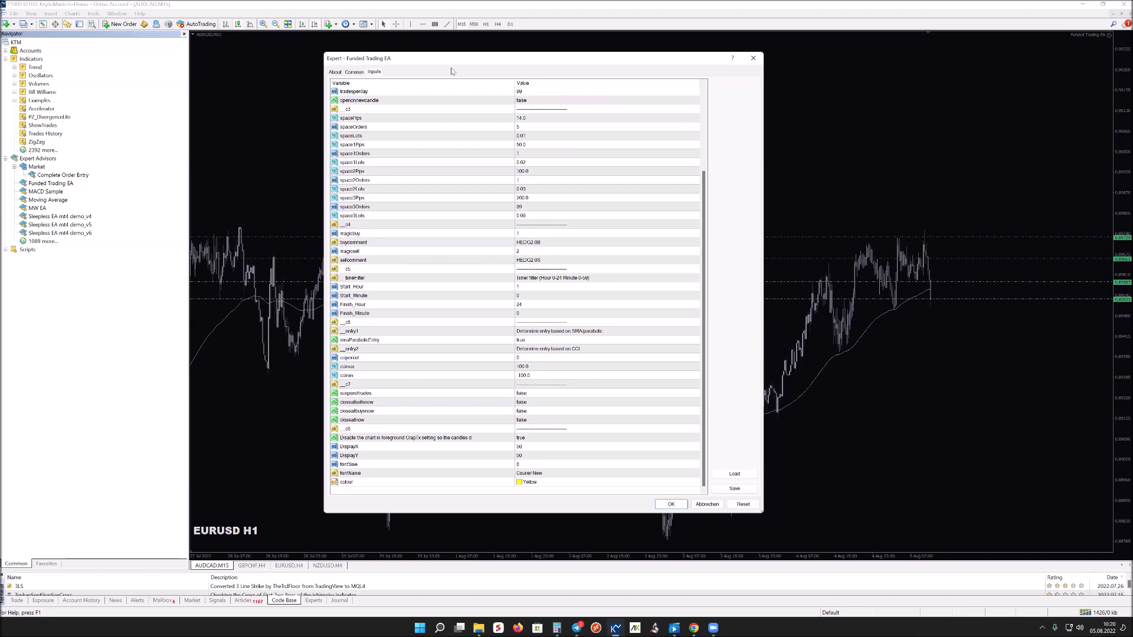
drag(525, 58, 463, 89)
scroll(496, 203, up, 4)
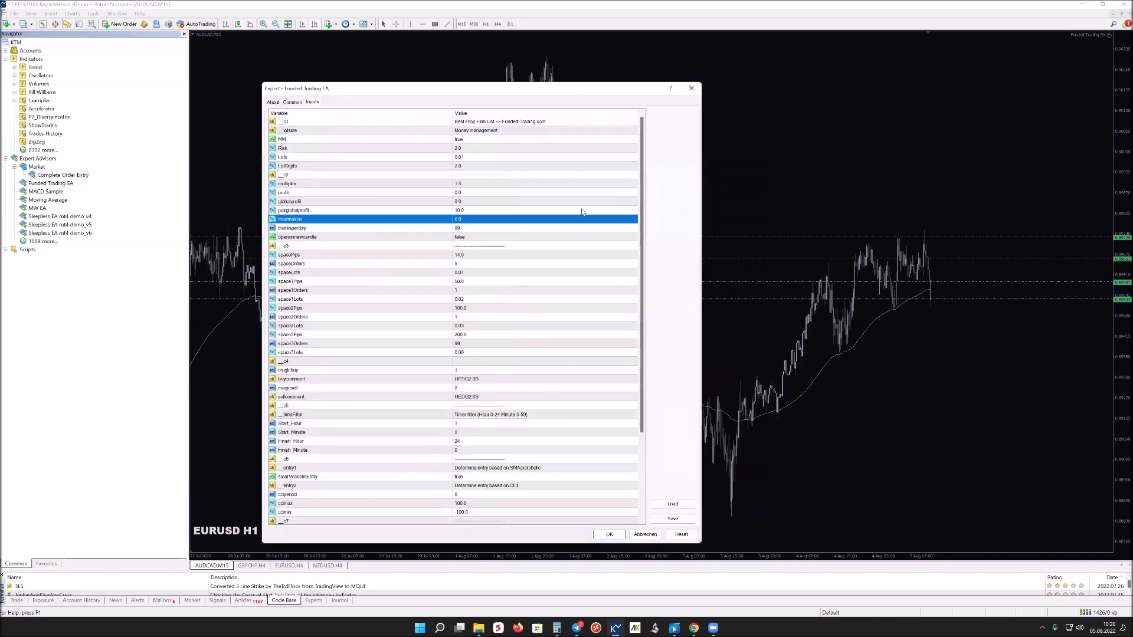
scroll(520, 218, down, 4)
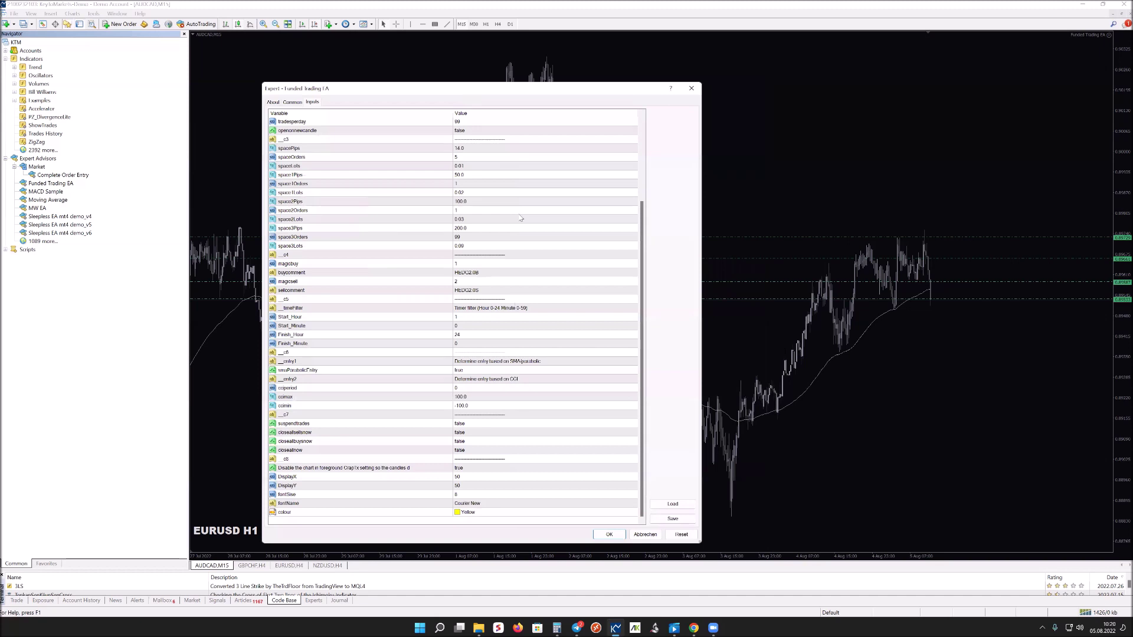
scroll(520, 218, up, 4)
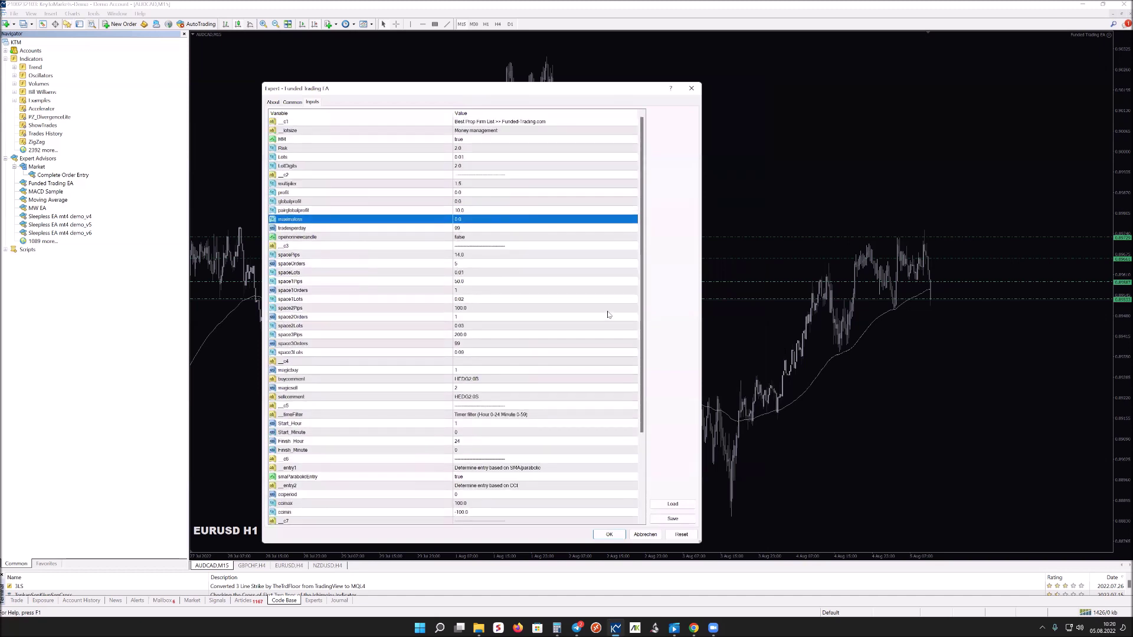
click(695, 91)
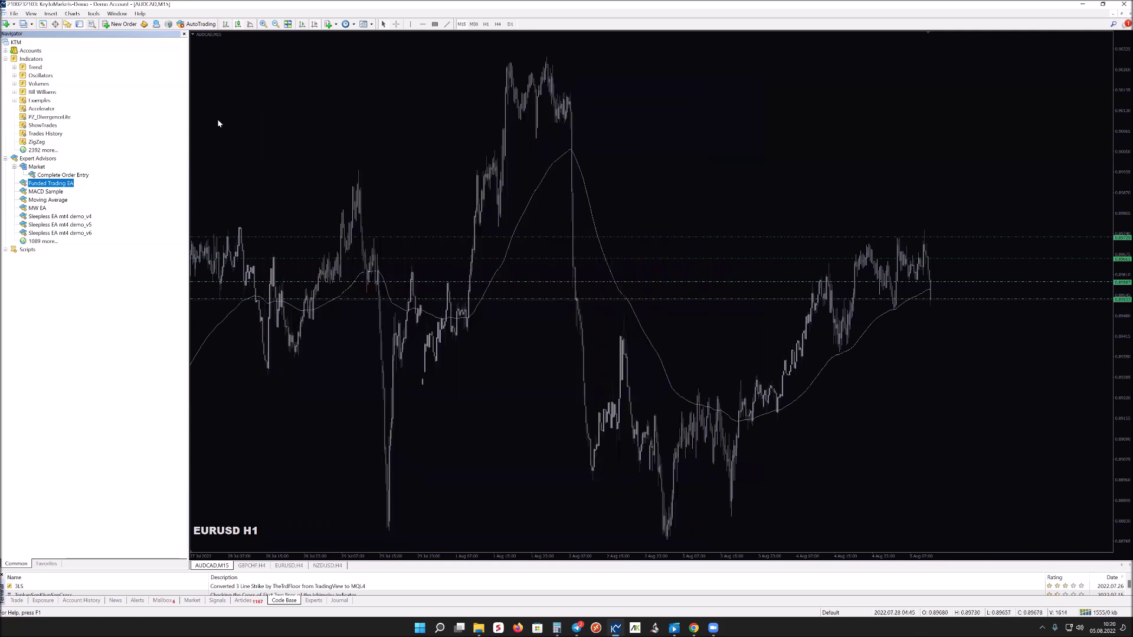
- Open the Strategy Tester and choose the Expert Advisor Funded Trading EA.ex4 for the test
click(92, 25)
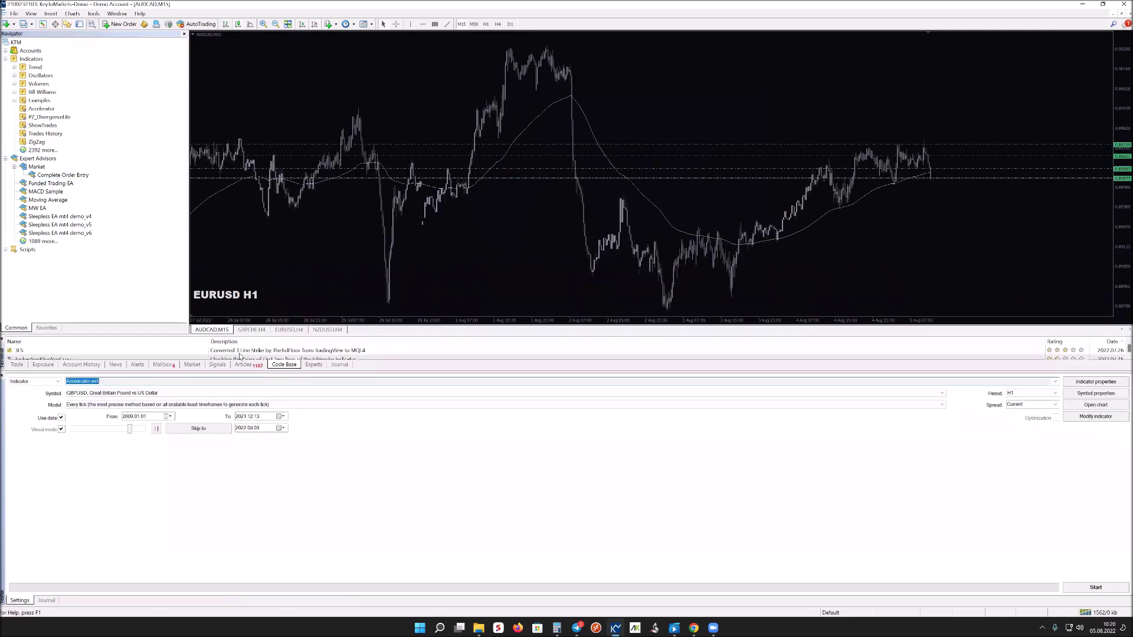
click(34, 381)
click(31, 390)
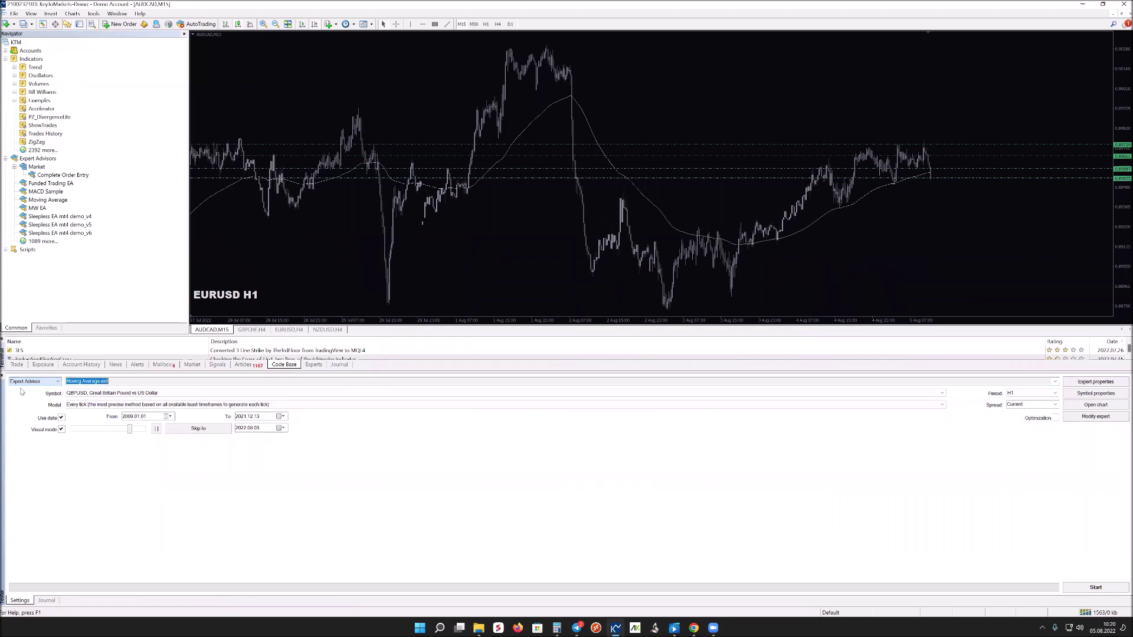
click(1055, 381)
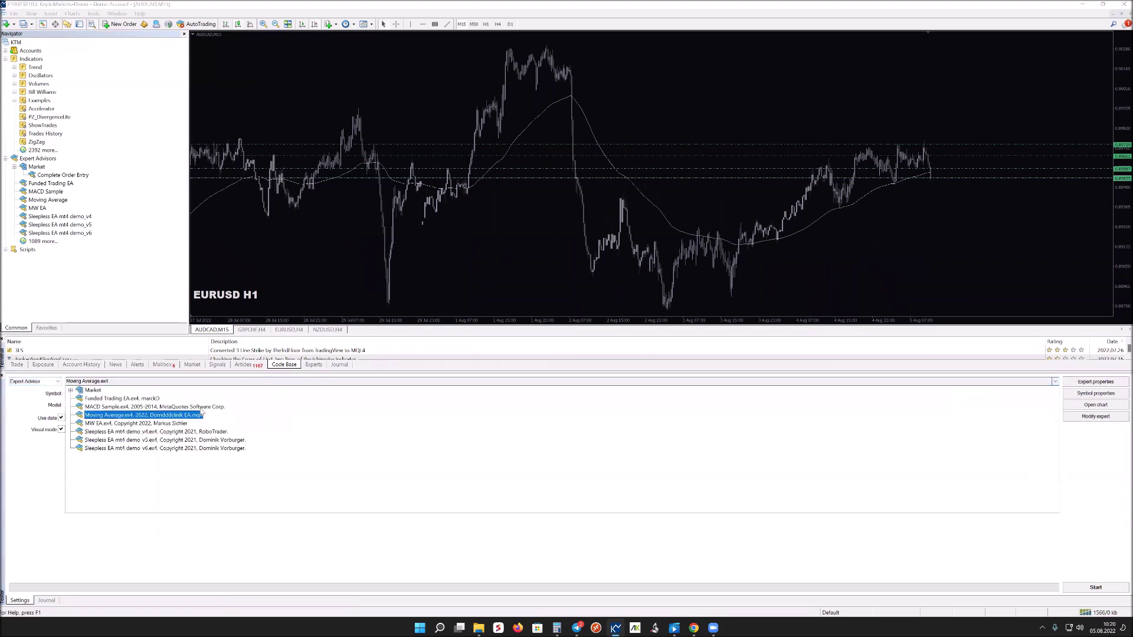
click(104, 399)
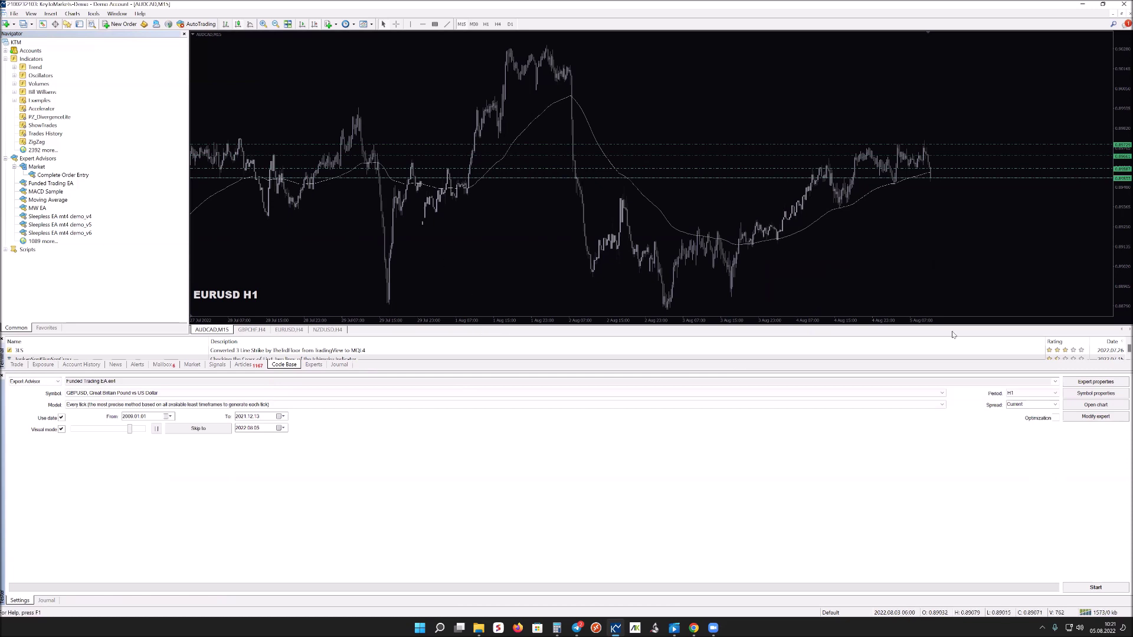
- Open the expert properties for the test and load the EA's preset file from the terminal's MQL4 folder into the inputs
click(1069, 384)
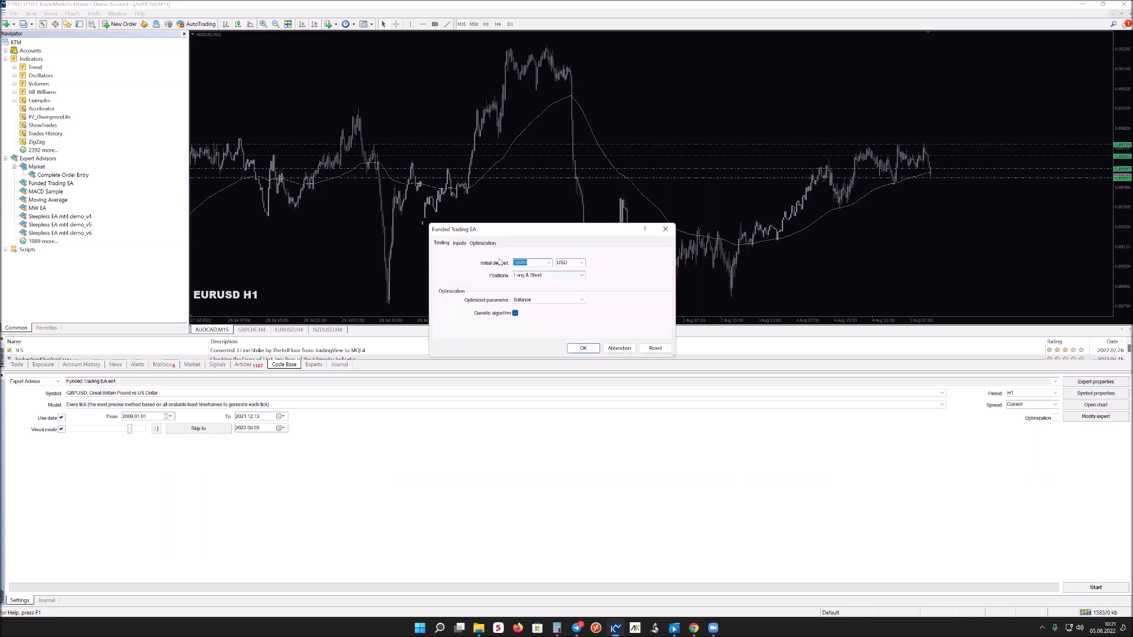
click(459, 243)
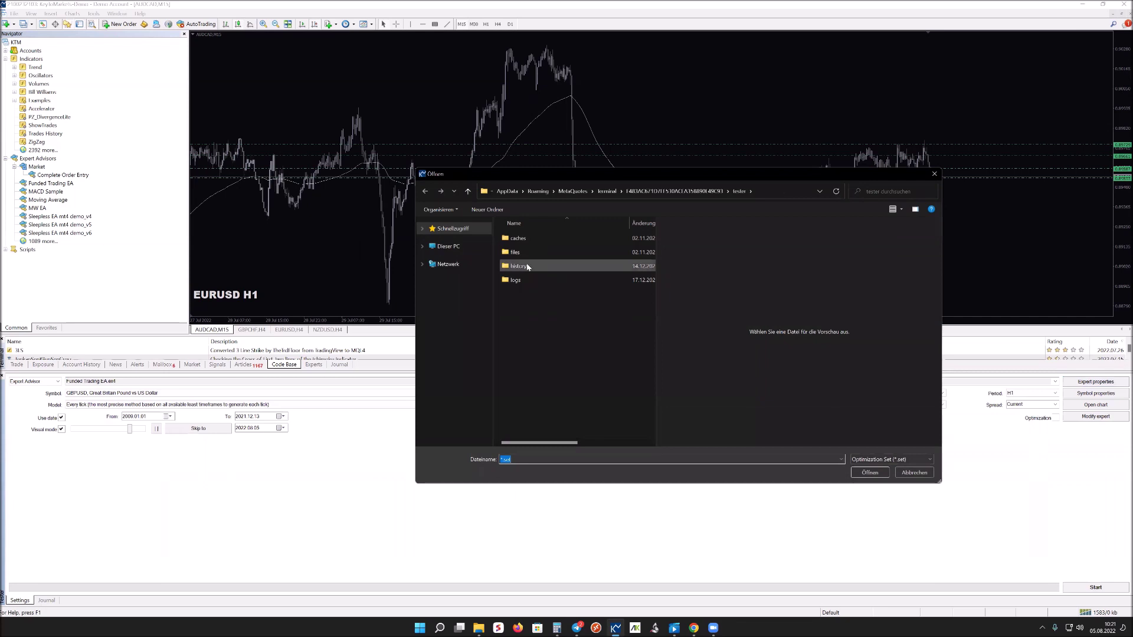
click(682, 192)
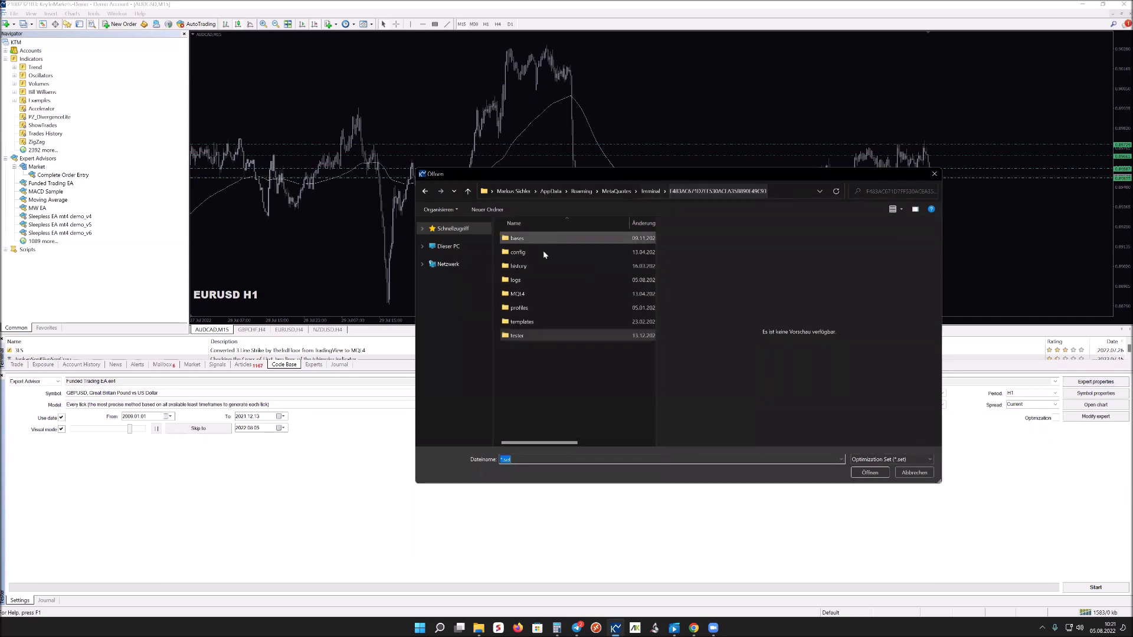
click(527, 295)
double_click(527, 295)
double_click(506, 334)
click(520, 239)
click(870, 472)
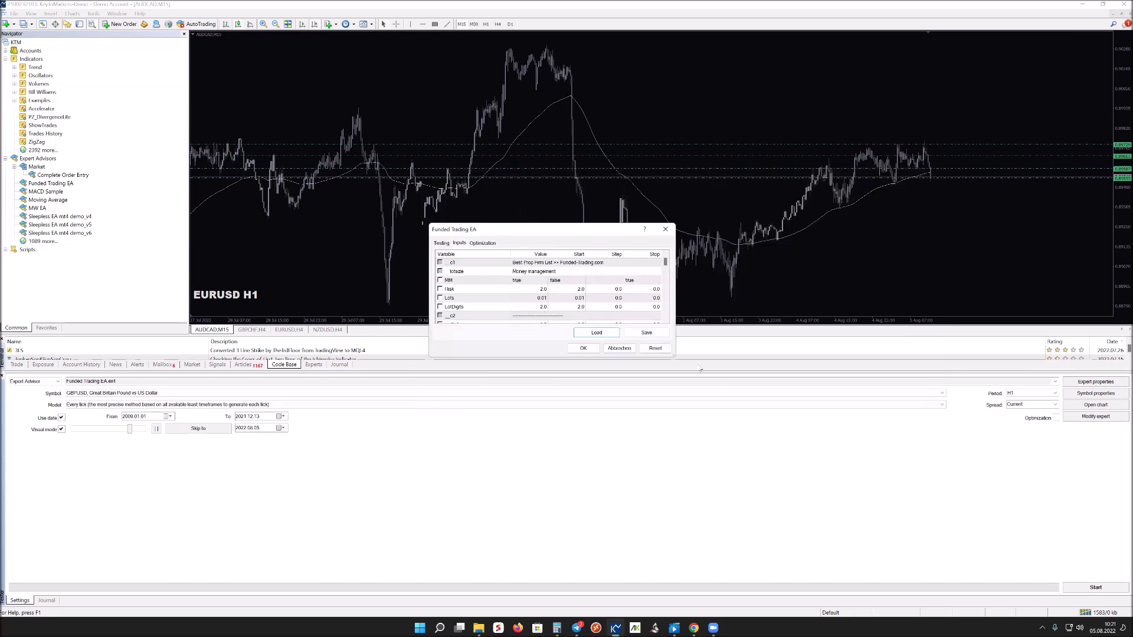
- Enlarge the properties window, set Risk to 1.0, check the pairglobalprofit value and apply the test inputs
drag(673, 355, 728, 490)
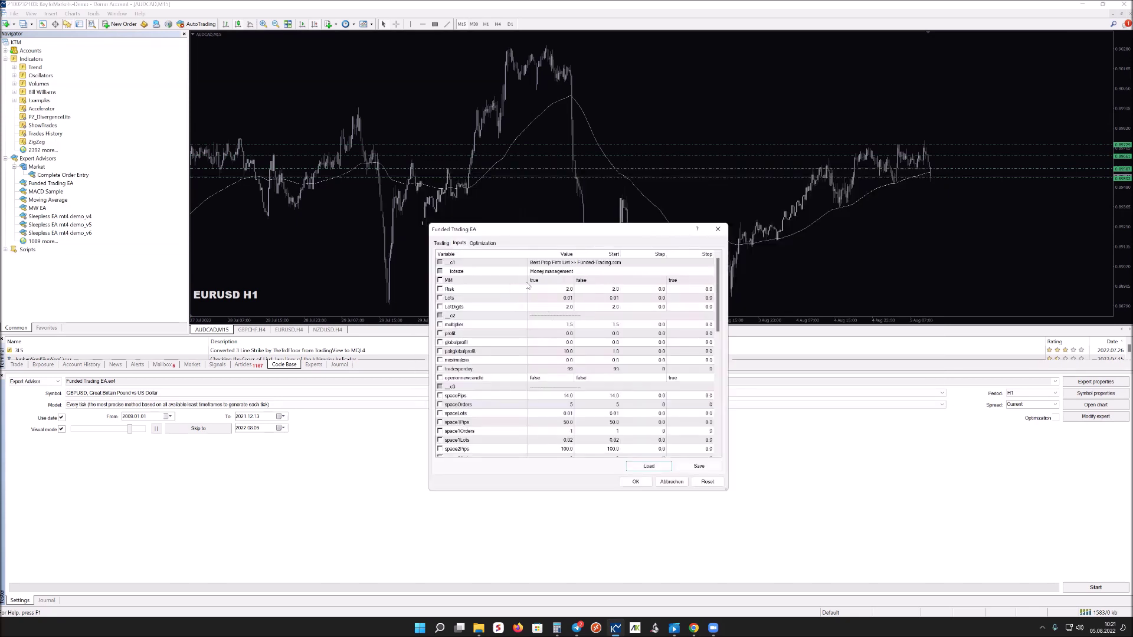
double_click(569, 289)
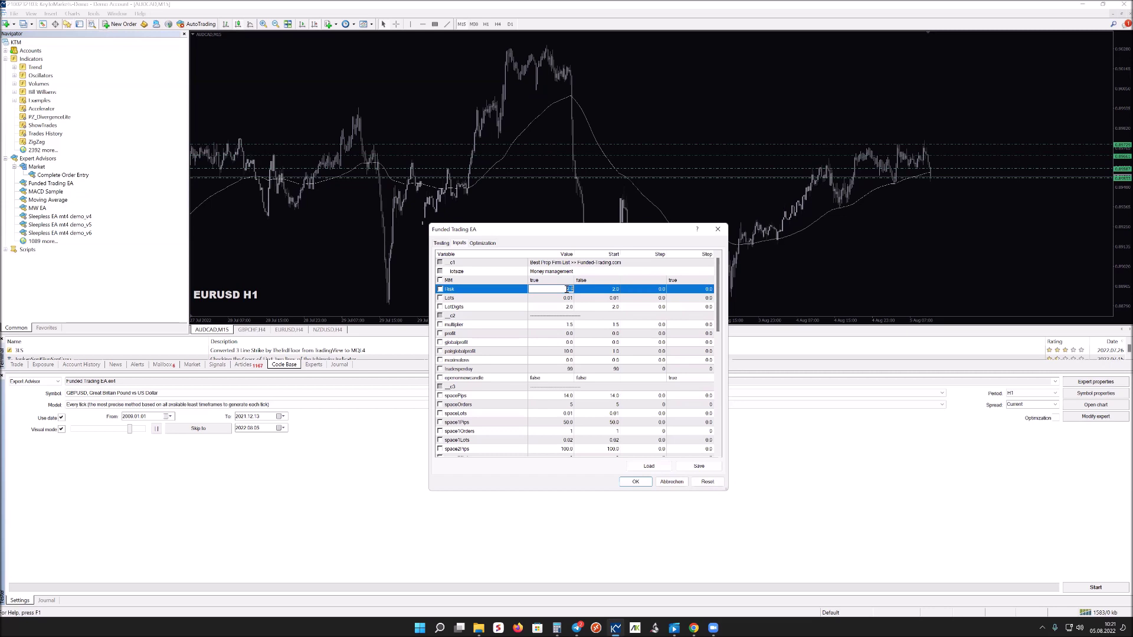
text(41.)
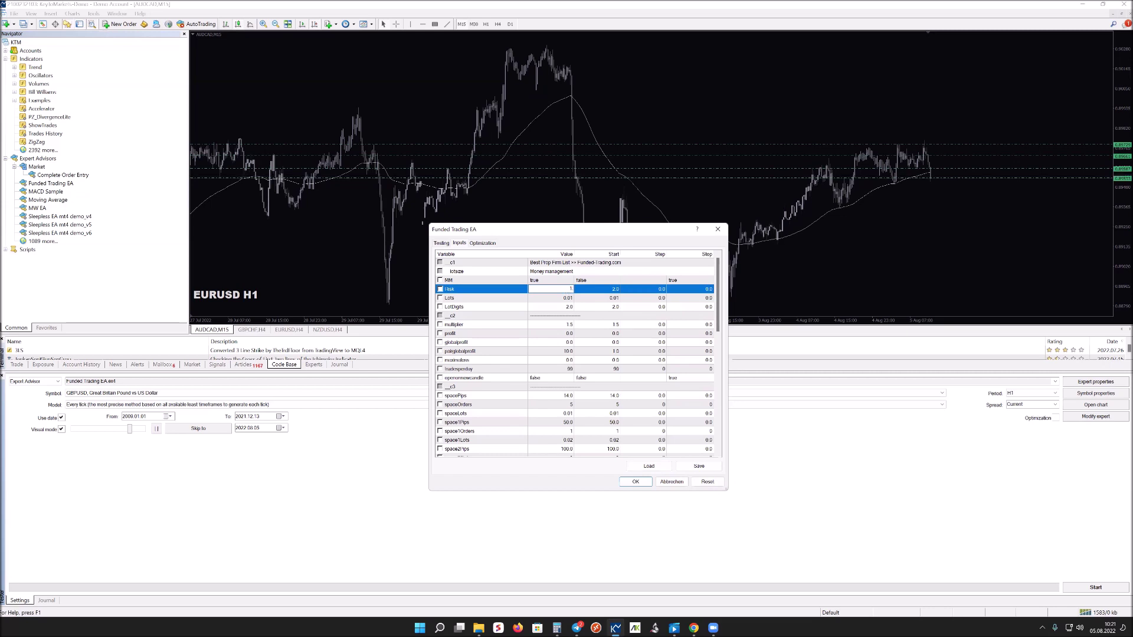
click(525, 324)
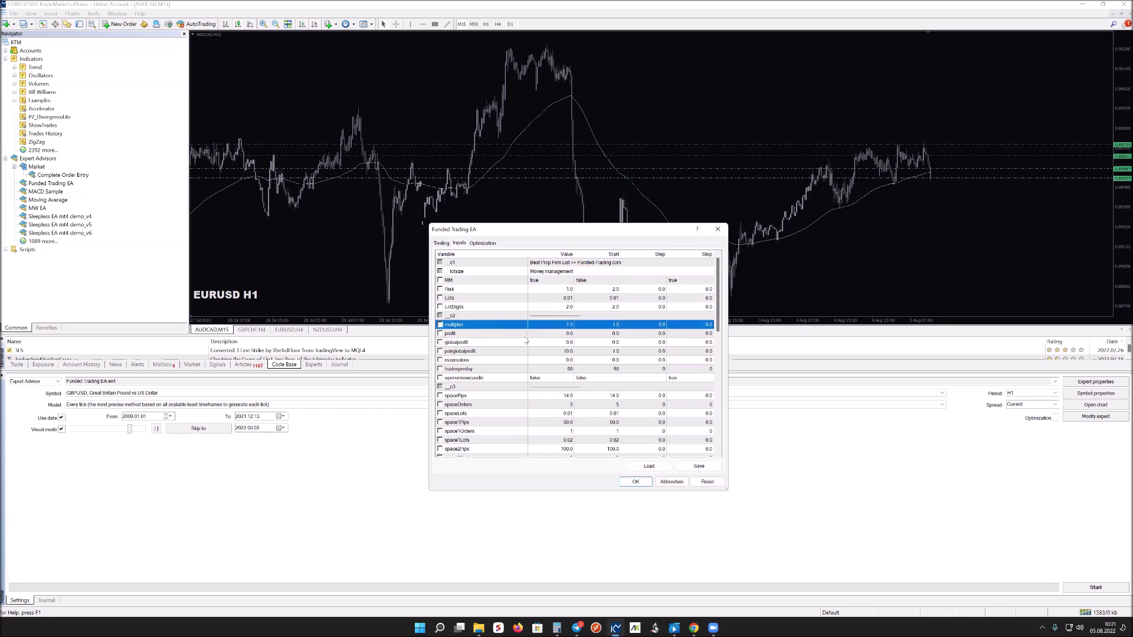
click(569, 352)
click(568, 351)
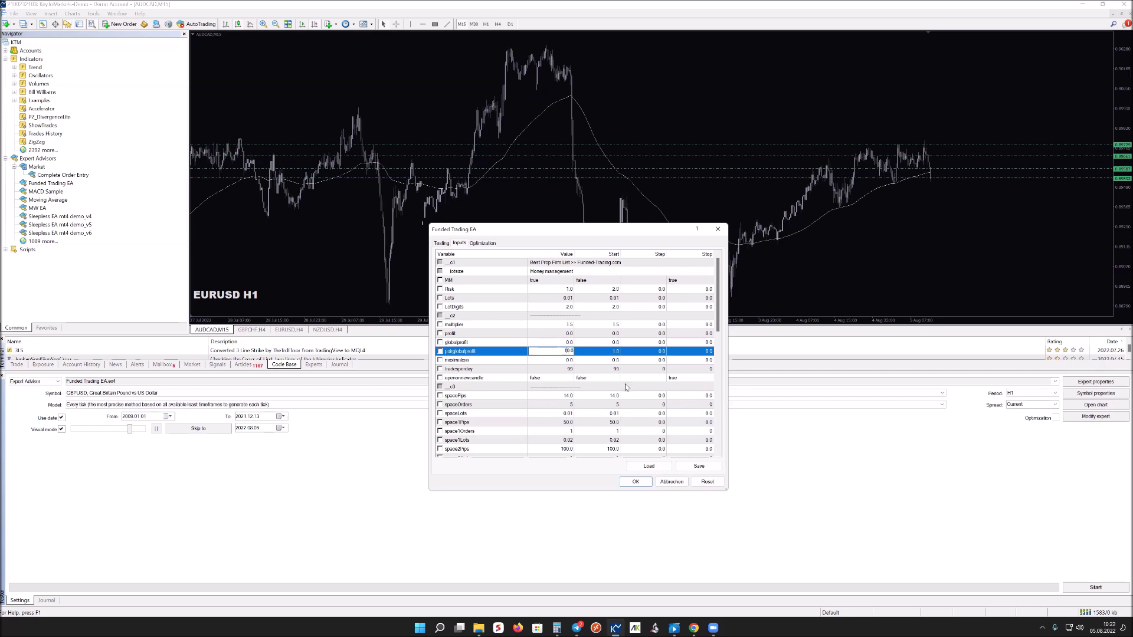
key(Return)
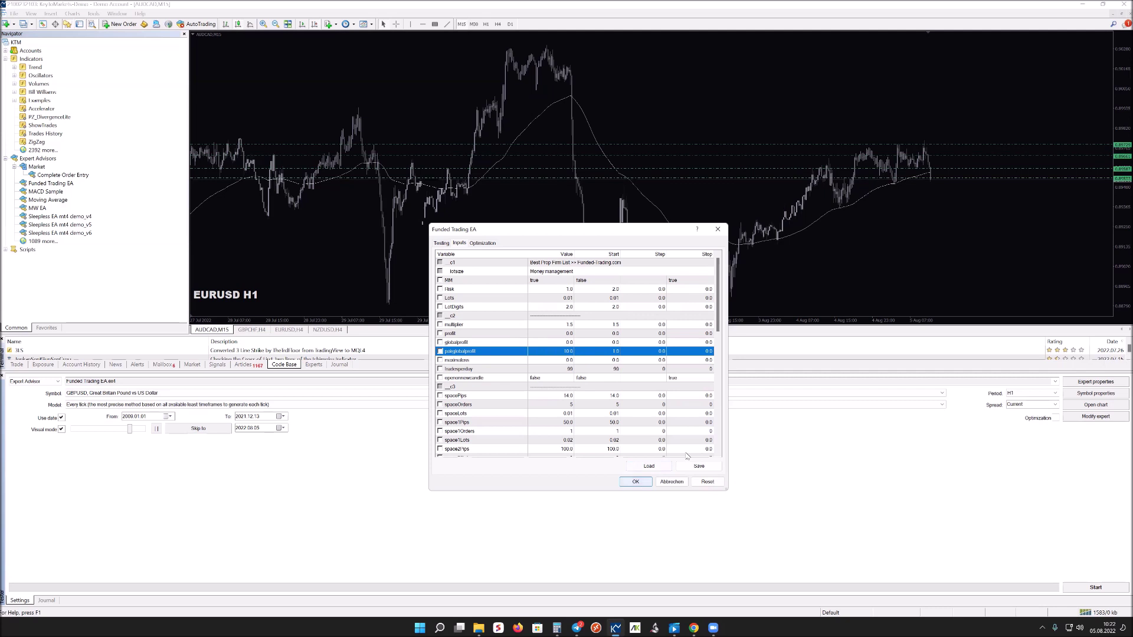
click(636, 482)
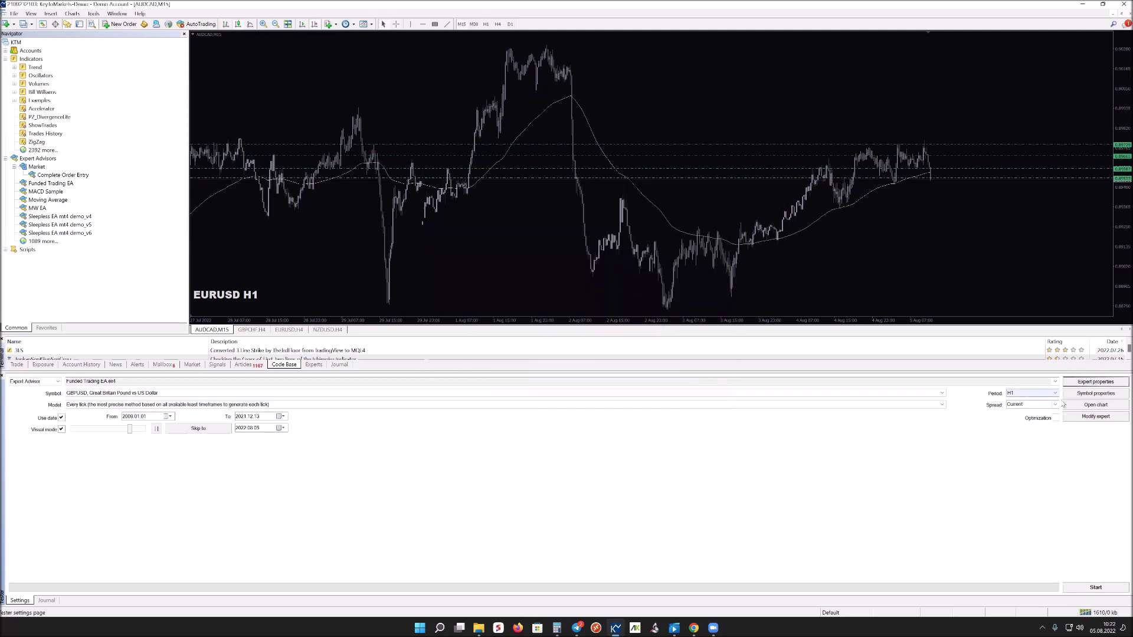
- Set the test period to M15 and the test start date to 2021.01.01
click(1038, 393)
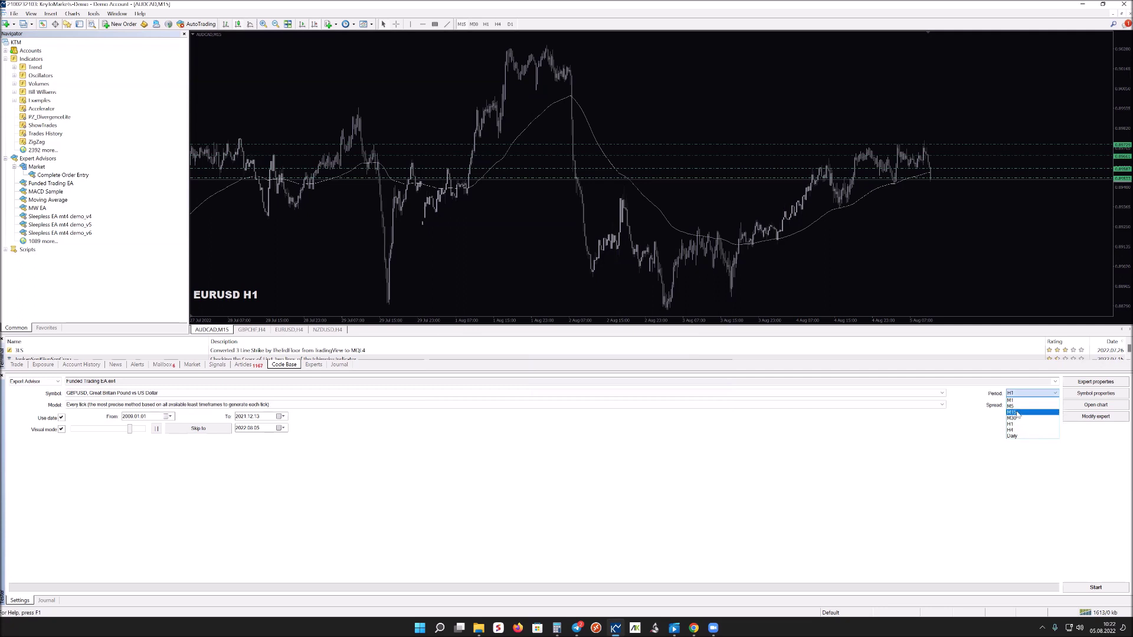
click(1016, 413)
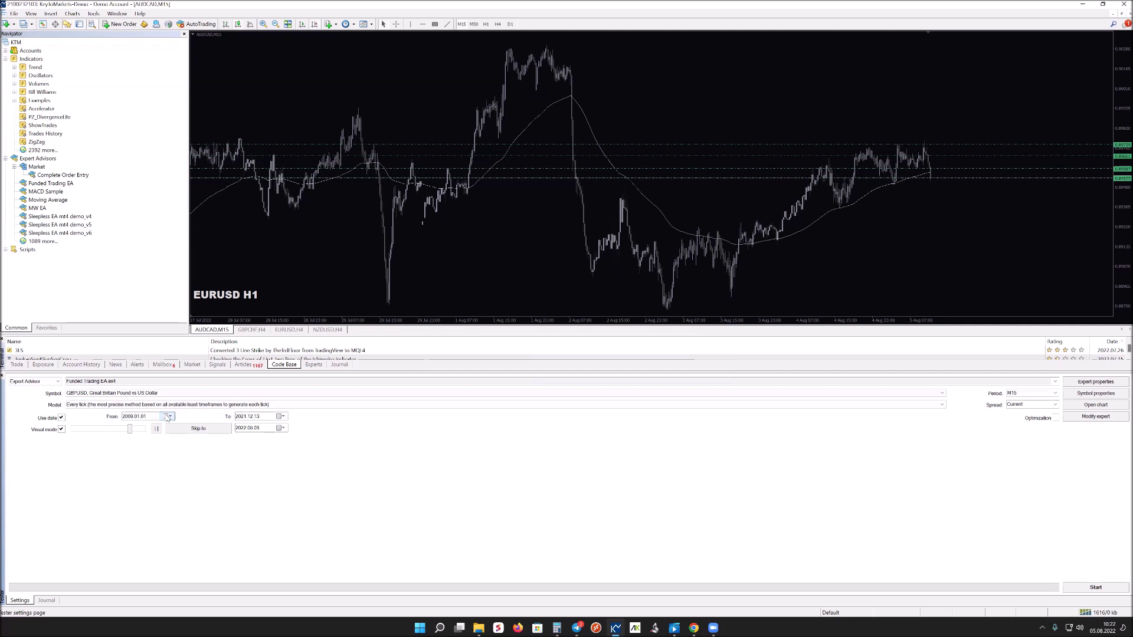
click(168, 417)
click(162, 428)
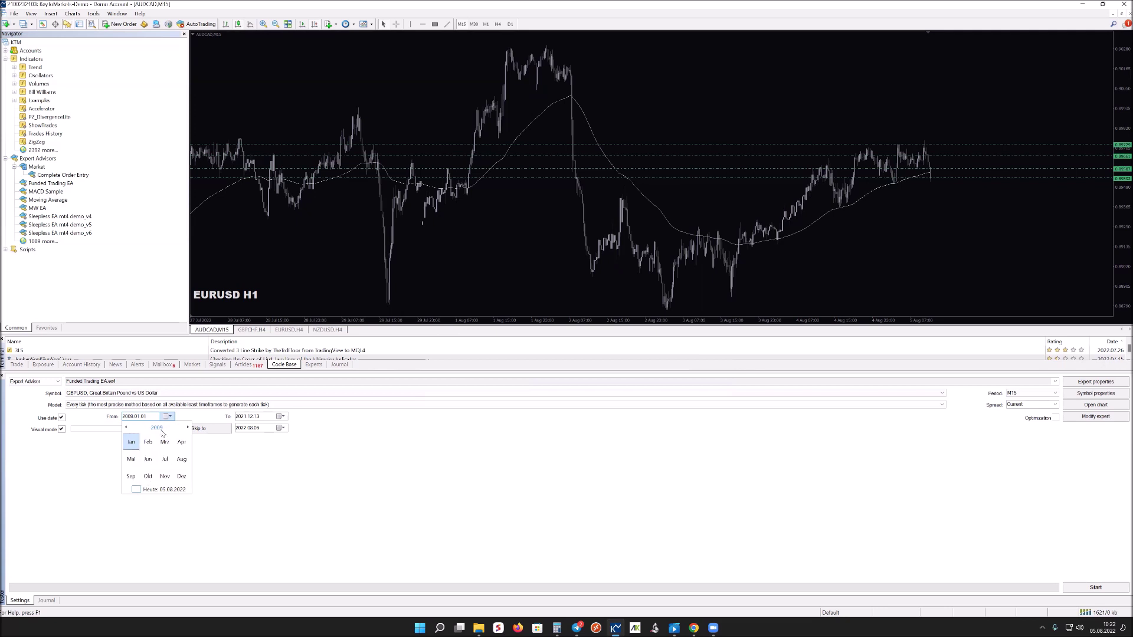
click(157, 428)
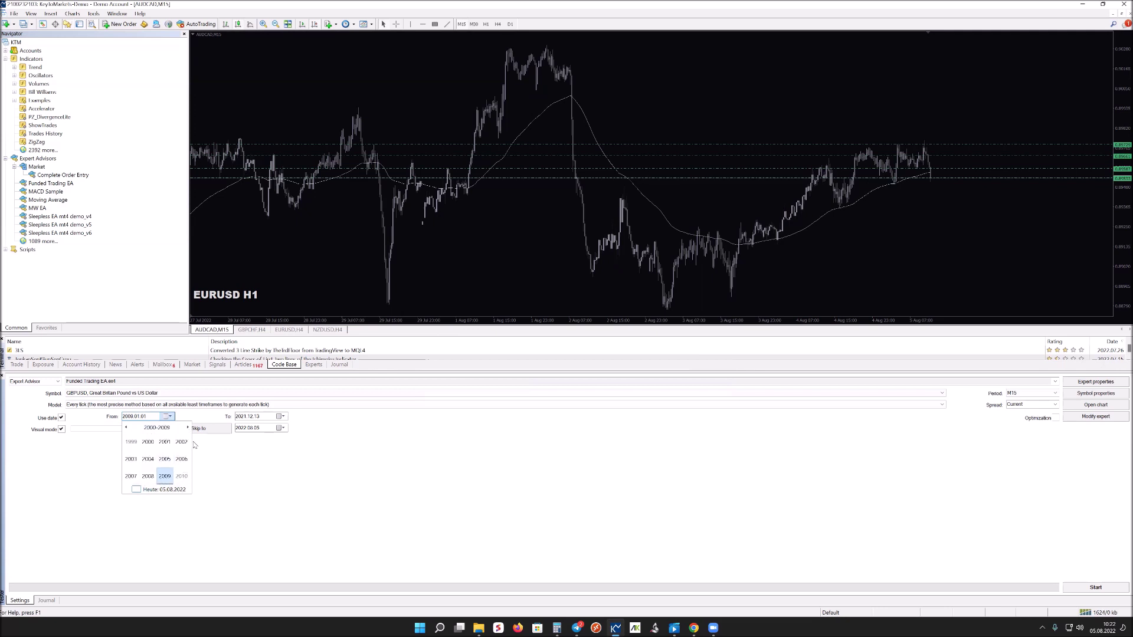
click(188, 428)
click(188, 429)
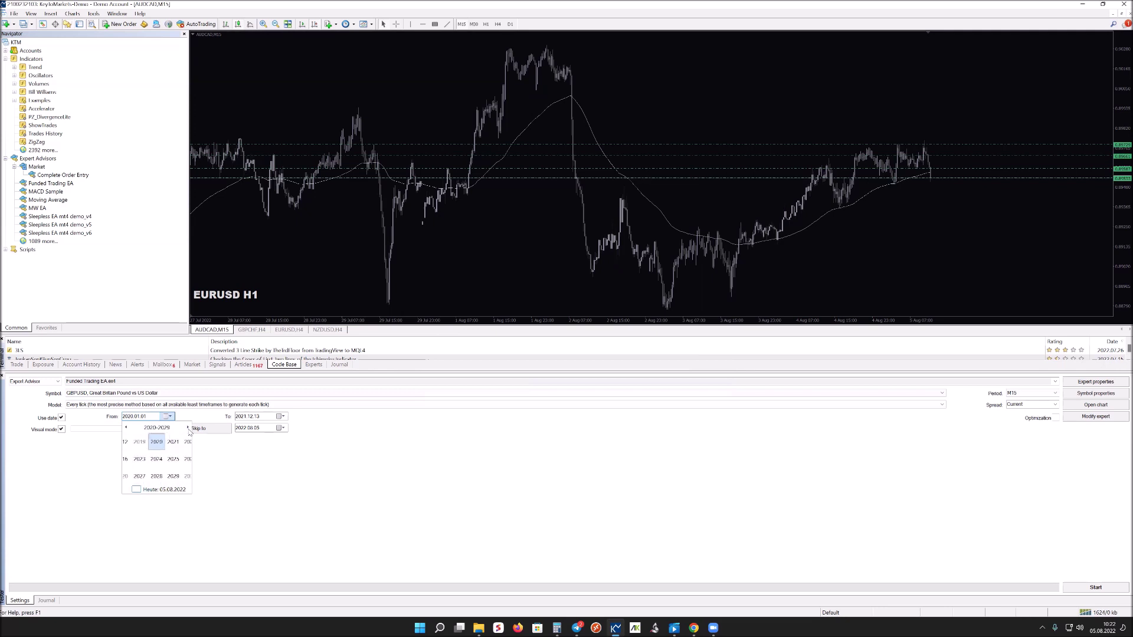
click(148, 441)
click(140, 440)
click(169, 446)
- Reduce the visual mode speed and set the test end date to today's date, 2022.08.05
drag(129, 430, 83, 431)
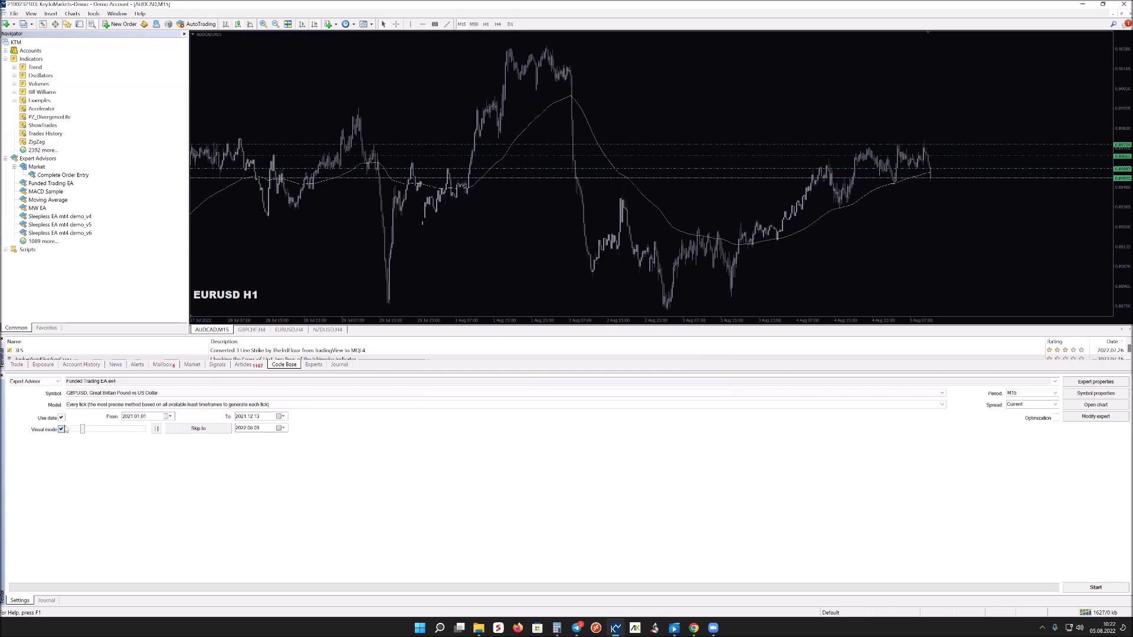
click(281, 416)
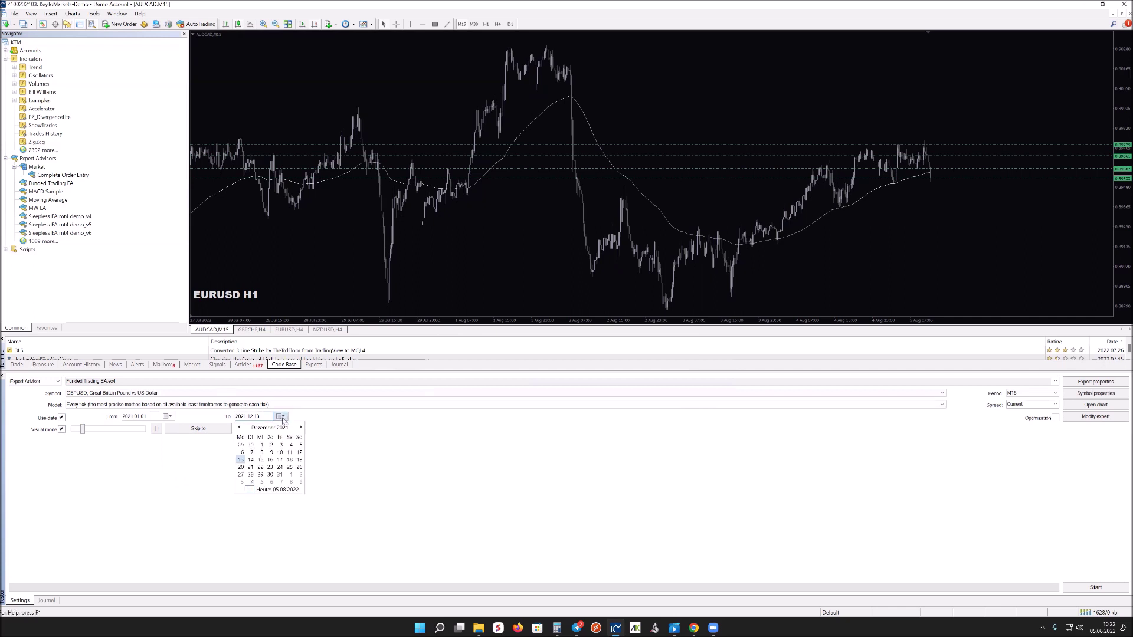
click(263, 489)
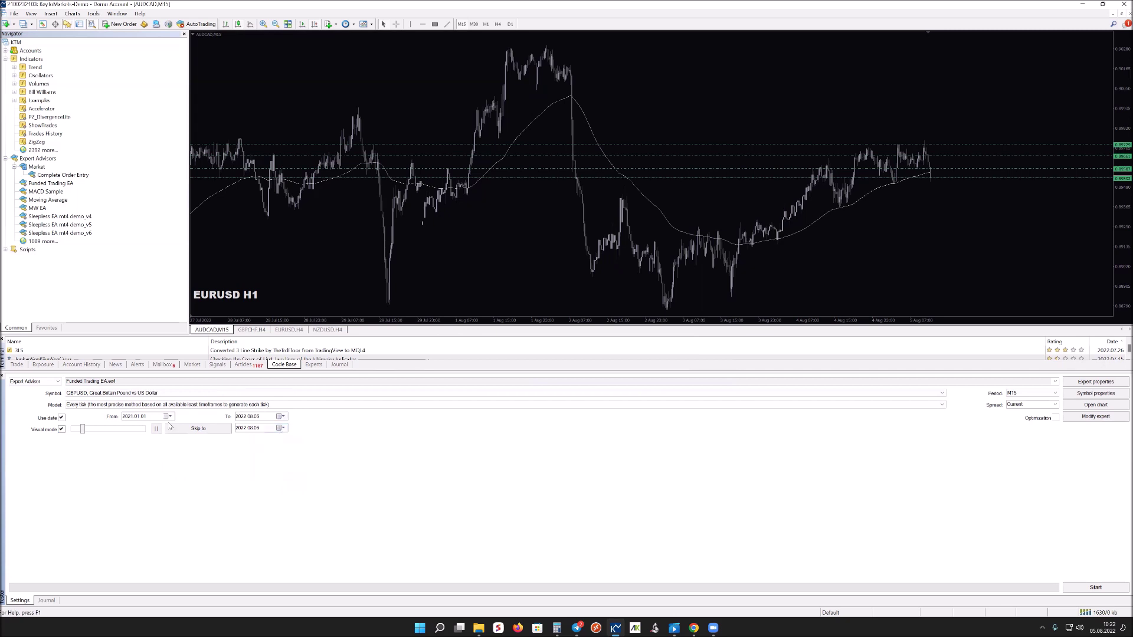
- Select the Every tick modelling method for the test
click(90, 406)
click(82, 412)
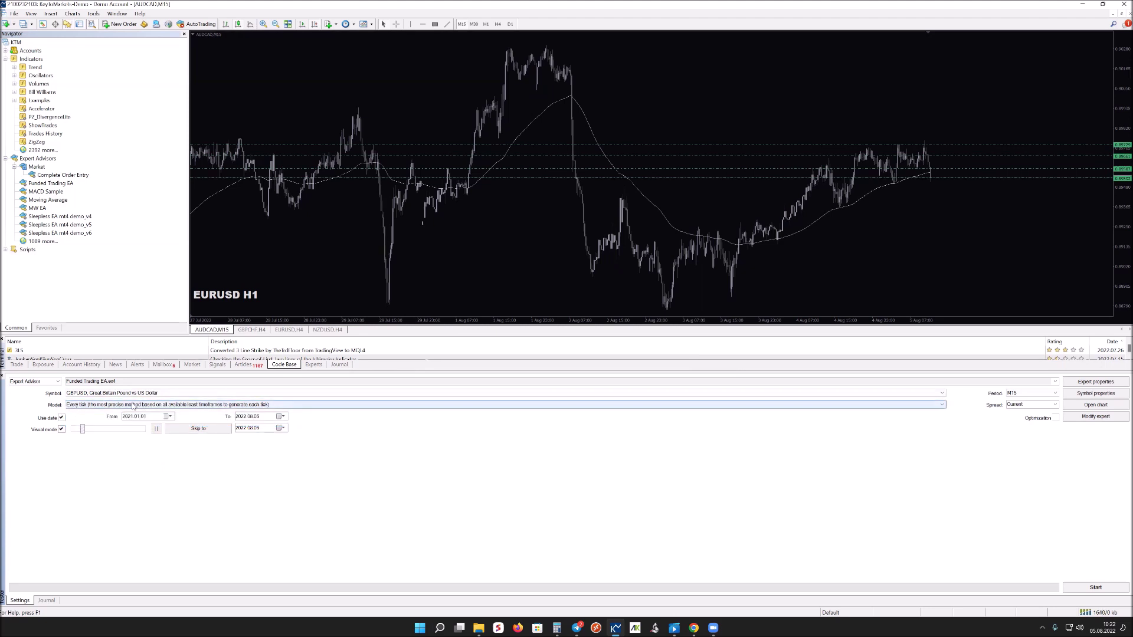
- Choose GBPUSD as the test symbol, start the backtest and lower the visual mode speed to its minimum
click(95, 394)
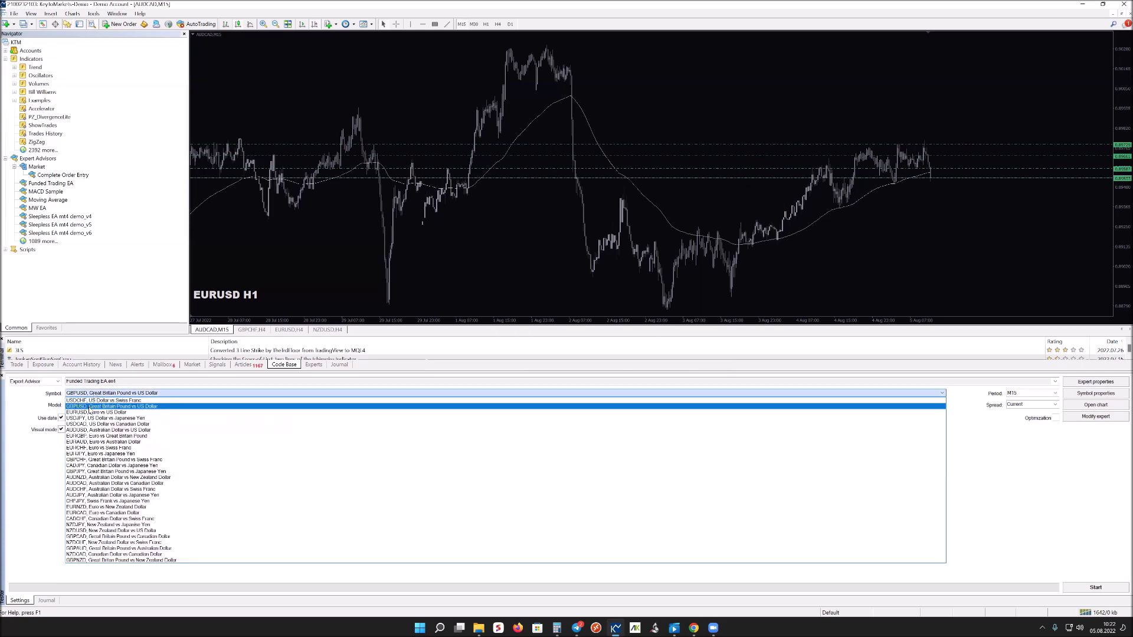
click(89, 407)
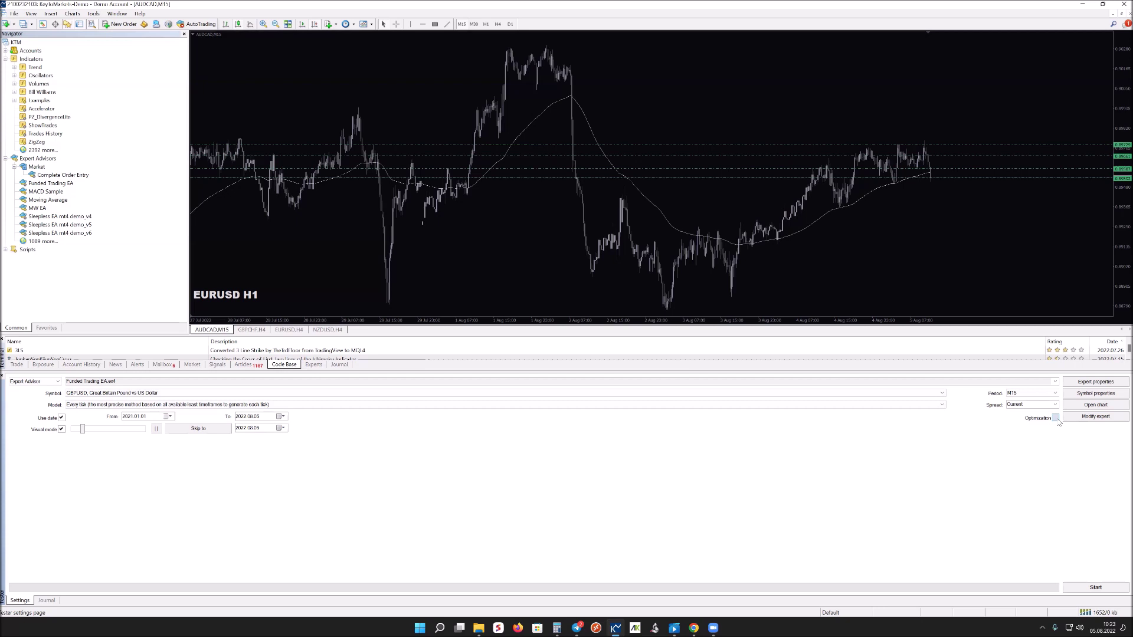
click(1076, 588)
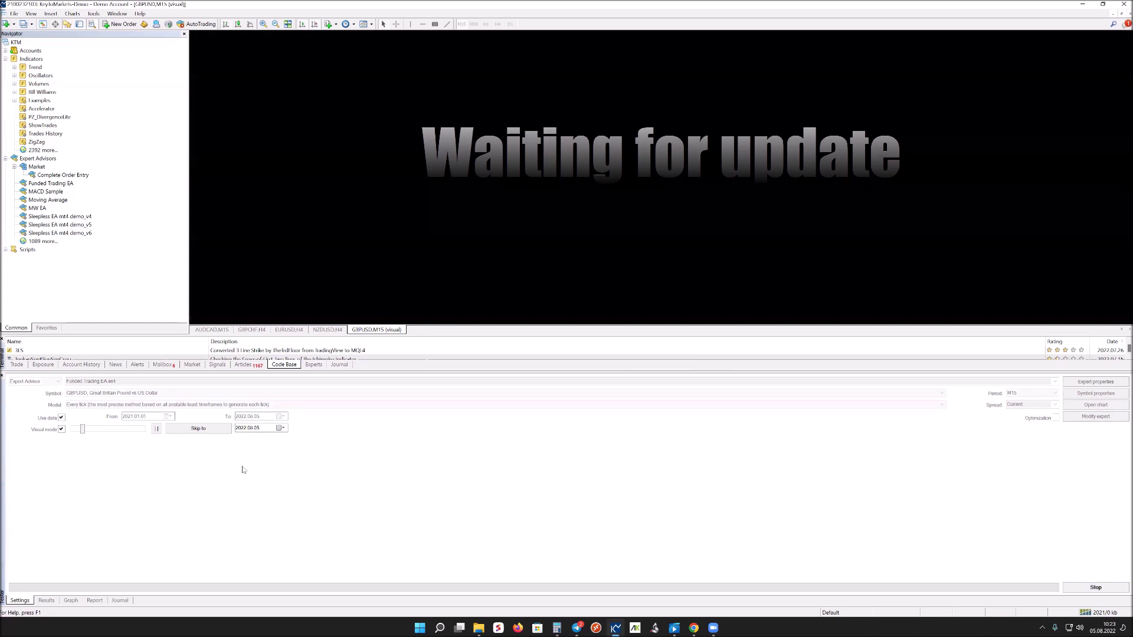
drag(83, 432, 78, 431)
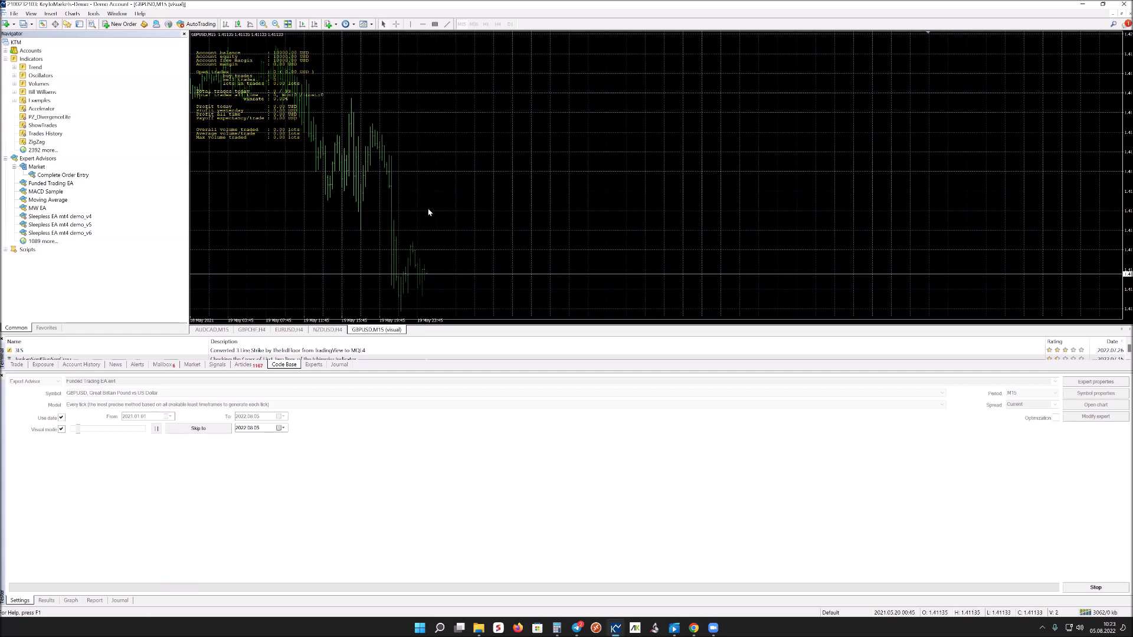
- Apply the Black On White color scheme to the GBPUSD visual test chart
right_click(384, 70)
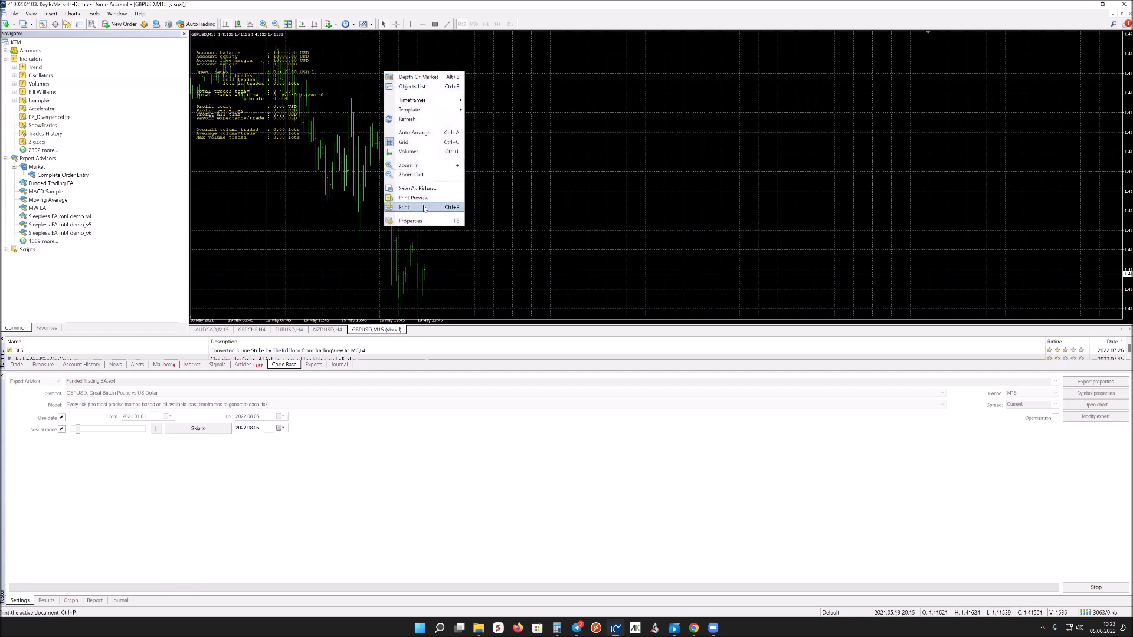
click(413, 221)
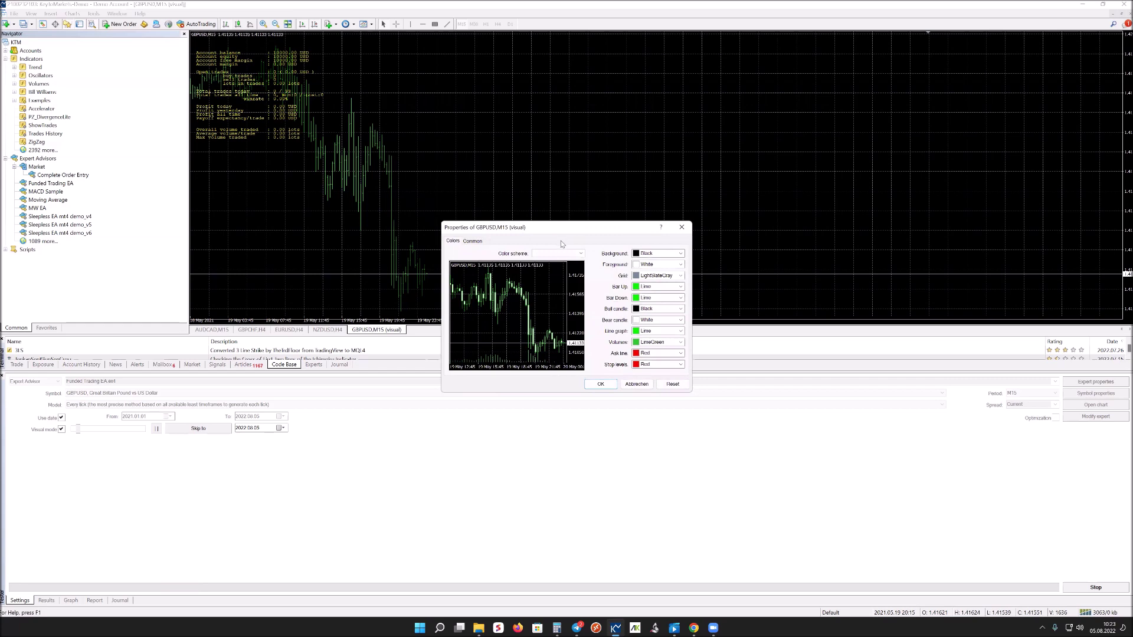
click(559, 255)
click(546, 273)
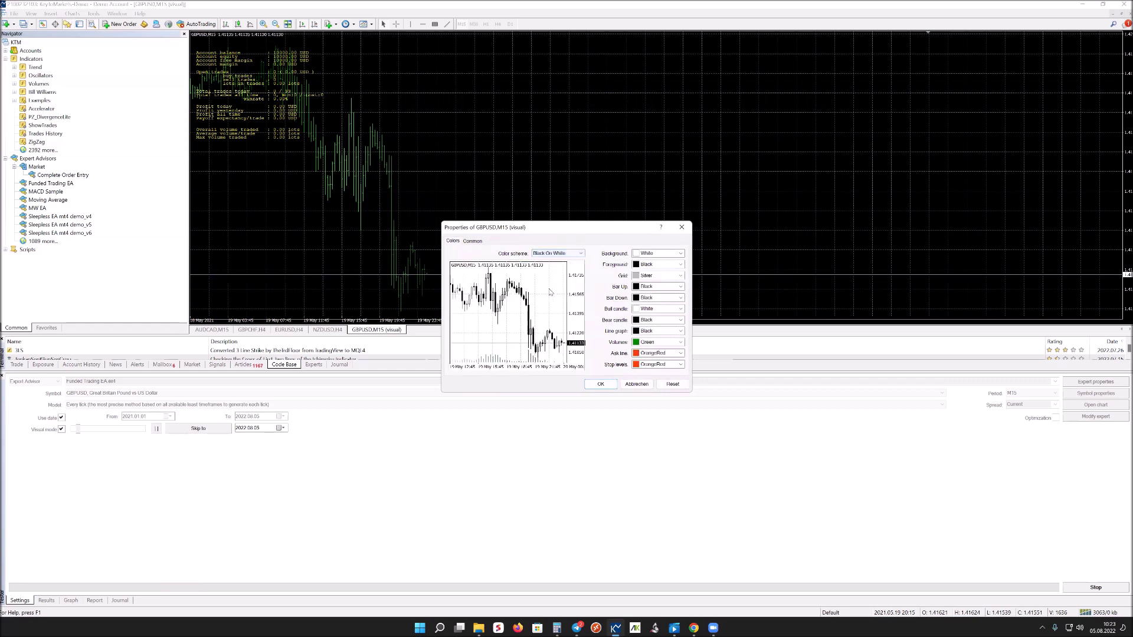
click(600, 384)
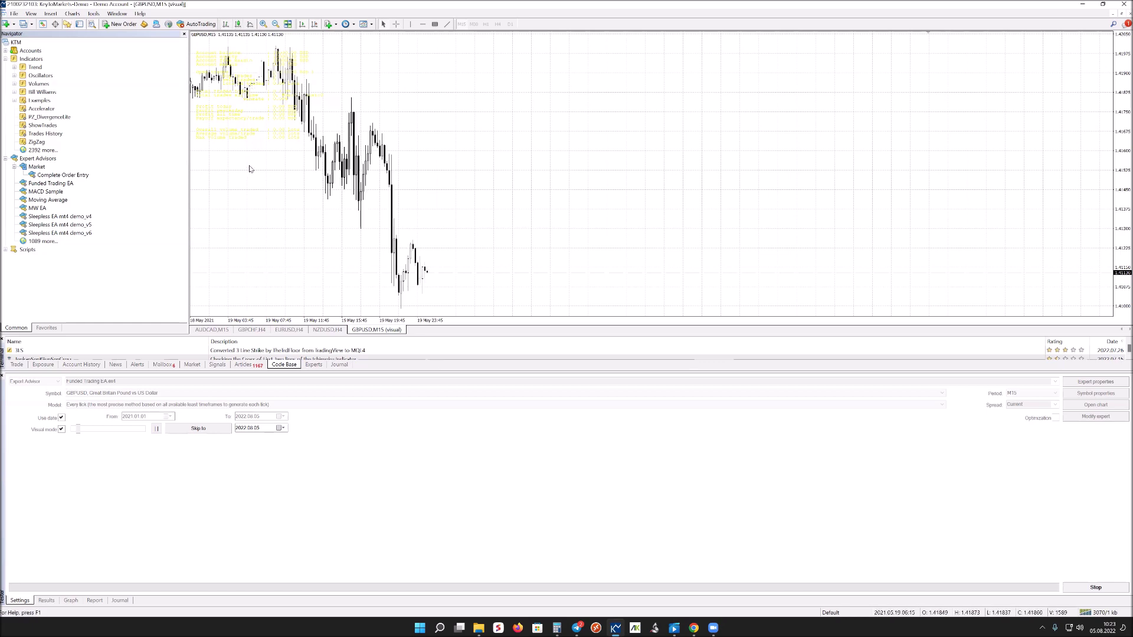
- Change the visual test chart's background color to DimGray
right_click(441, 81)
click(469, 230)
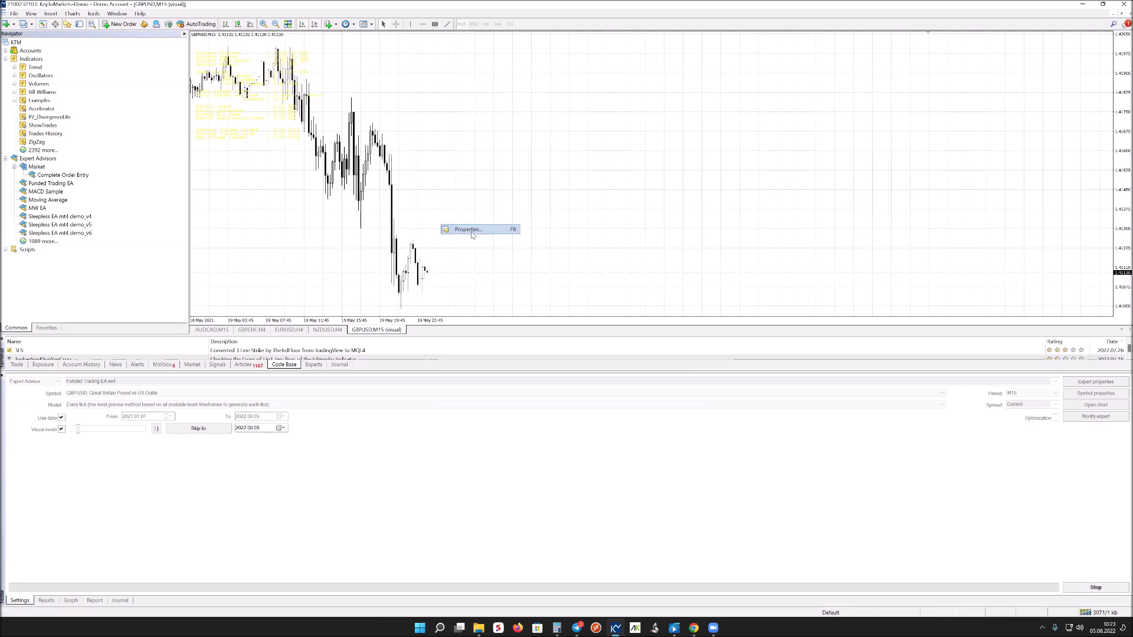
click(682, 253)
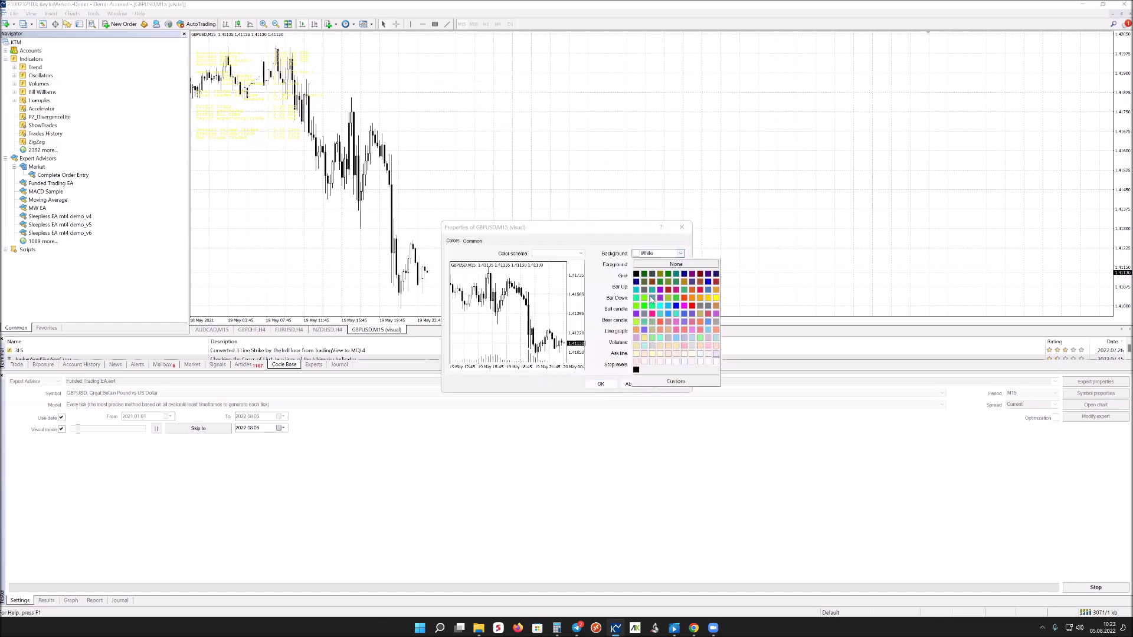
click(644, 291)
click(598, 384)
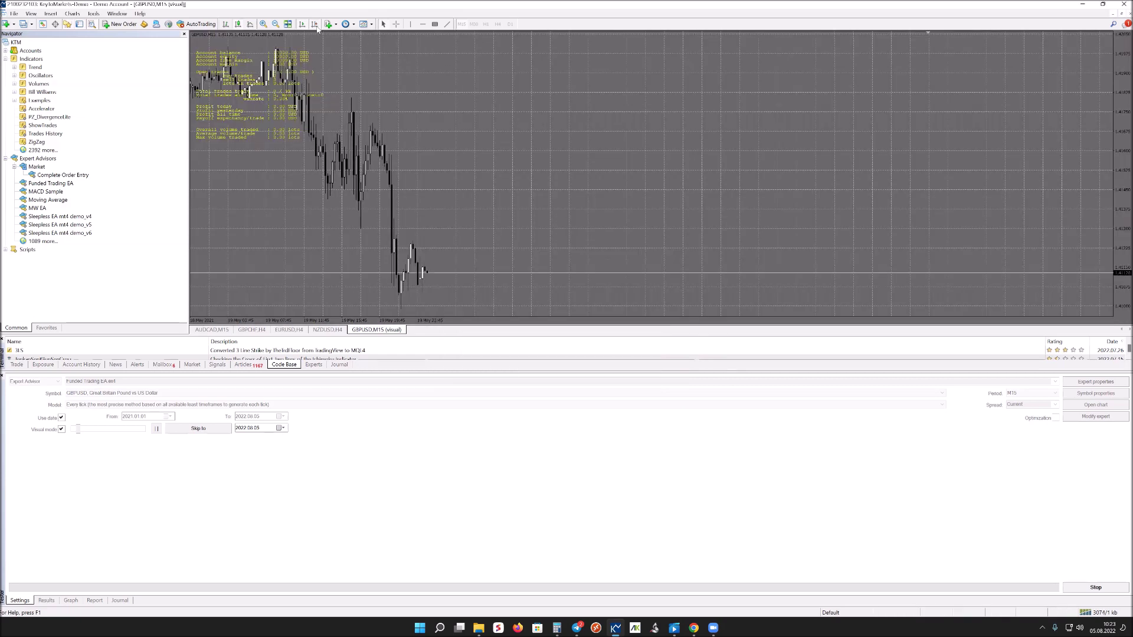
- Speed up the visual test to run through the first trades, slow it down again and enlarge the candles
click(114, 425)
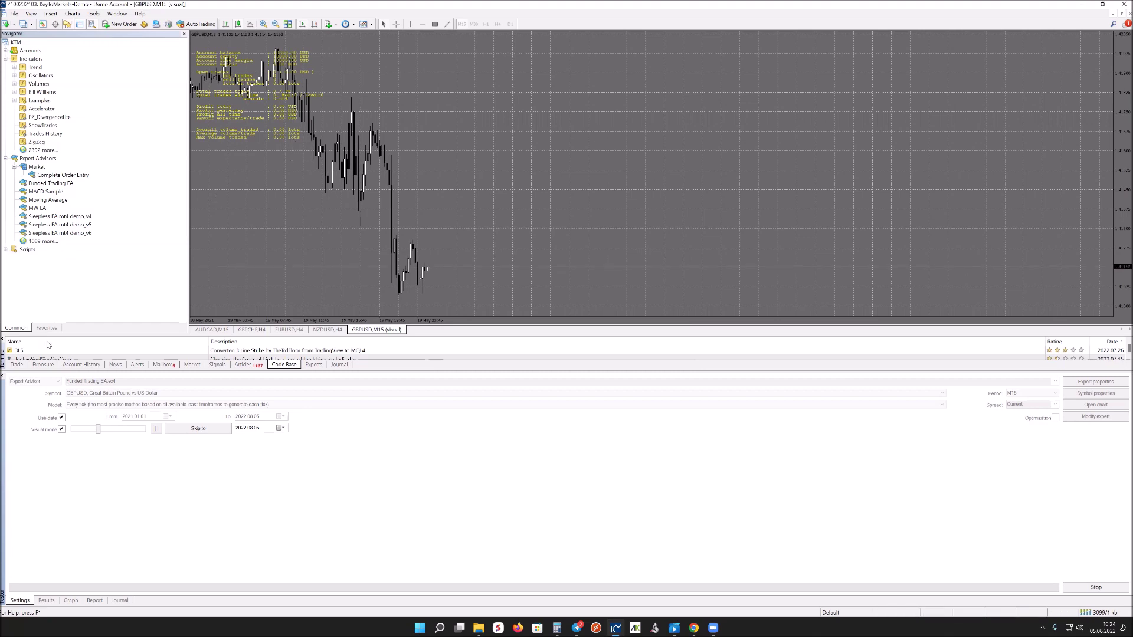
click(100, 431)
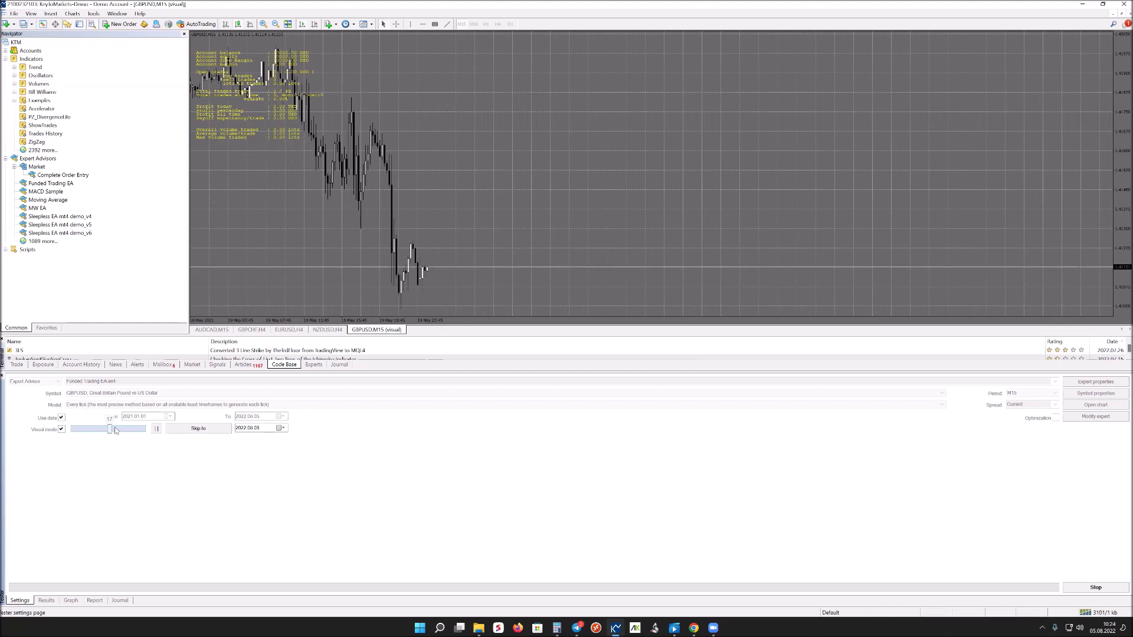
drag(128, 430, 141, 429)
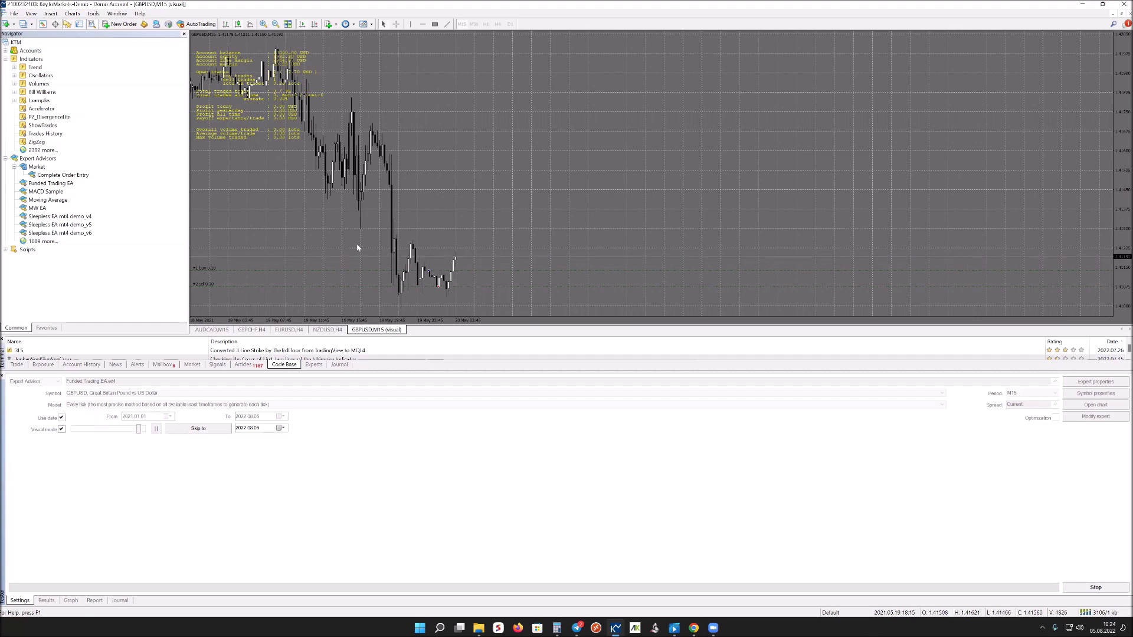
drag(139, 429, 144, 430)
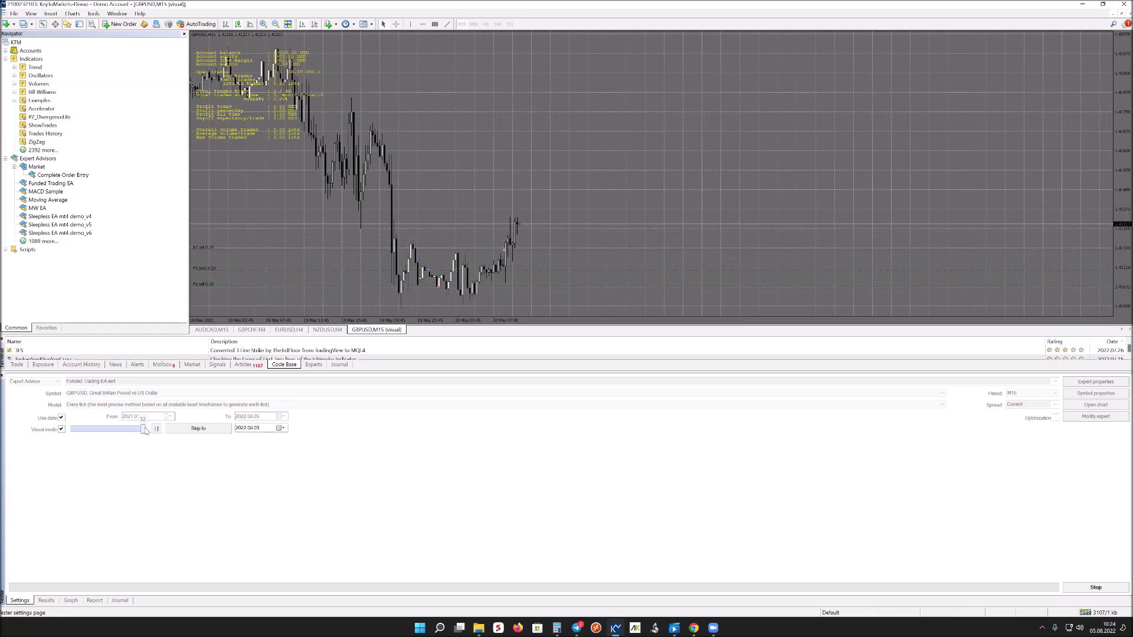
drag(146, 430, 125, 430)
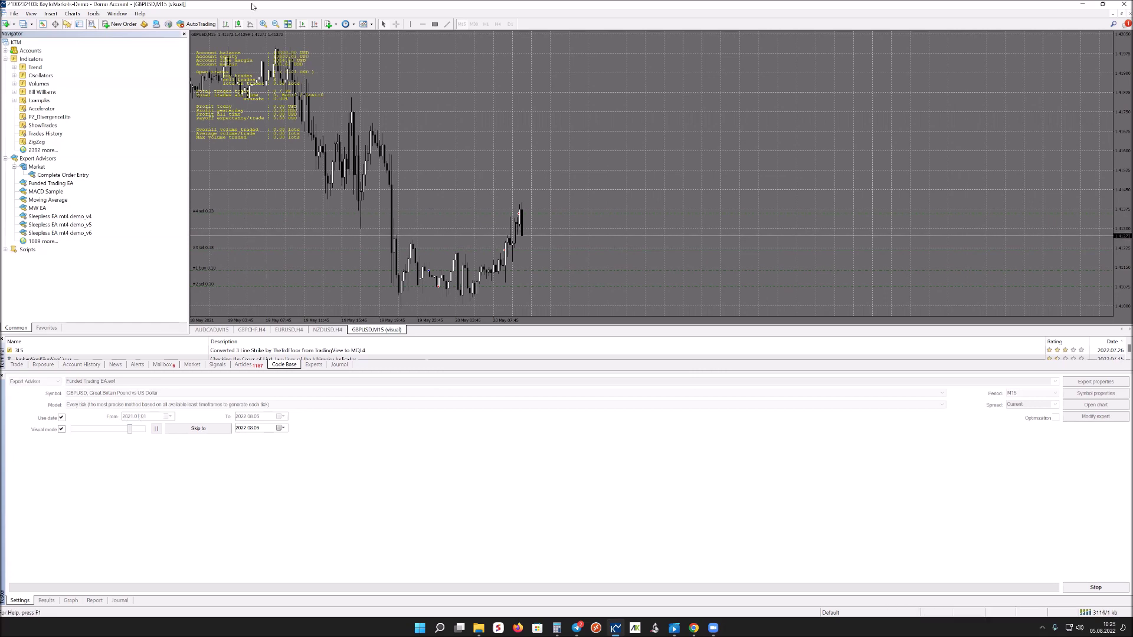
click(263, 24)
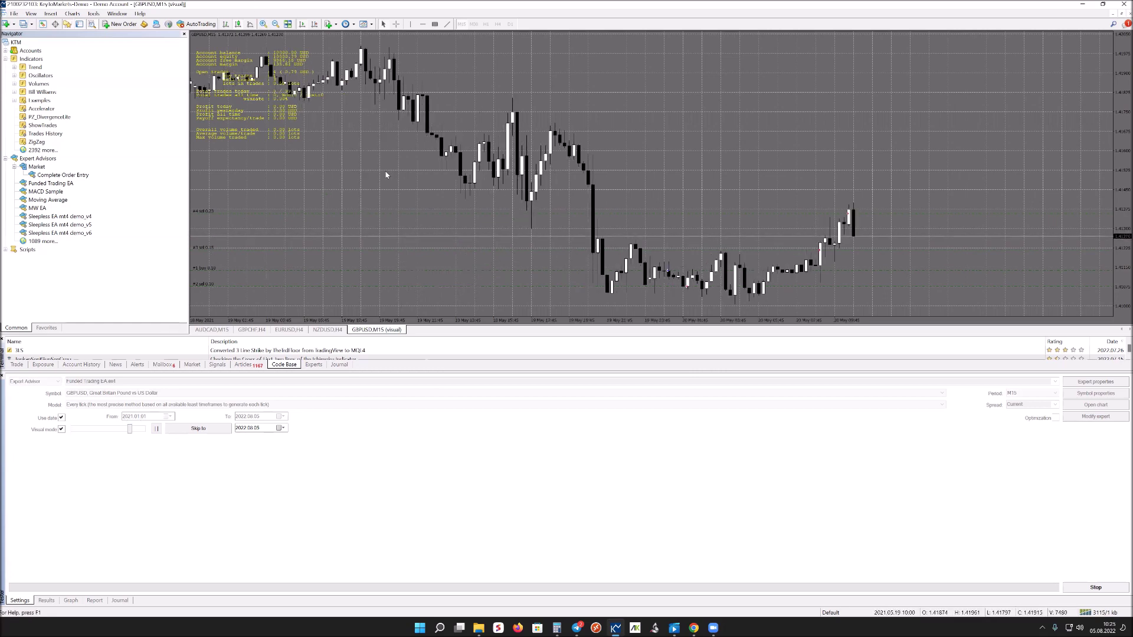
- Try a Black background for the visual test chart and apply Snow instead
right_click(543, 102)
click(561, 254)
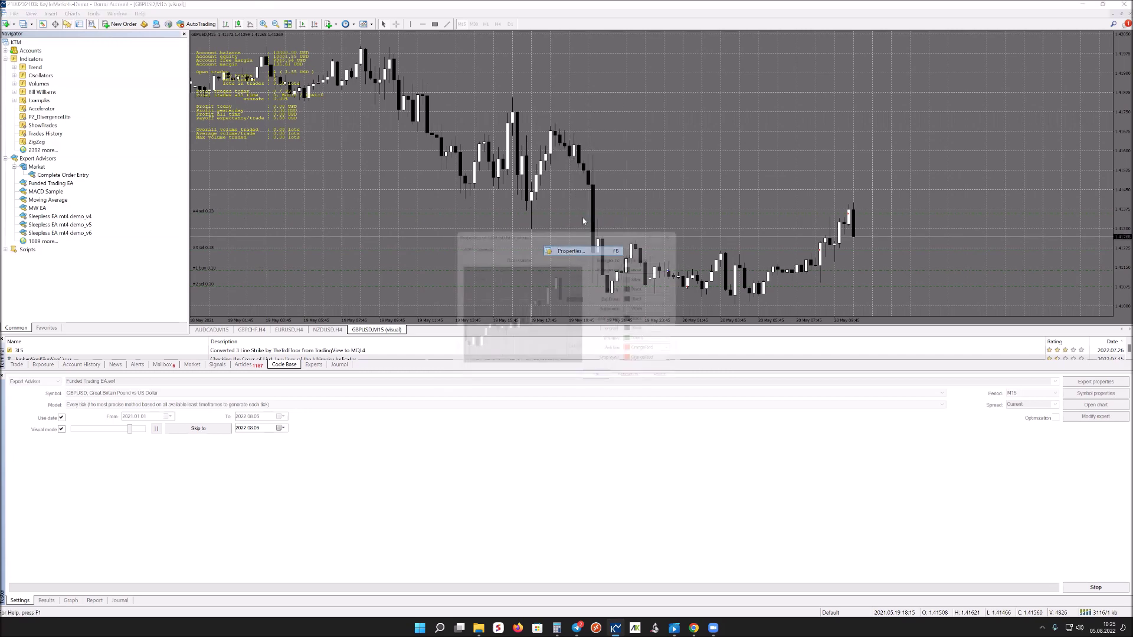
click(680, 253)
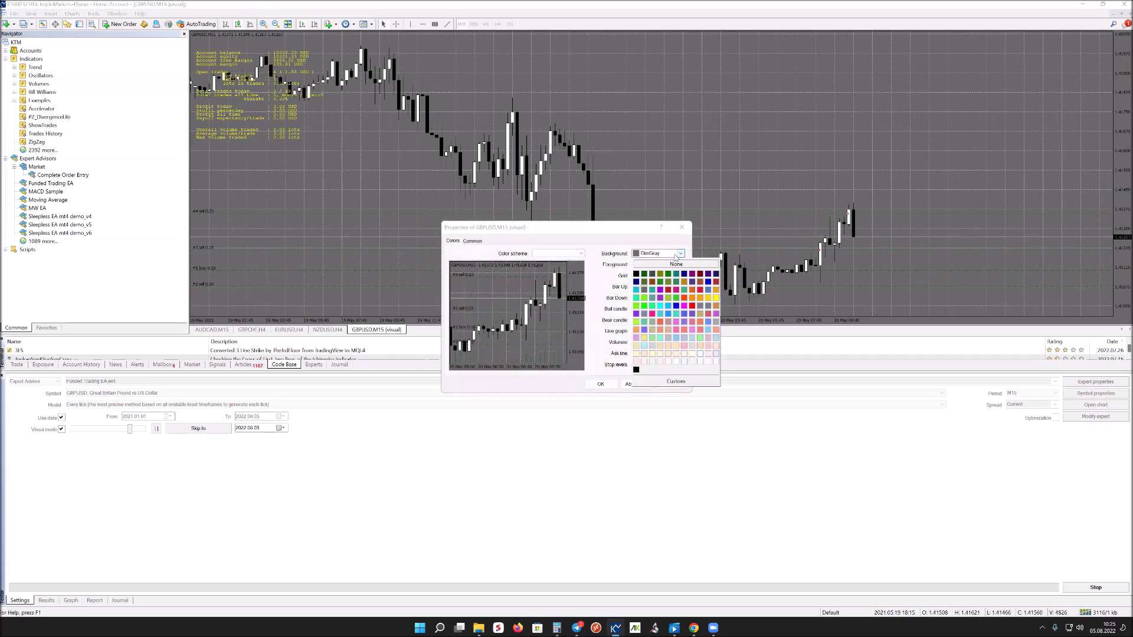
click(638, 273)
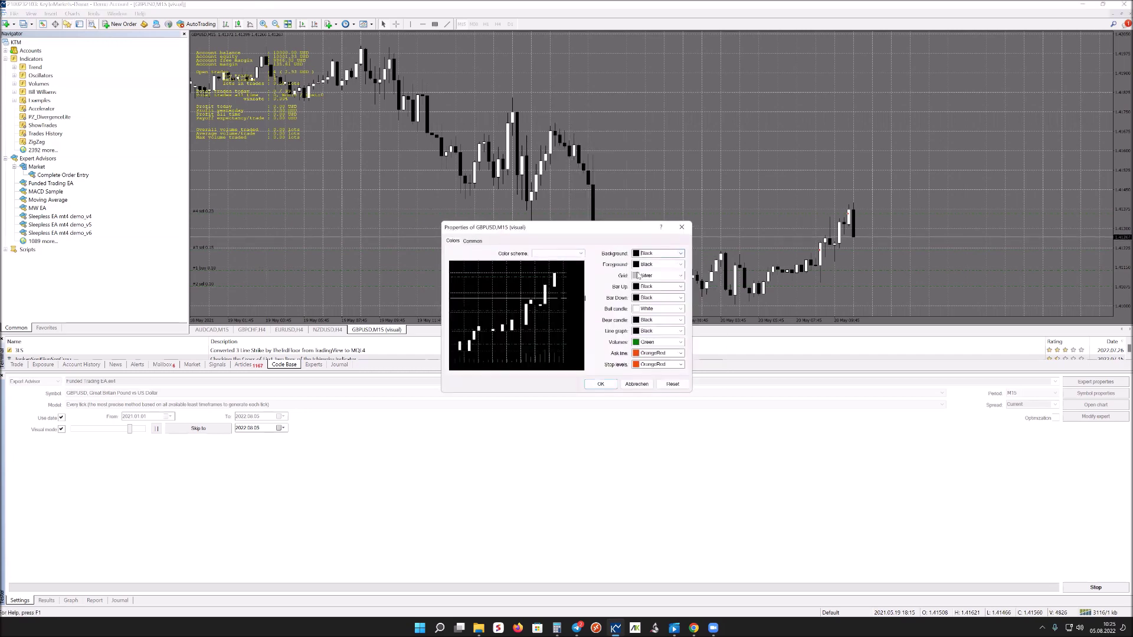
click(682, 253)
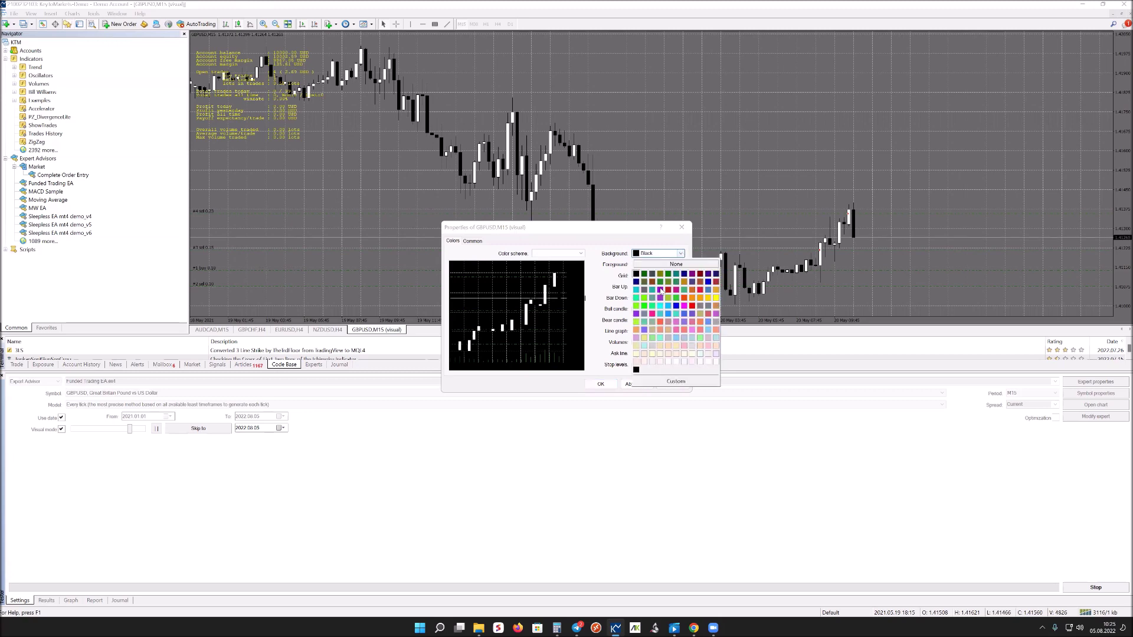
click(712, 362)
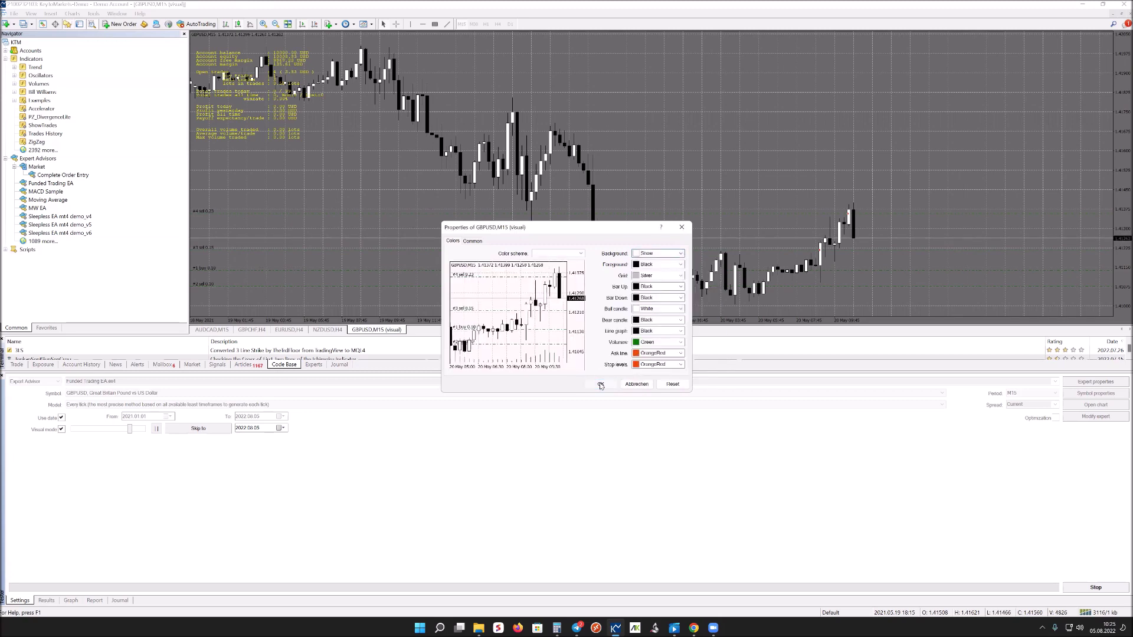
click(600, 385)
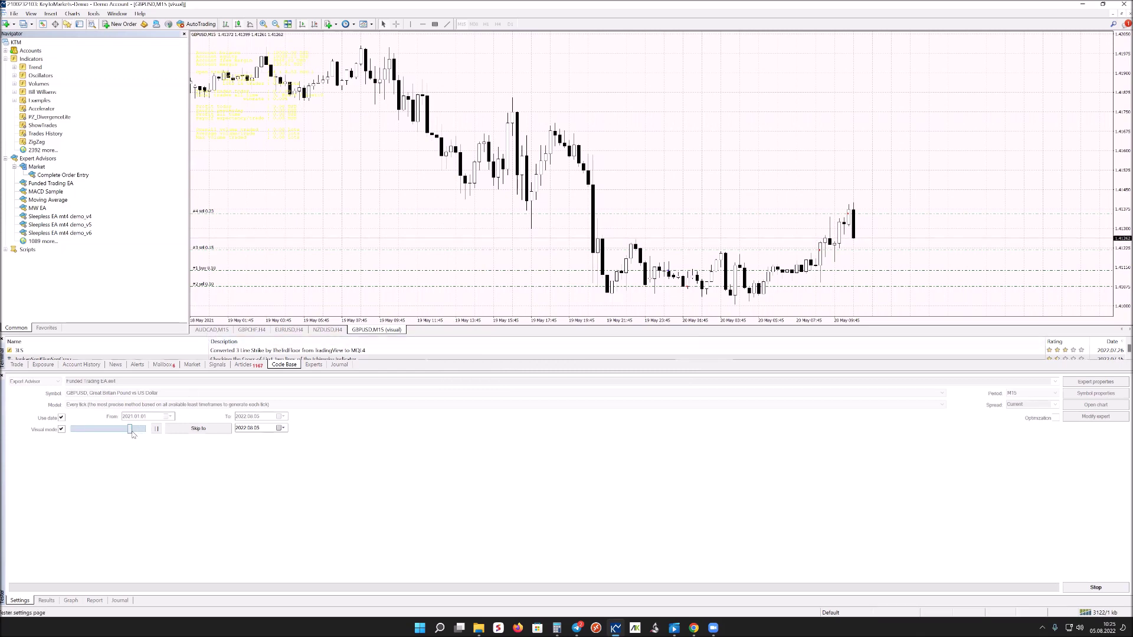
- Raise the visual mode speed in stages up to its maximum to run the backtest faster
drag(130, 434, 142, 431)
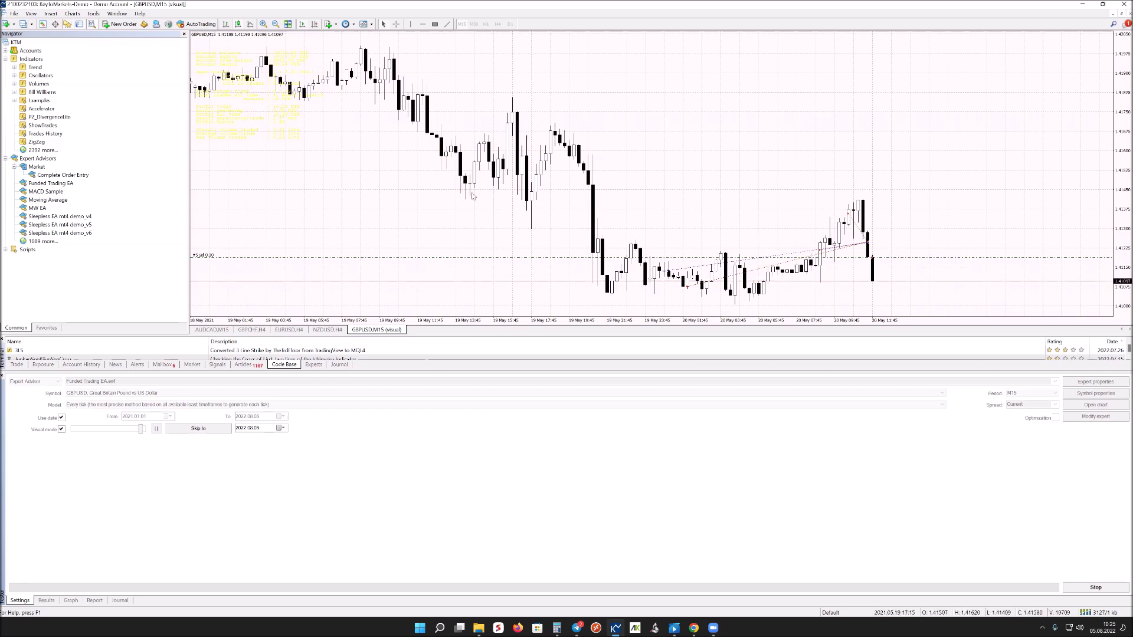
drag(141, 429, 145, 430)
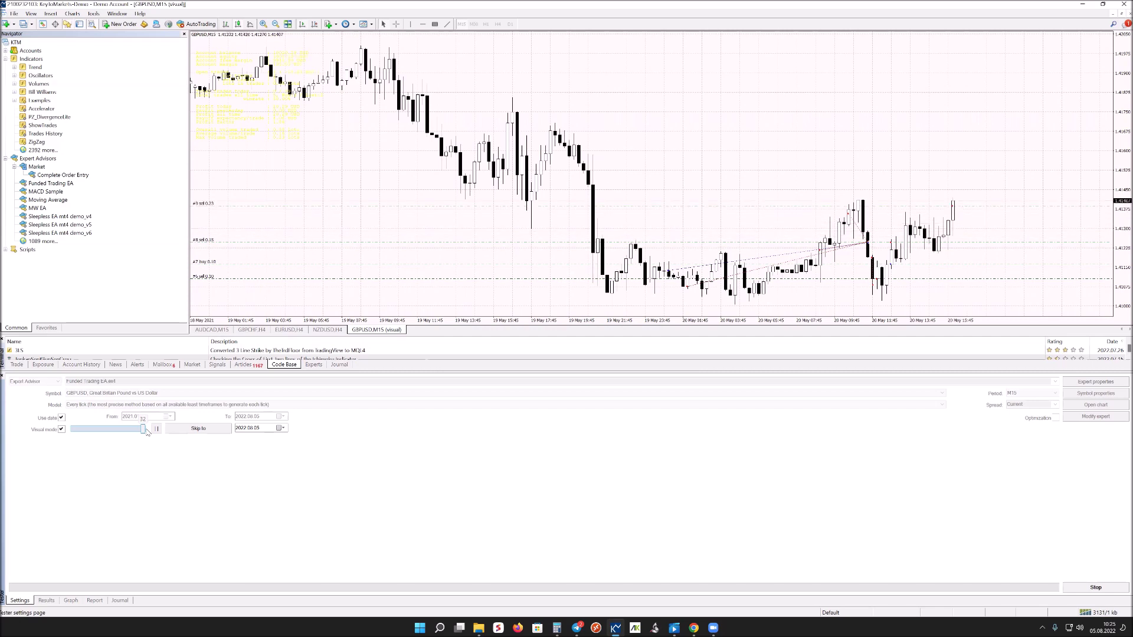
drag(146, 432, 182, 433)
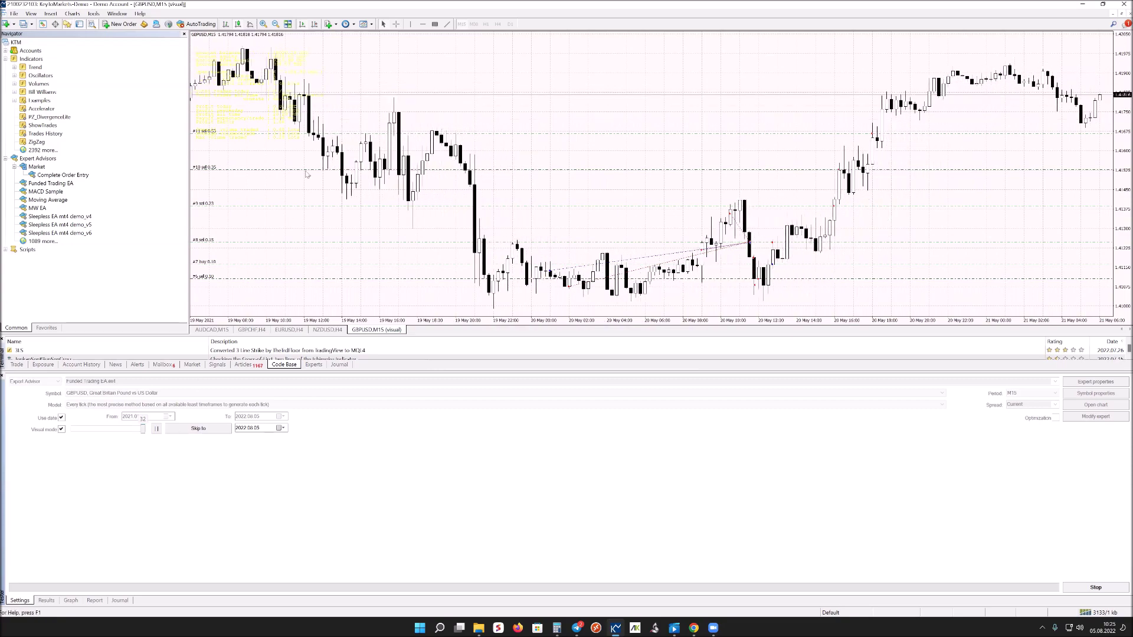
- Set the visual test chart's background color to MediumTurquoise
right_click(463, 97)
click(490, 244)
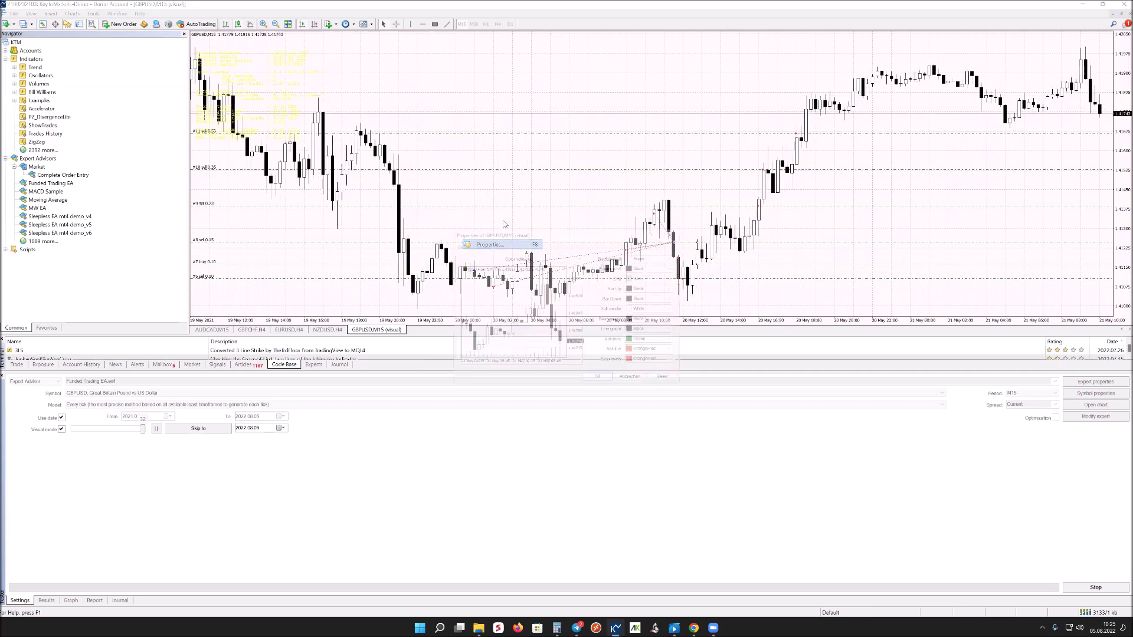
click(680, 254)
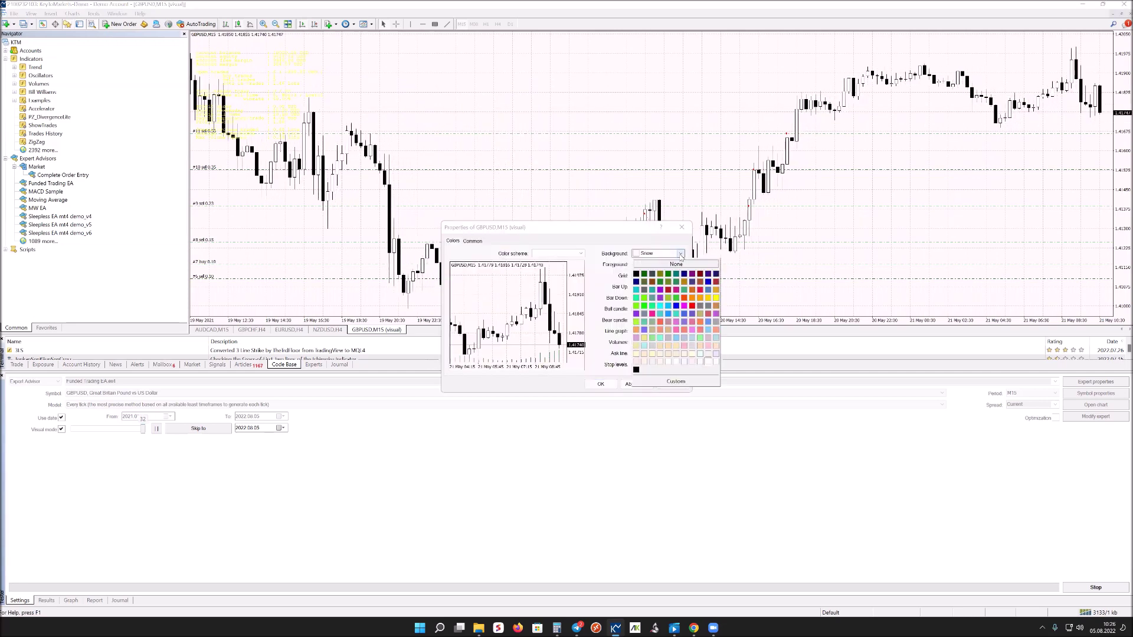
click(660, 321)
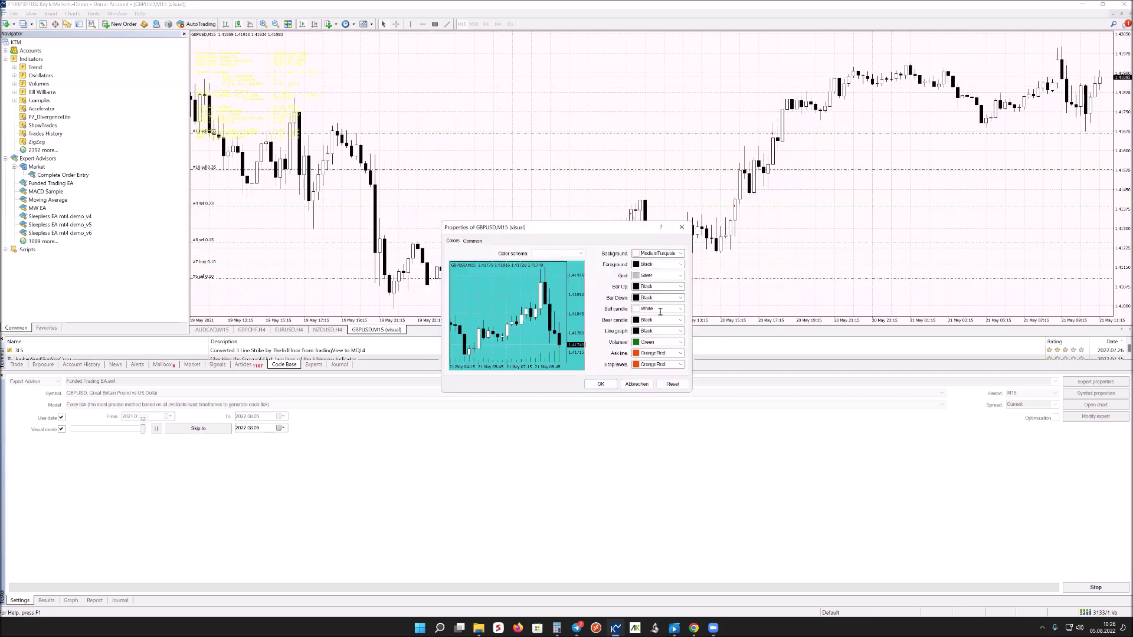
click(599, 384)
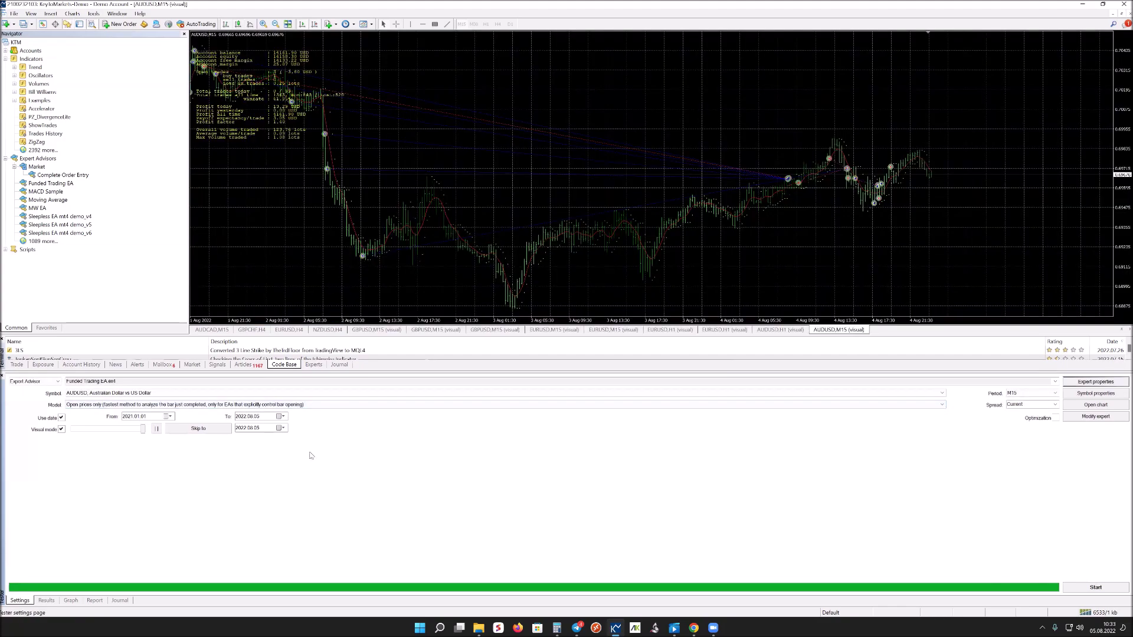
- Review the available modelling methods, keeping Open prices only, and check the expert's input values for the AUDUSD test
click(87, 404)
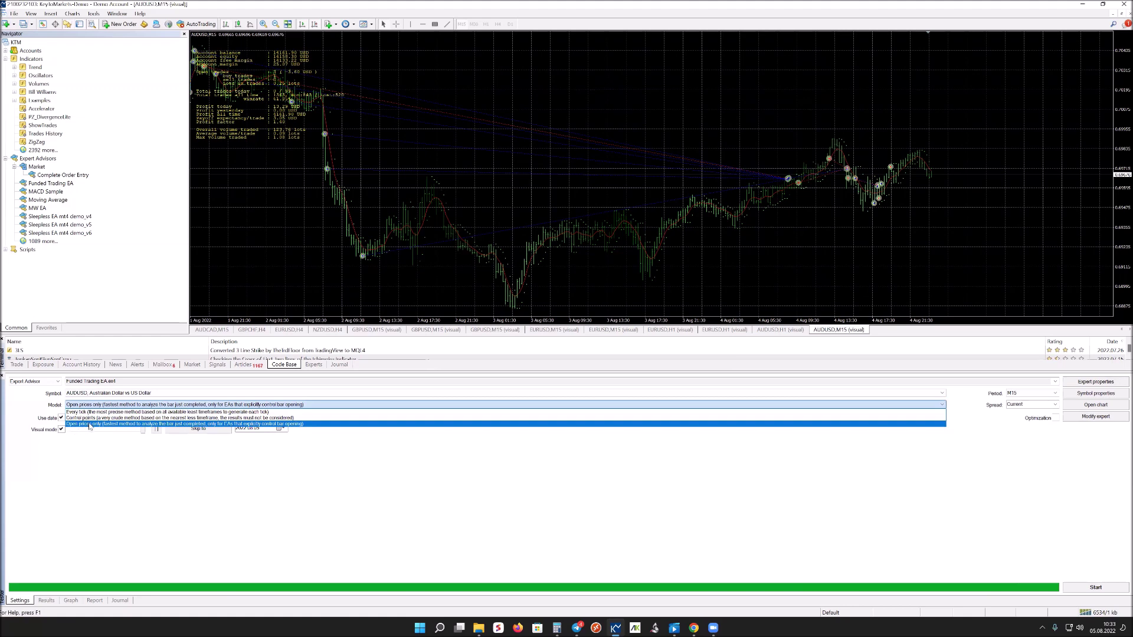
click(89, 424)
click(89, 405)
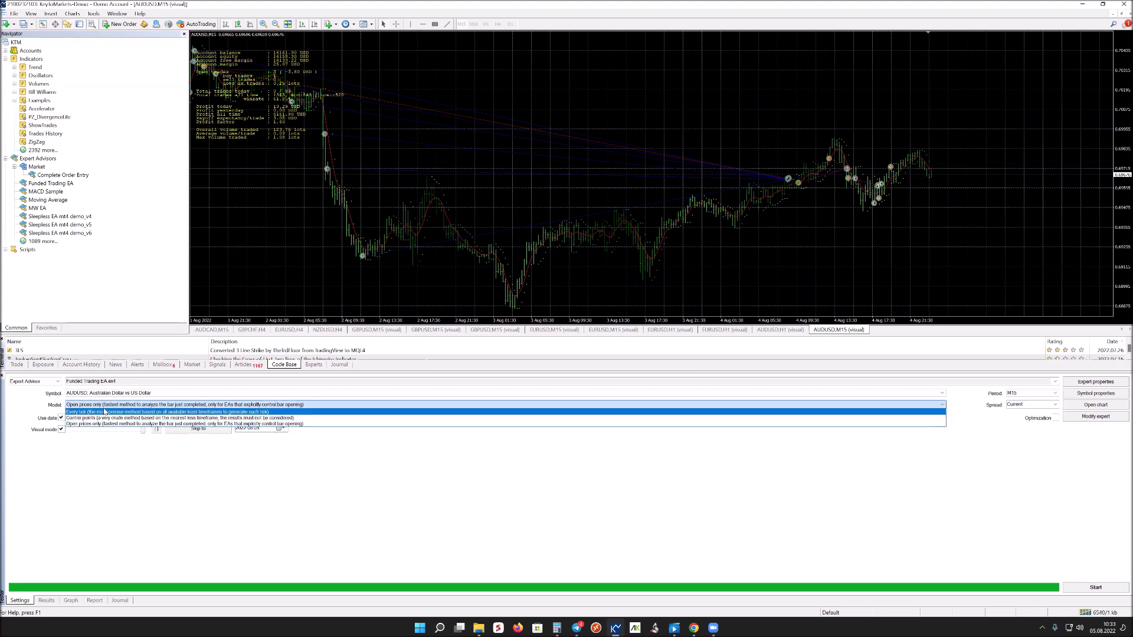
click(92, 424)
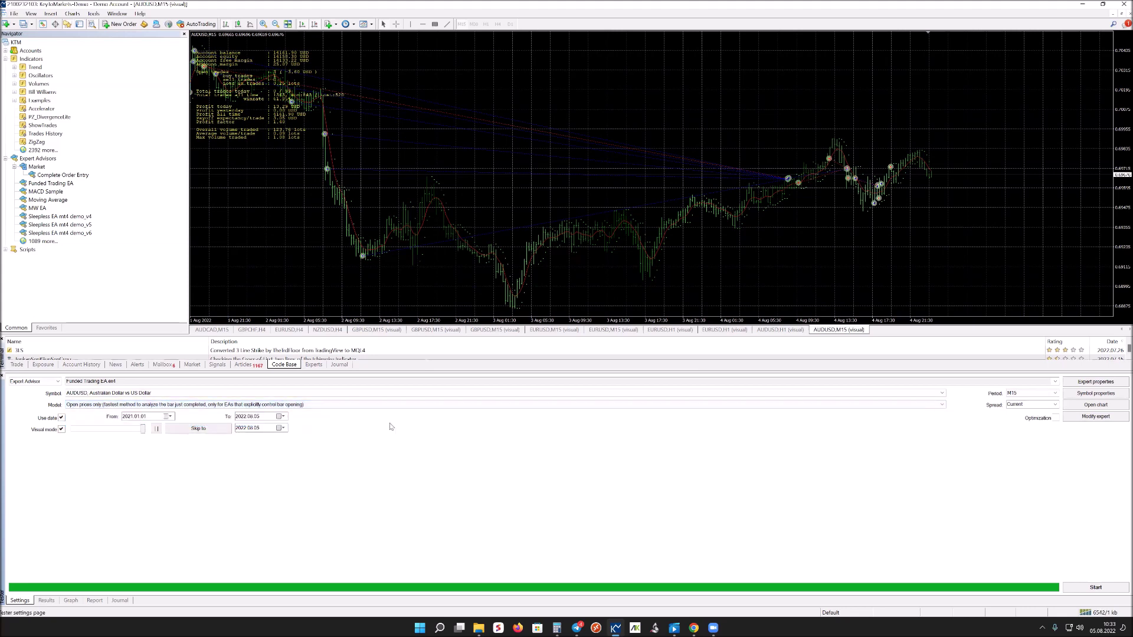
click(1077, 381)
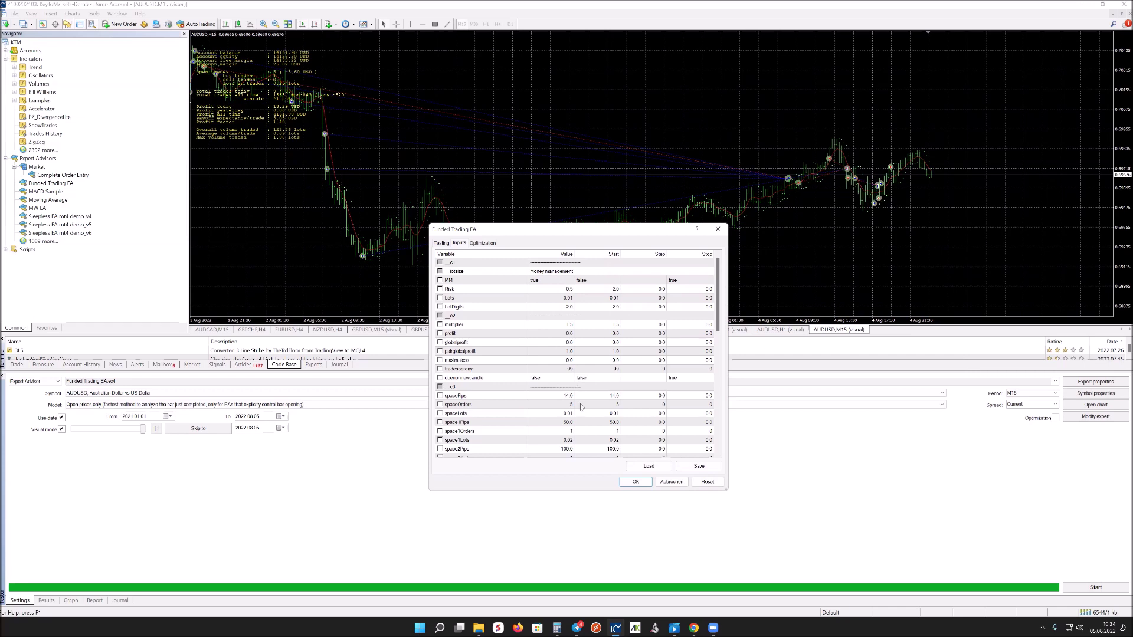
click(634, 483)
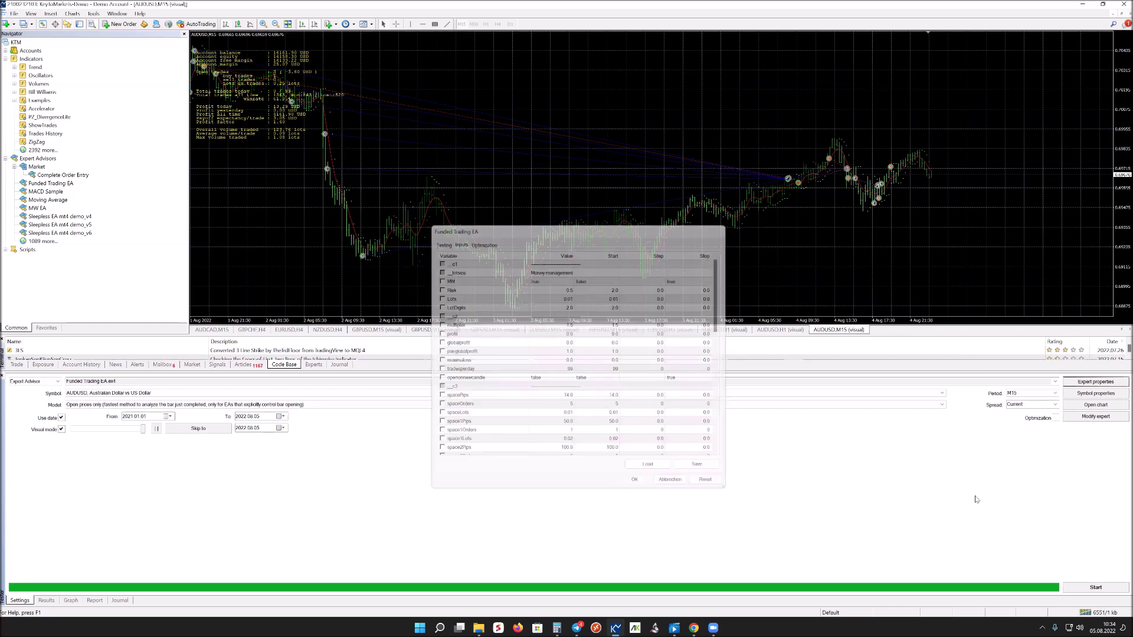
- Run the AUDUSD M15 visual backtest over the set date range and stop it before the end date
click(1087, 589)
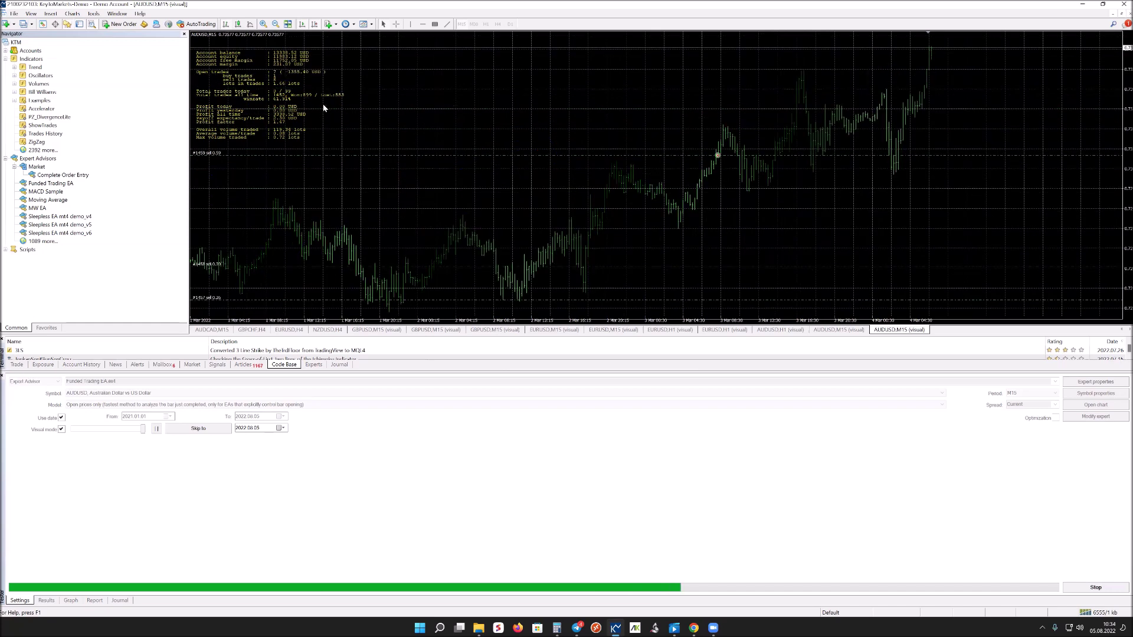
click(1075, 589)
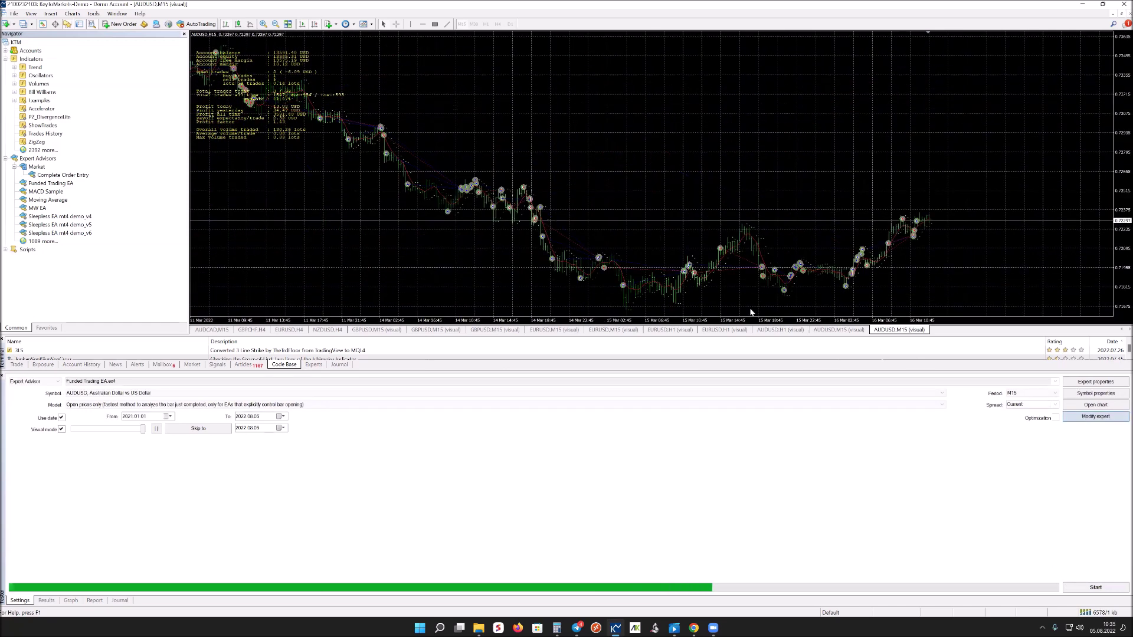
- Set the expert's risk input to 0.2 and restart the AUDUSD M15 backtest with it
click(1074, 383)
double_click(562, 290)
text(0.1)
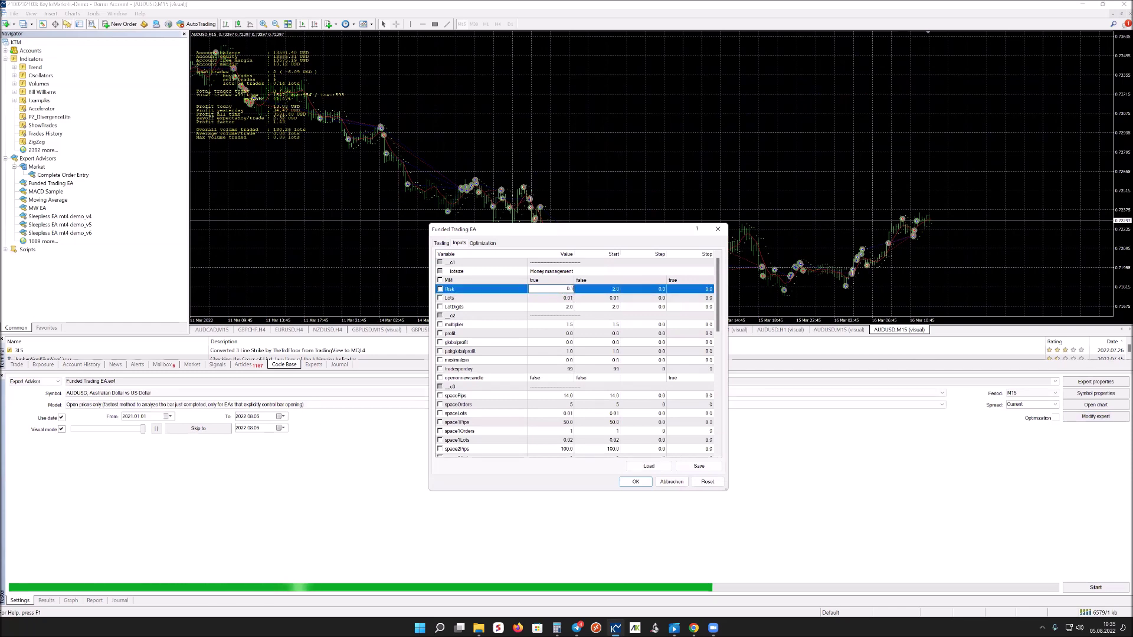
key(BackSpace)
text(2)
click(636, 482)
click(1095, 587)
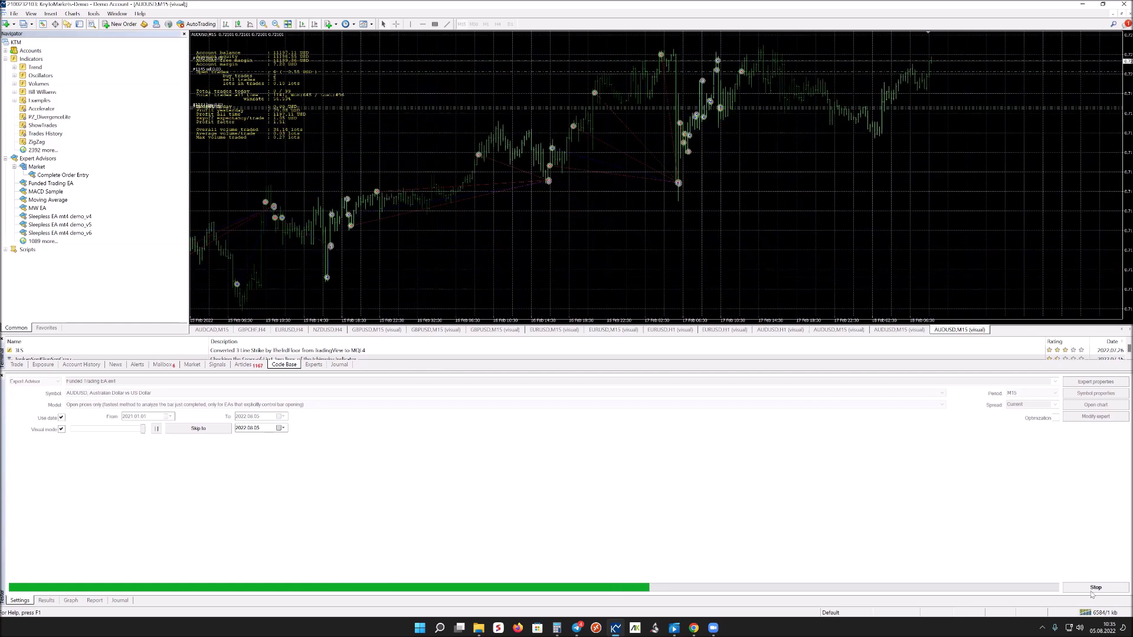
- Stop the running AUDUSD backtest and set the expert's risk input to 0.1
click(1081, 385)
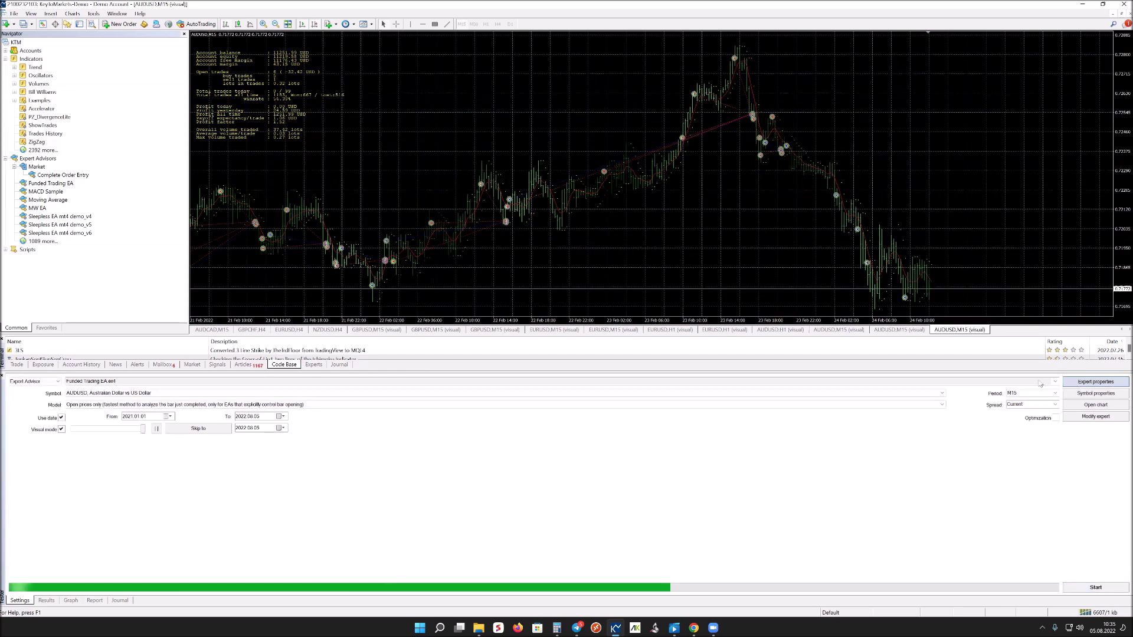
double_click(554, 289)
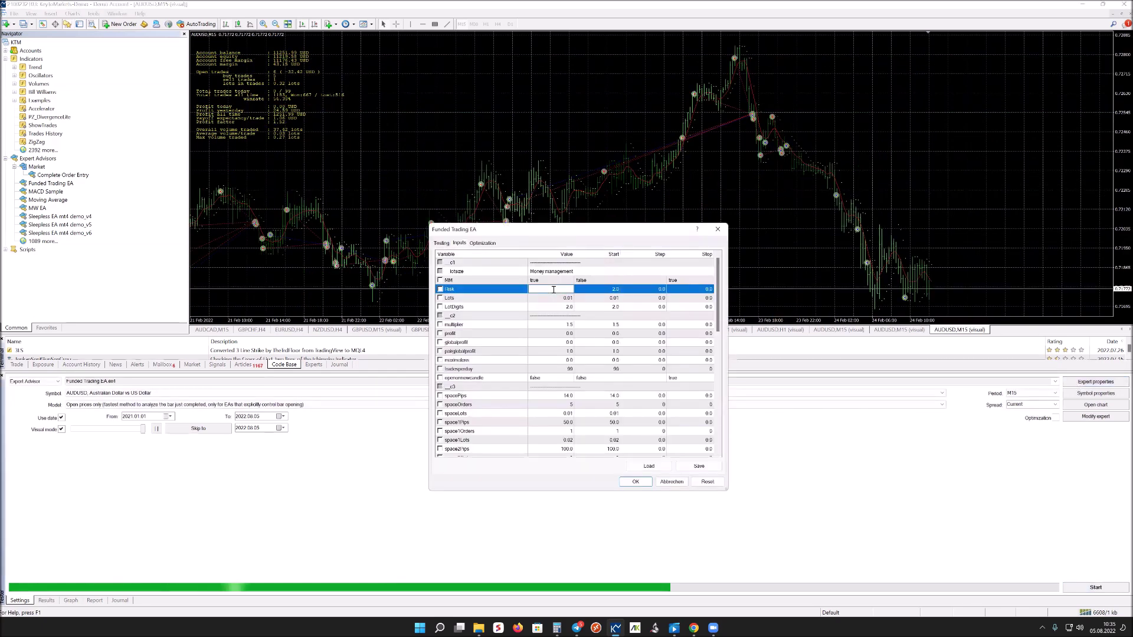
text(0.1)
key(Return)
click(636, 482)
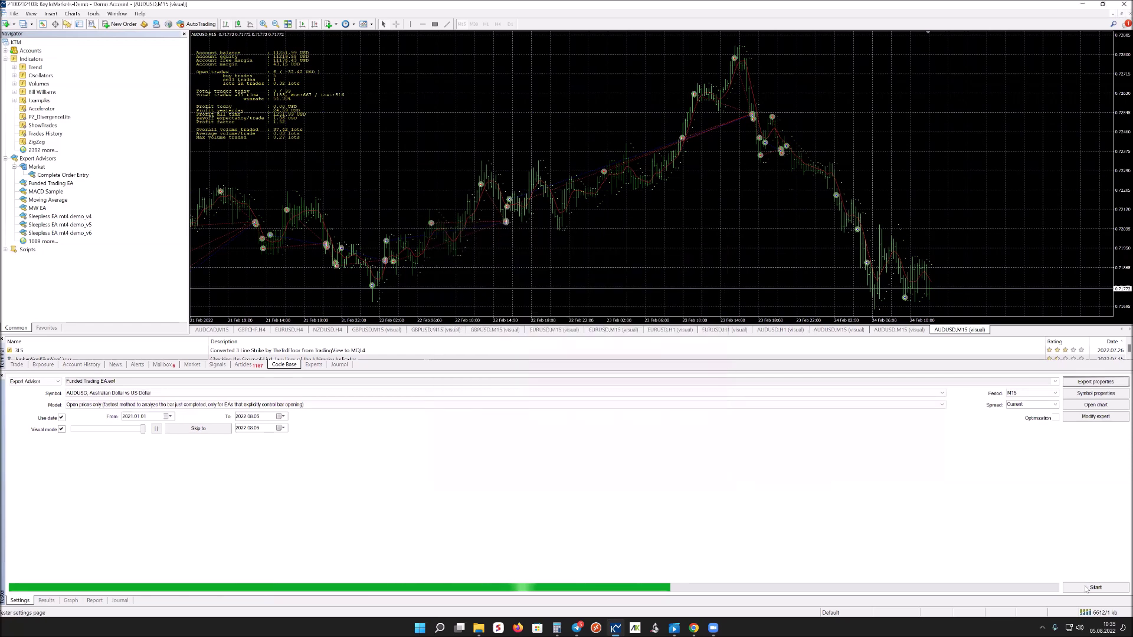